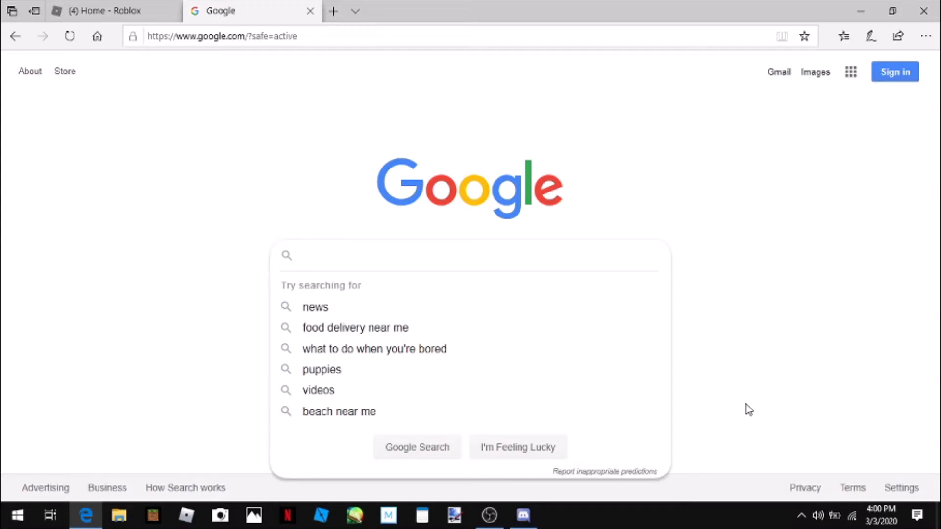
Step: Search the web for "roblox studio"
text(roblox)
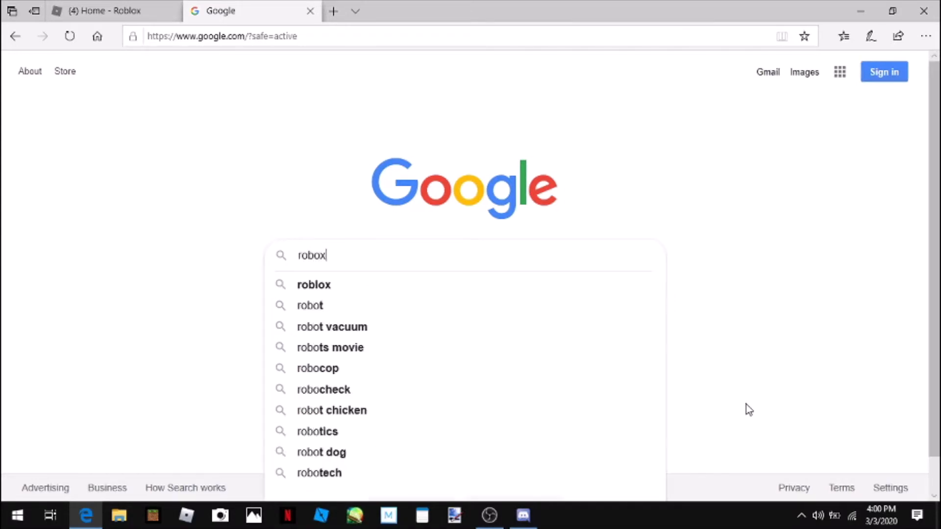
key(BackSpace)
key(BackSpace)
key(BackSpace)
key(BackSpace)
key(BackSpace)
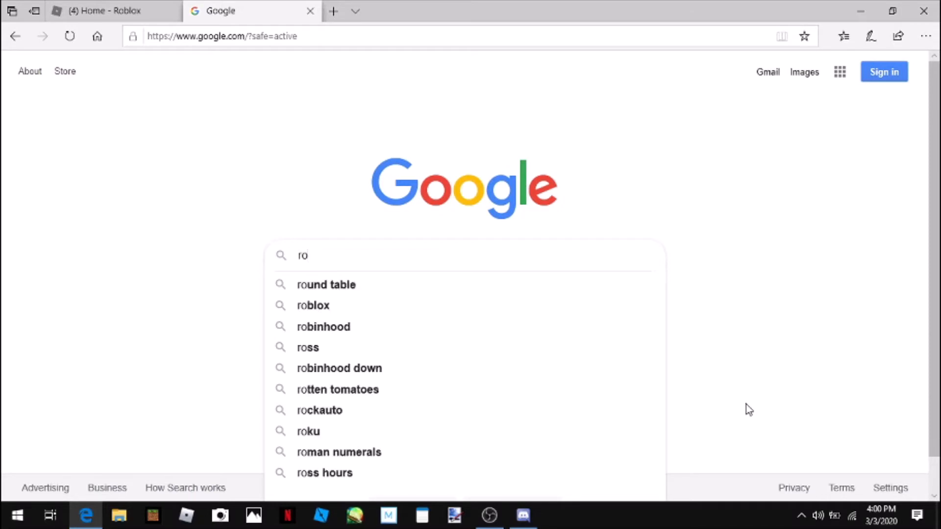
text(blox st)
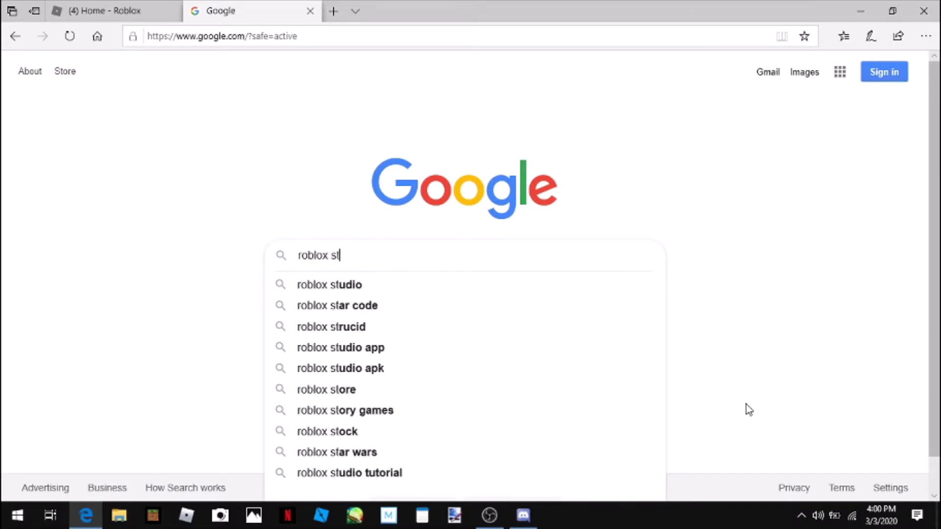
text(udios)
key(BackSpace)
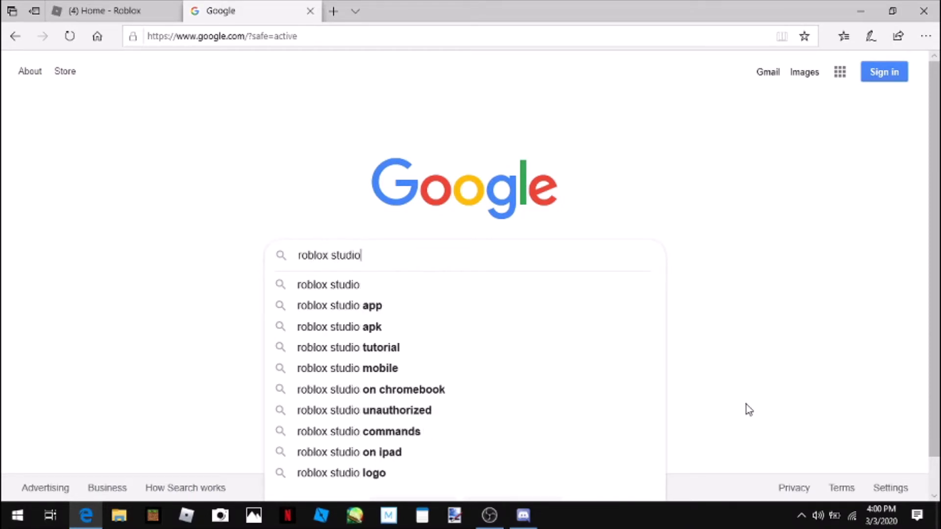
key(Return)
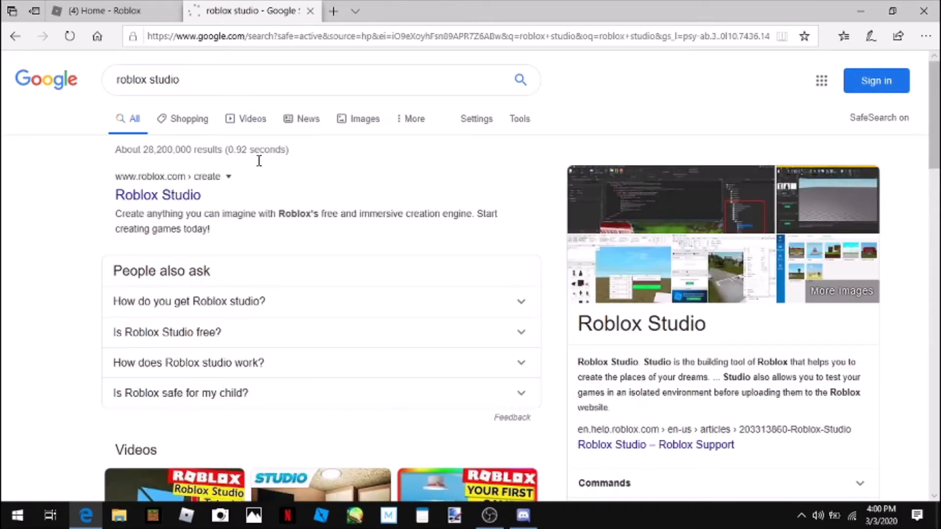
Step: Open the Roblox Studio search result, look through the Create page, and close its browser tab
click(178, 198)
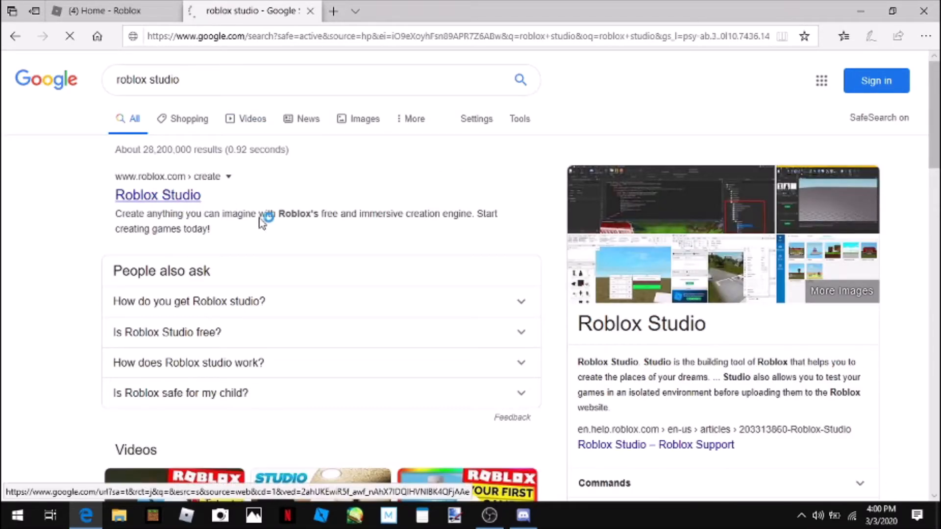
scroll(136, 231, down, 5)
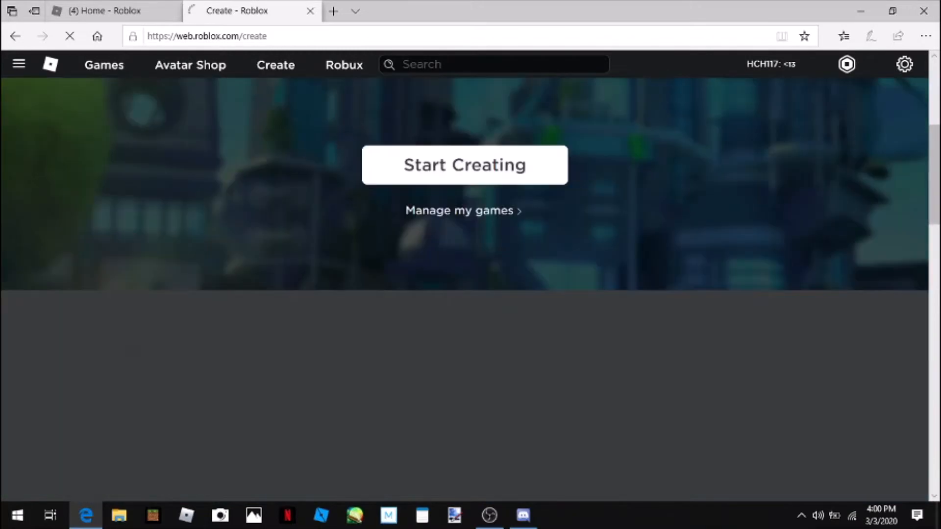
scroll(616, 403, down, 1)
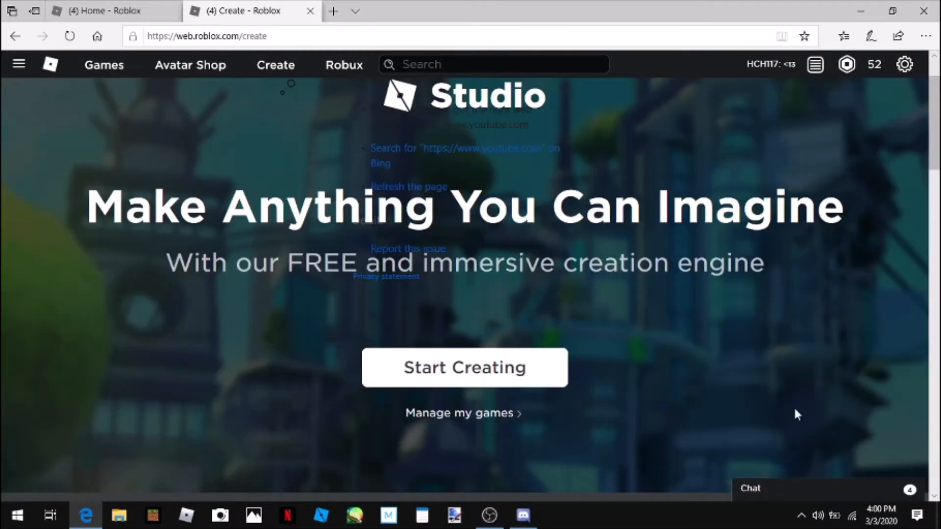
scroll(633, 368, up, 1)
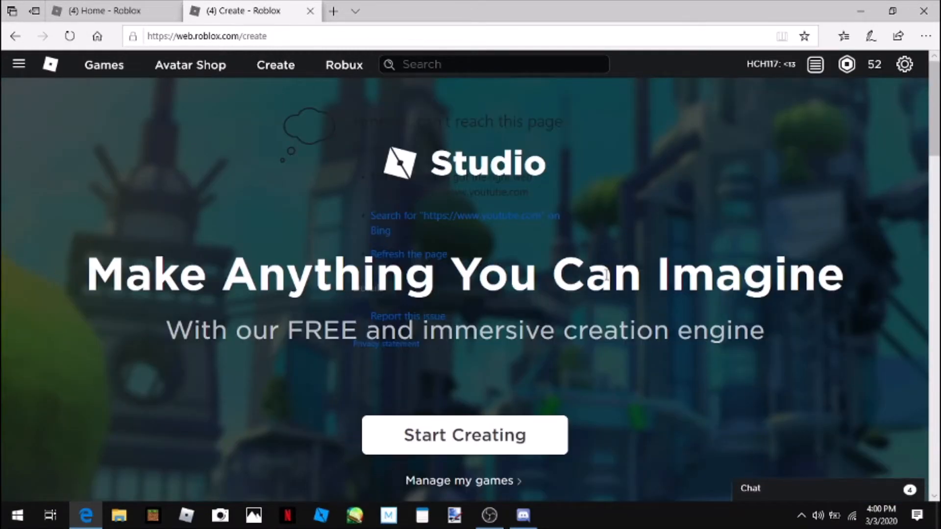
scroll(534, 153, down, 1)
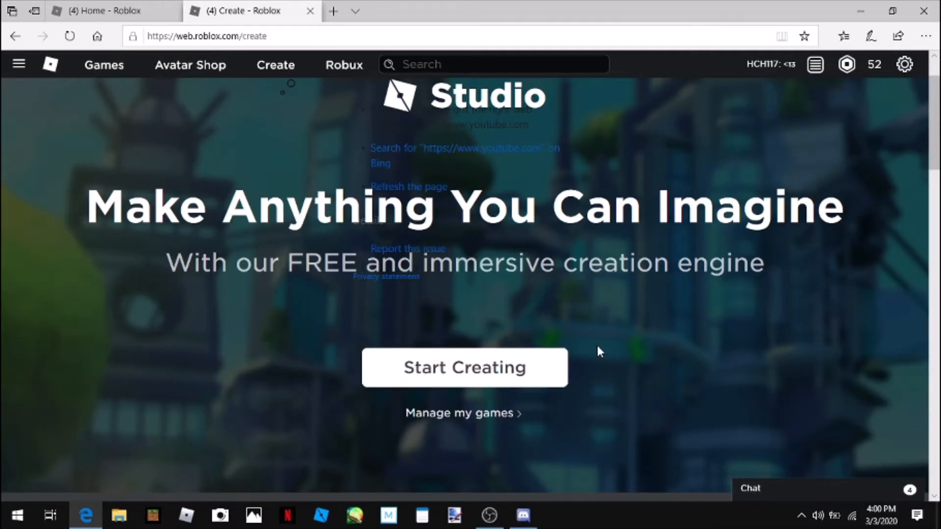
scroll(596, 346, down, 5)
scroll(597, 349, down, 8)
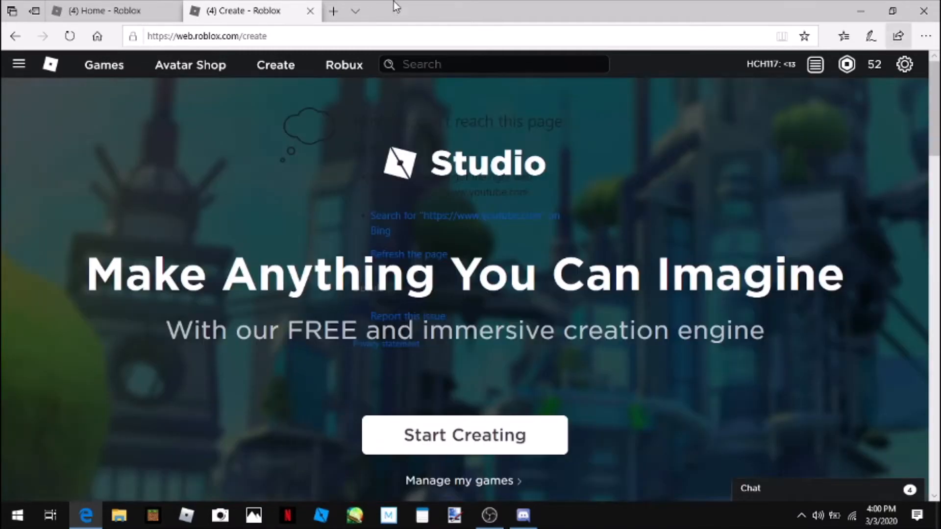
click(311, 11)
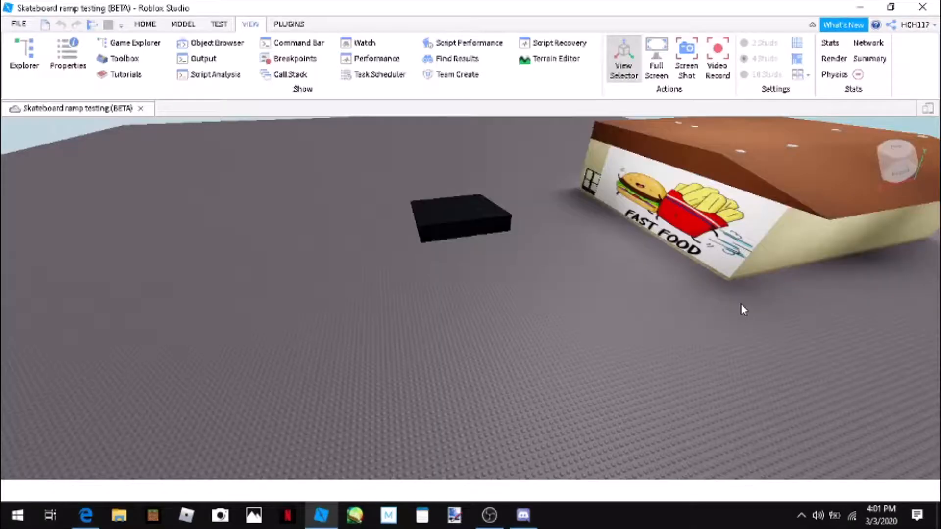
Step: Examine the fast food building, the black skateboard ramp and the surrounding baseplate from different distances and angles
scroll(535, 351, down, 10)
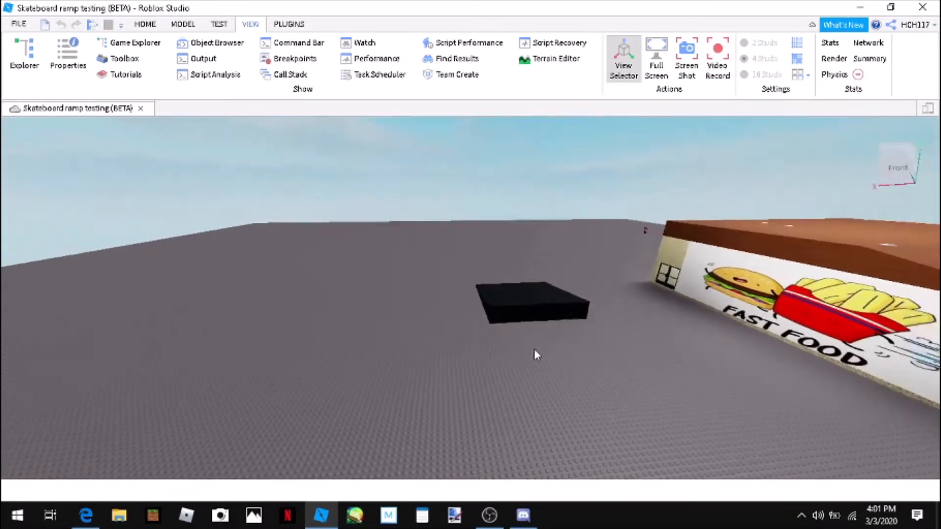
key(a)
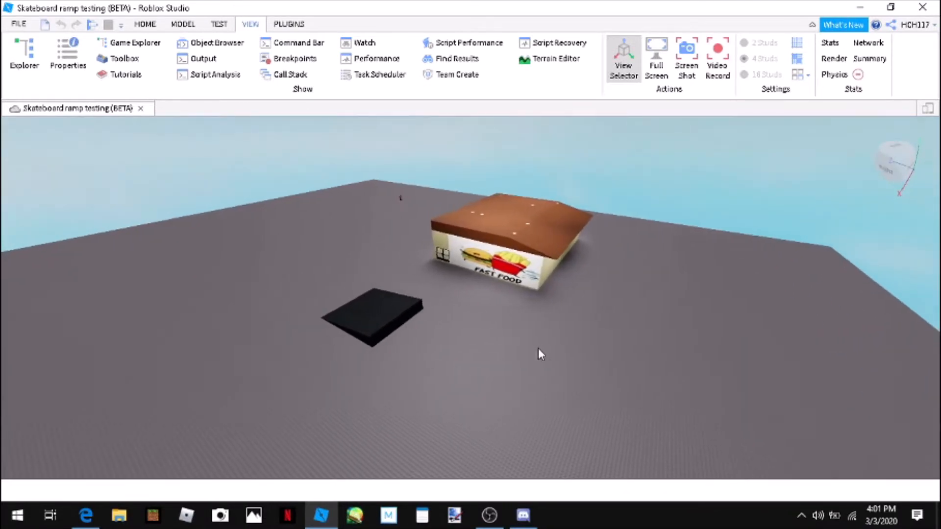
key(w)
right_drag(540, 350, 564, 333)
key(s)
key(d)
key(d)
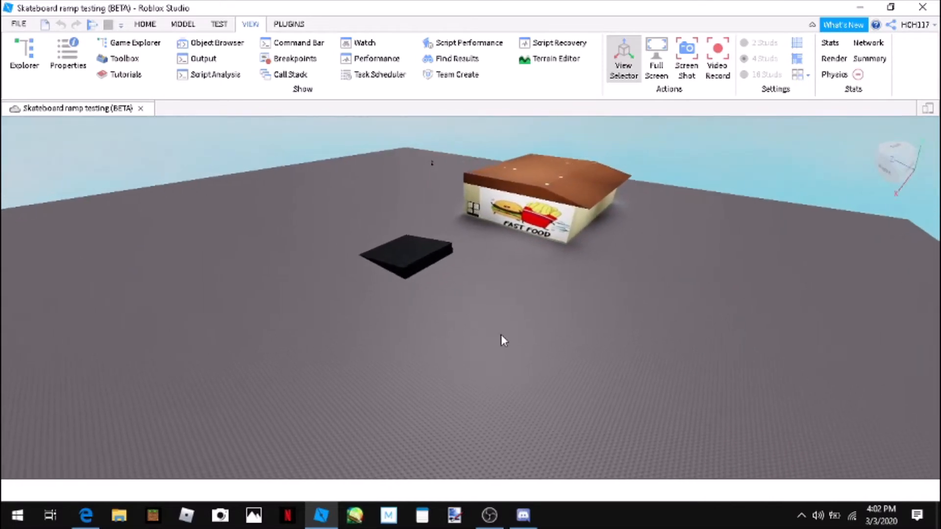
key(w)
right_drag(500, 334, 518, 321)
key(w)
key(a)
key(w)
key(s)
key(d)
key(s)
key(d)
key(a)
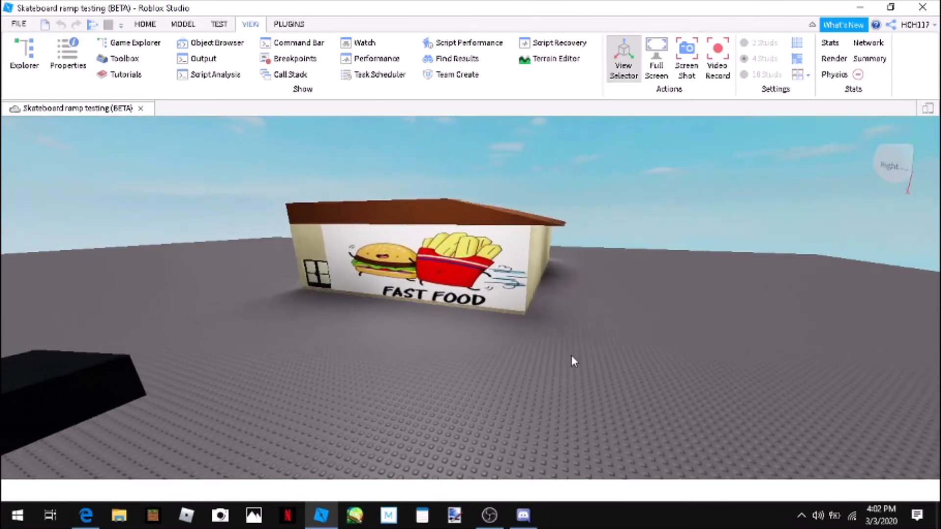
key(w)
right_drag(572, 355, 571, 355)
key(w)
key(s)
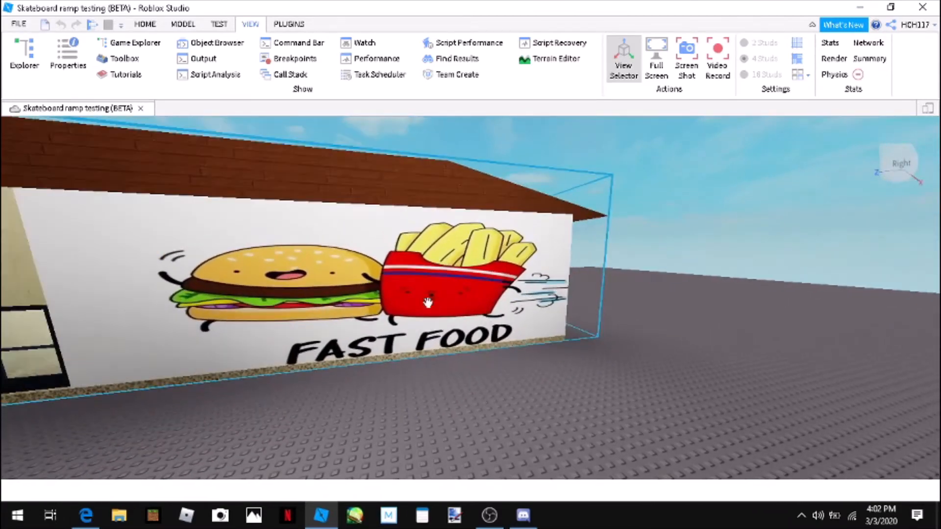
key(s)
key(d)
right_drag(611, 416, 579, 348)
key(a)
key(w)
key(w)
key(s)
key(w)
key(w)
key(d)
key(a)
key(s)
key(w)
key(d)
key(w)
key(w)
key(d)
key(w)
key(d)
key(s)
key(a)
key(w)
key(w)
key(s)
key(s)
key(w)
key(s)
key(w)
key(w)
key(w)
key(s)
key(d)
key(w)
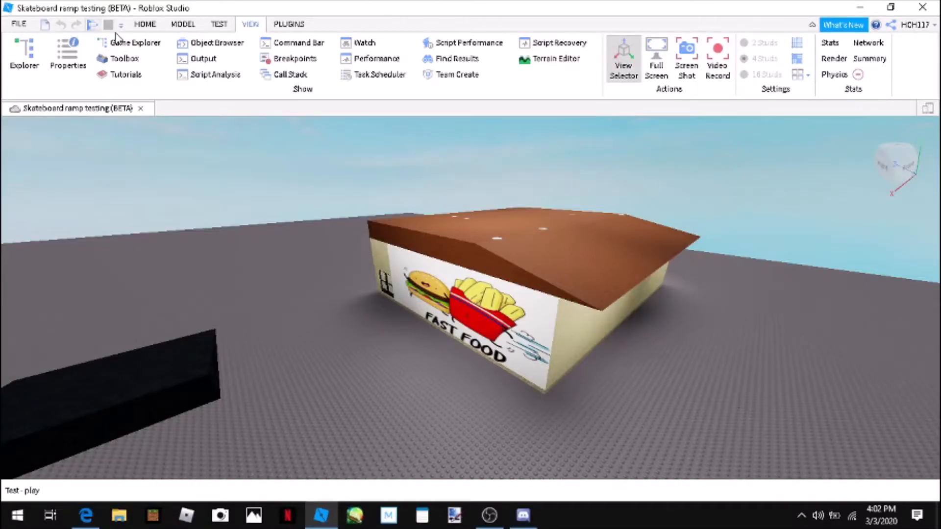
Step: Show the Properties and Explorer windows and return to the basic editing tools
click(144, 24)
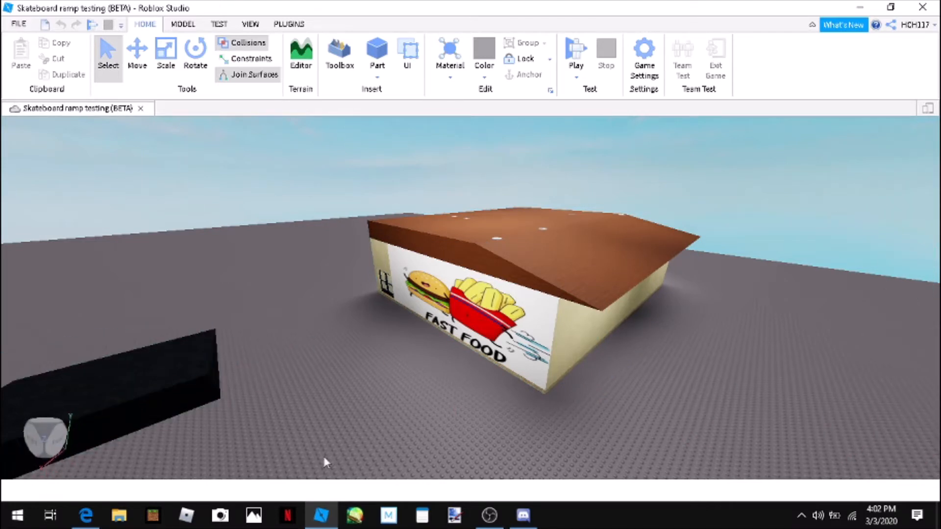
click(251, 25)
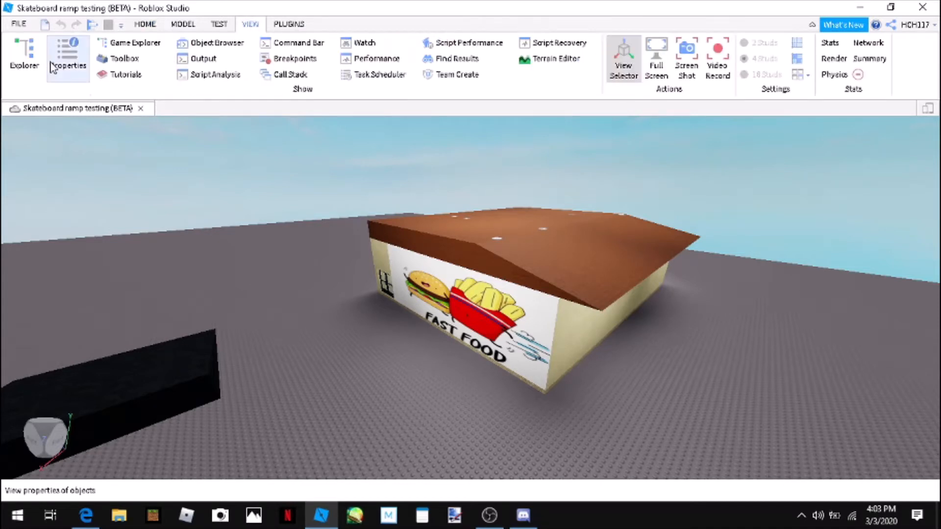
click(69, 62)
click(25, 63)
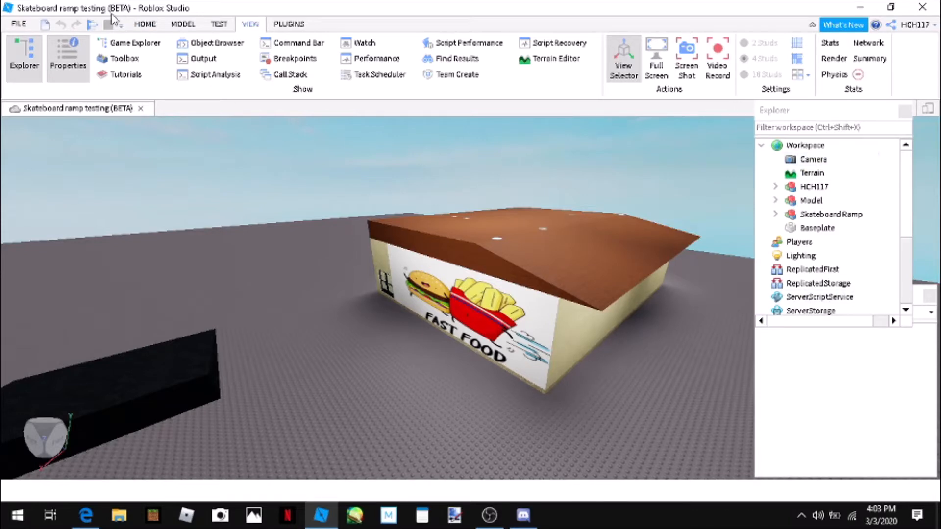
click(143, 28)
Step: Select the avatar character and the fast food building in turn to inspect their properties, clearing the selection after each
mouse_move(426, 399)
right_down()
mouse_move(418, 399)
mouse_move(426, 399)
right_up()
key(w)
key(w)
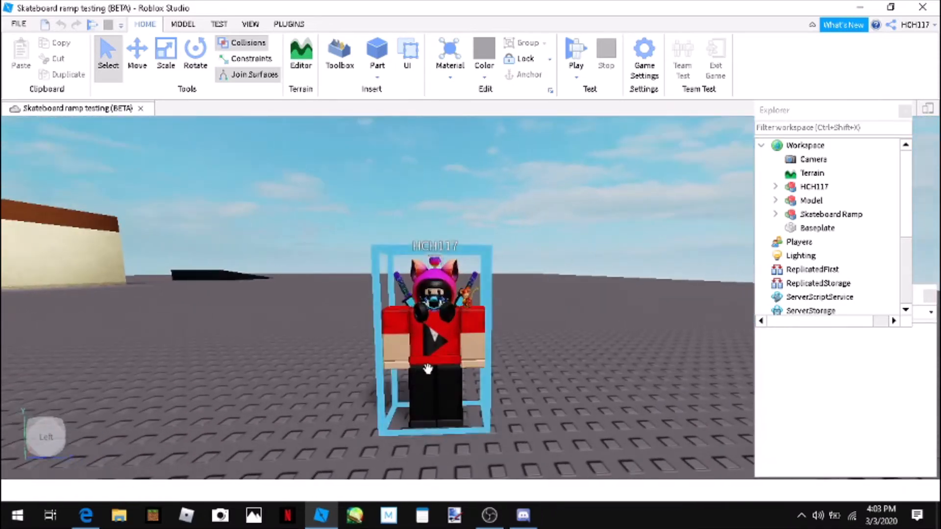
click(441, 319)
right_drag(657, 378, 643, 363)
click(579, 318)
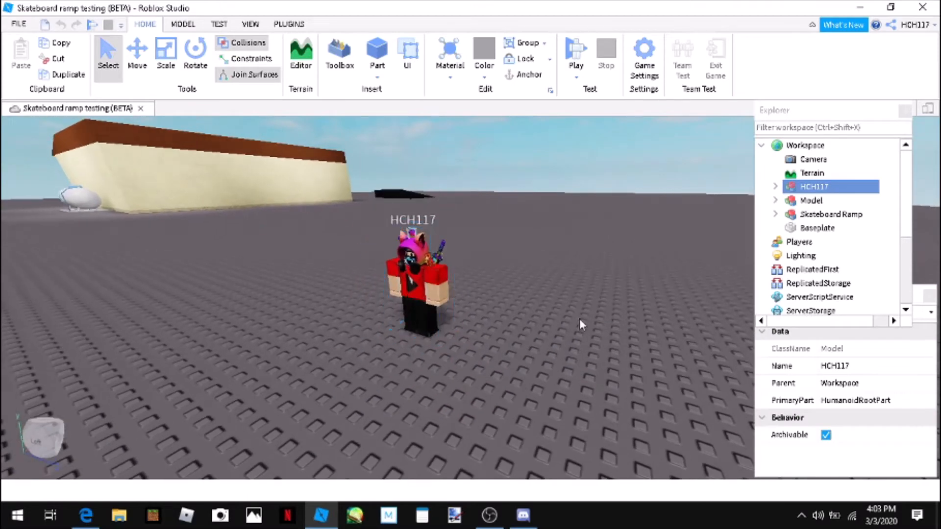
right_drag(580, 318, 571, 316)
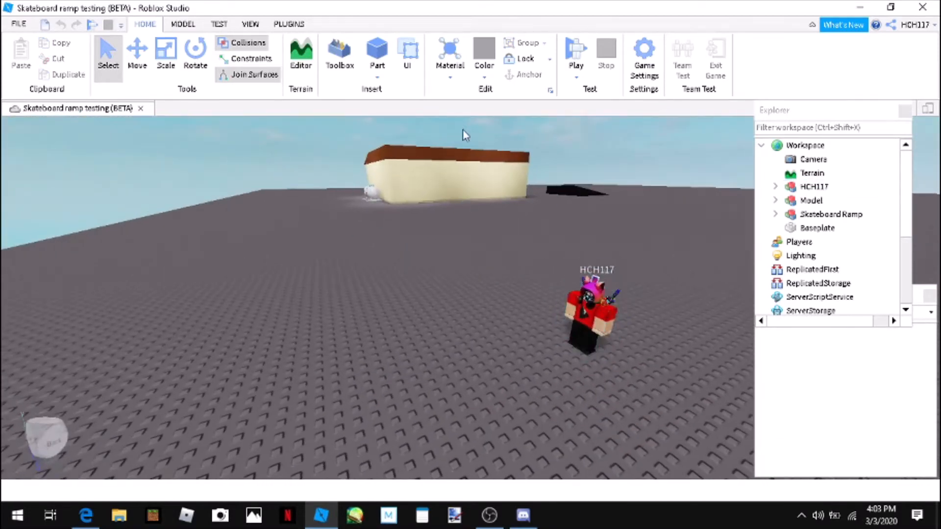
click(458, 182)
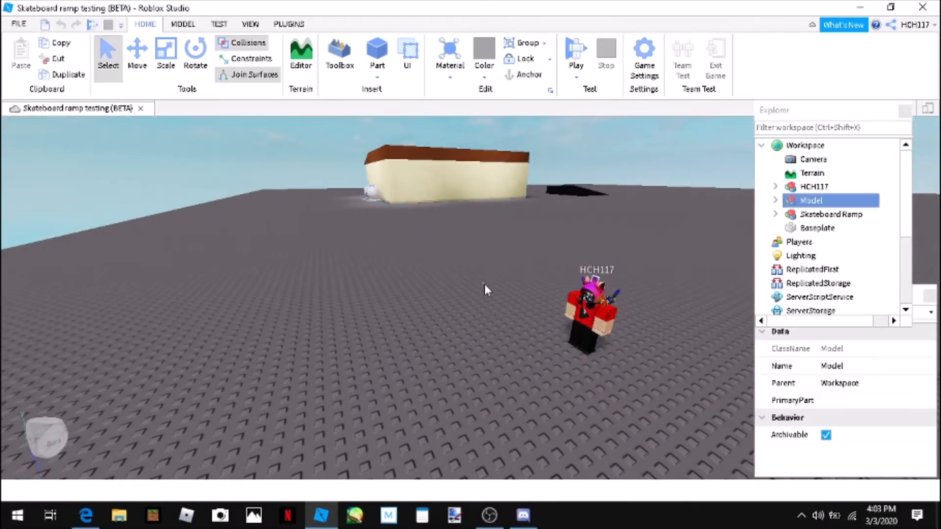
click(487, 285)
Step: Move the avatar character freehand to different spots on the baseplate and deselect it
scroll(488, 285, up, 2)
right_drag(487, 285, 542, 331)
click(474, 276)
scroll(494, 279, up, 2)
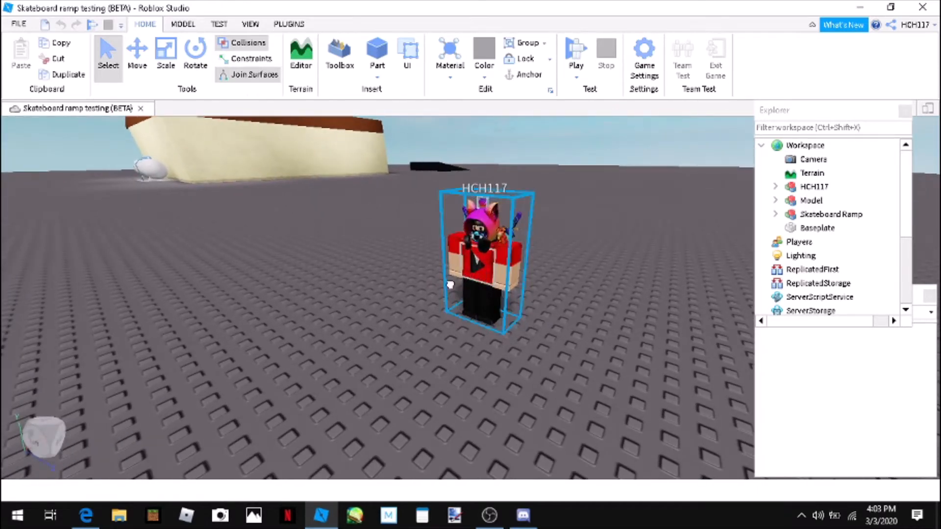
drag(494, 278, 395, 336)
click(471, 336)
right_drag(471, 337, 471, 336)
scroll(470, 334, up, 3)
scroll(471, 342, down, 5)
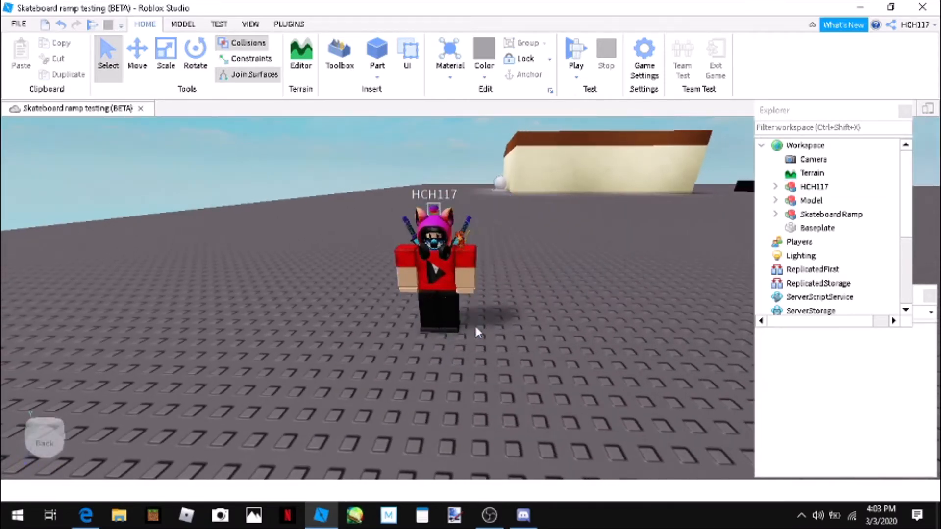
drag(474, 324, 471, 357)
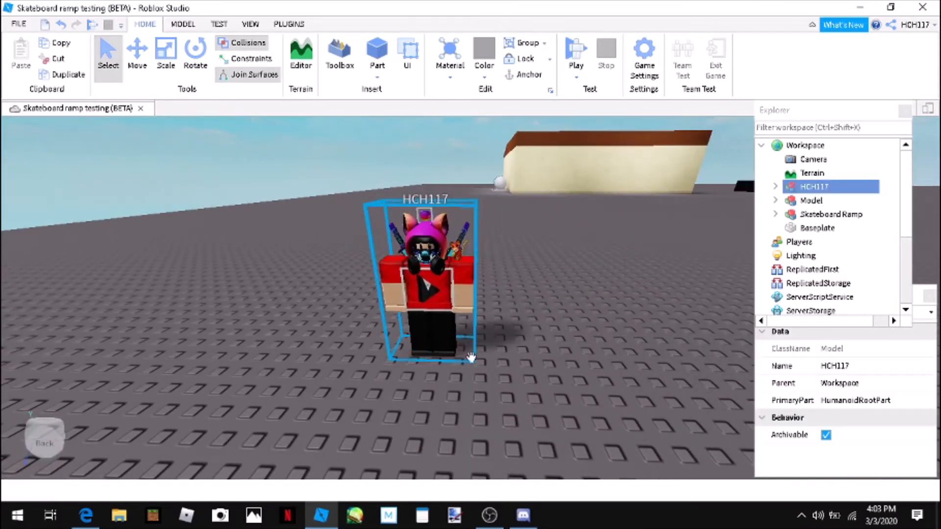
click(514, 360)
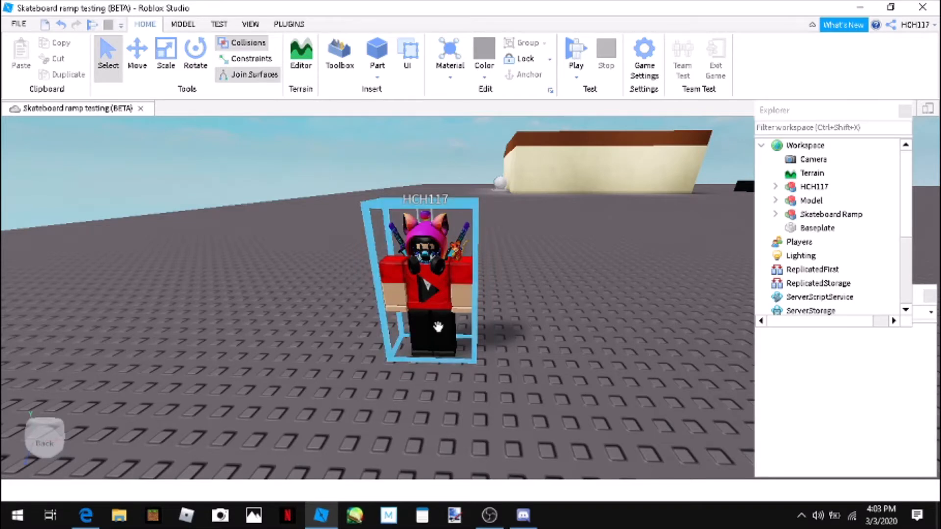
drag(444, 329, 491, 441)
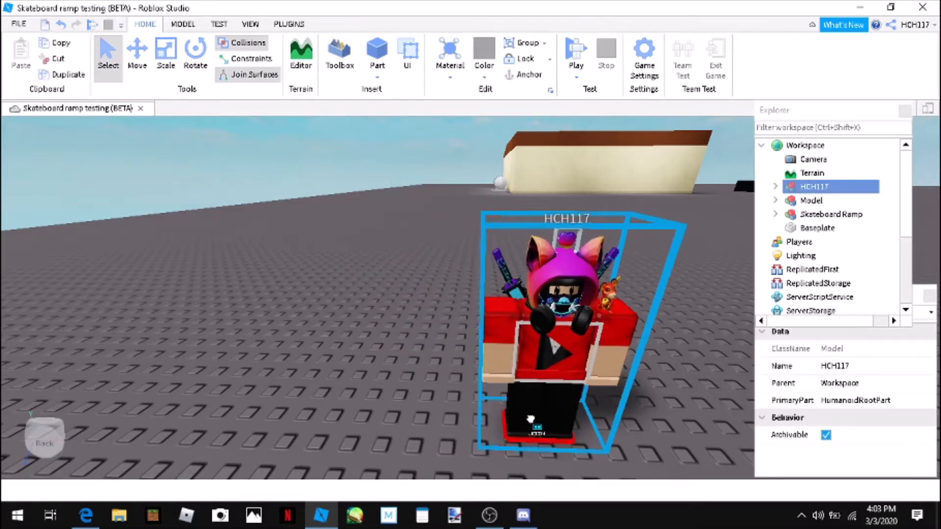
click(425, 424)
Step: View the avatar character up close and the whole baseplate with its building and ramp from far away
scroll(426, 424, up, 5)
scroll(431, 426, down, 5)
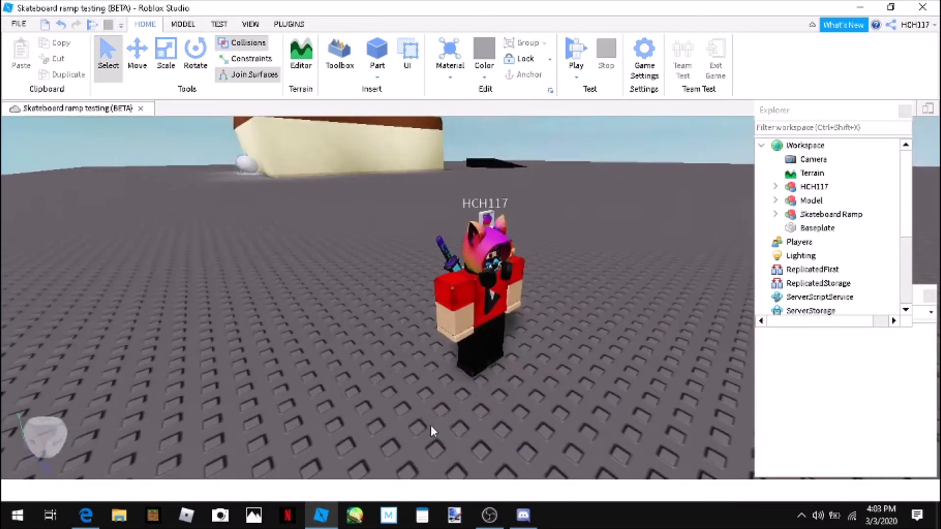
scroll(431, 425, down, 4)
right_drag(431, 425, 421, 400)
scroll(428, 423, up, 2)
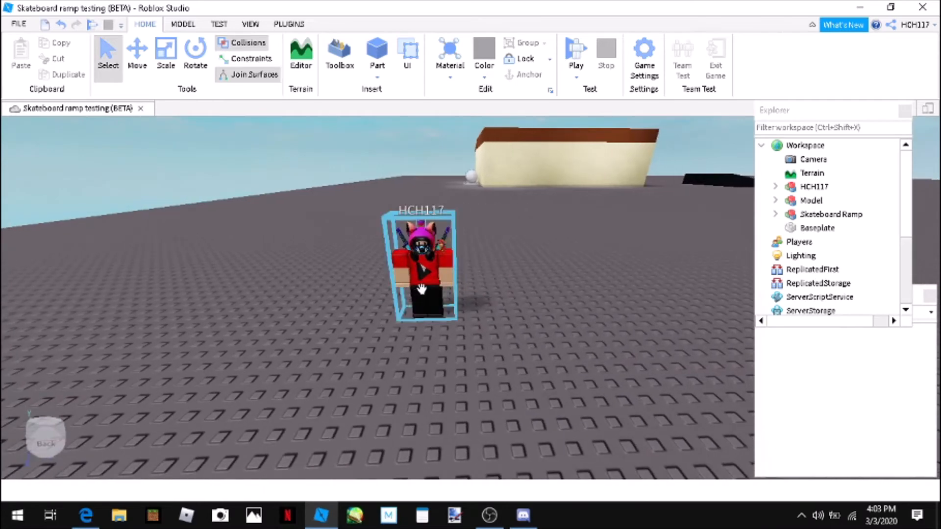
scroll(481, 293, down, 2)
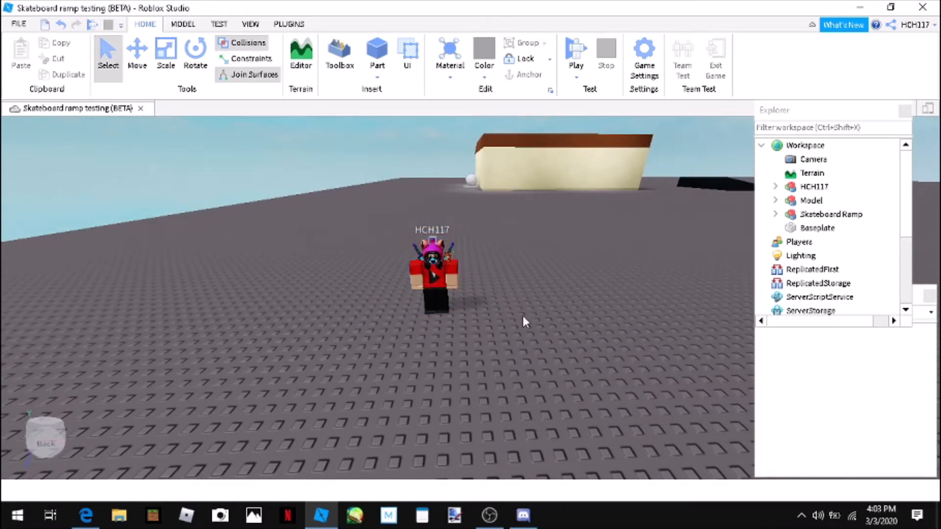
mouse_move(531, 318)
right_down()
mouse_move(519, 336)
mouse_move(525, 321)
right_up()
scroll(523, 318, down, 8)
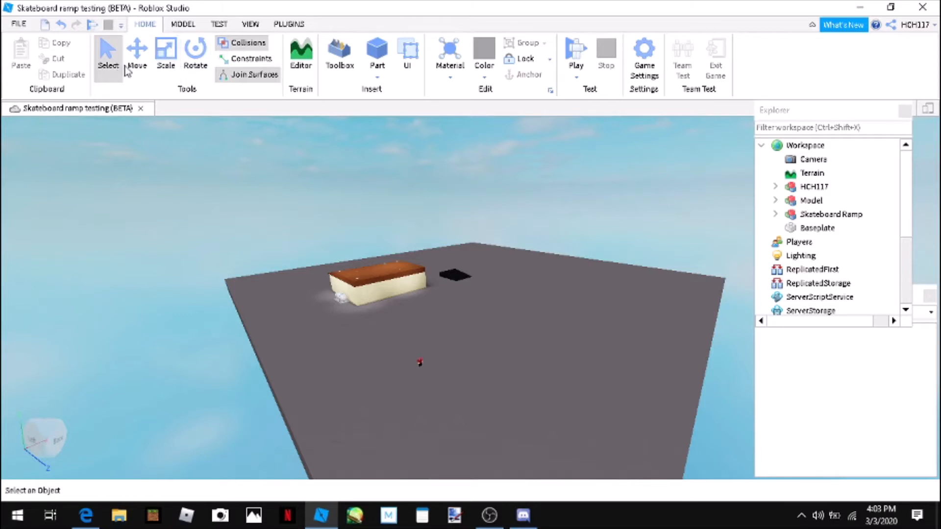
Step: Open the Terrain Editor and review its Generate, Import and Clear functions, declining to clear all terrain
click(183, 25)
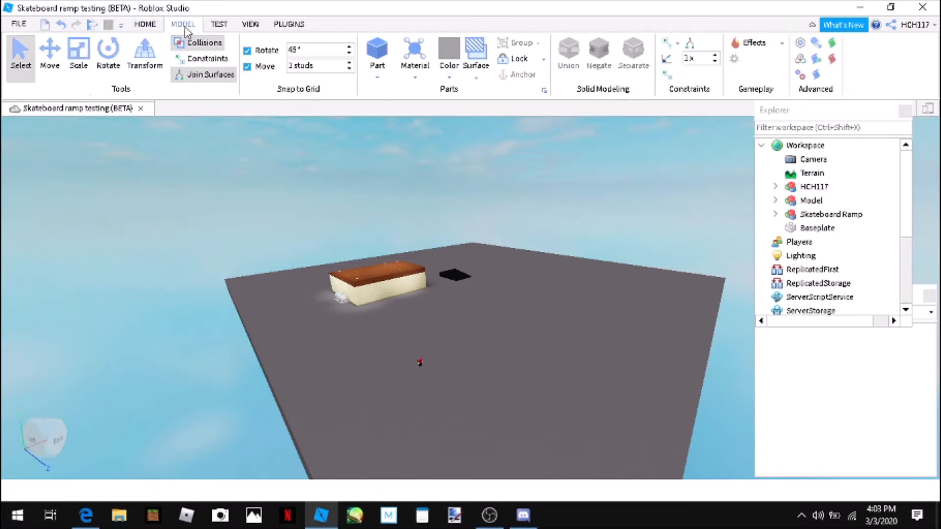
click(156, 25)
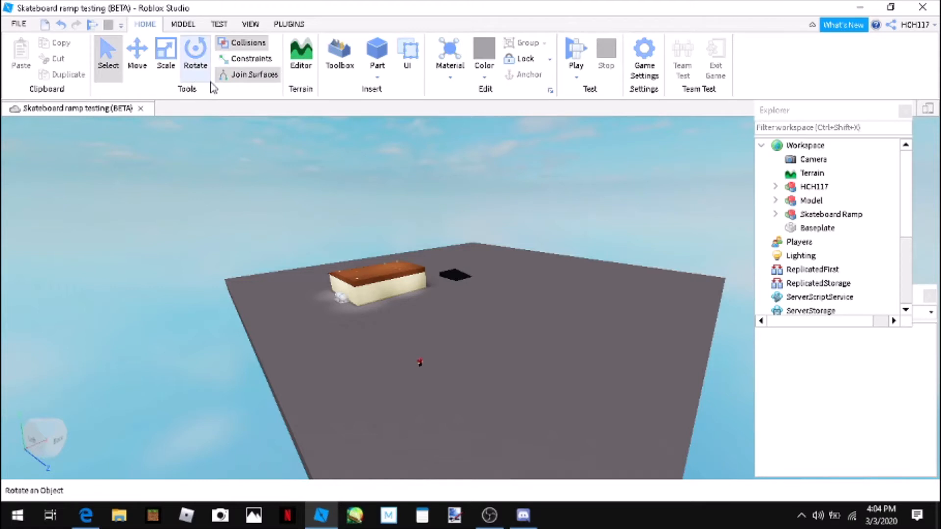
click(301, 69)
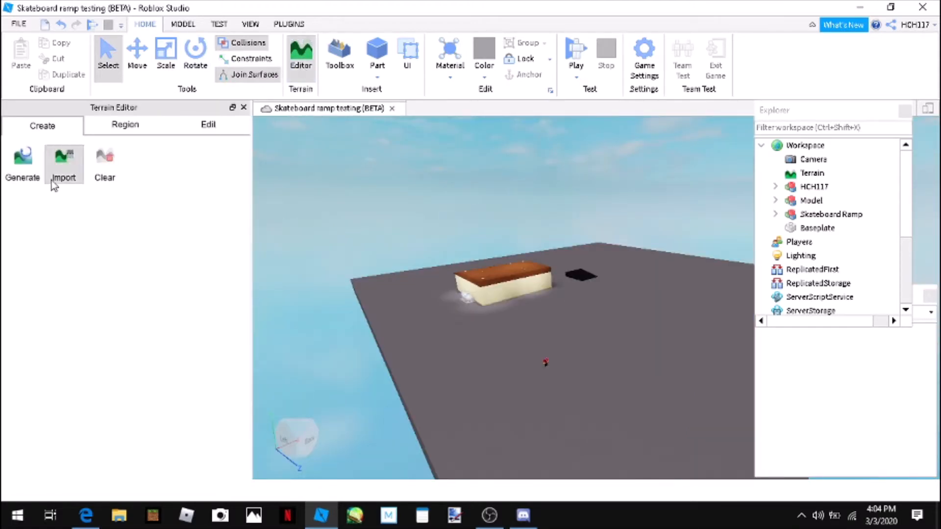
click(23, 164)
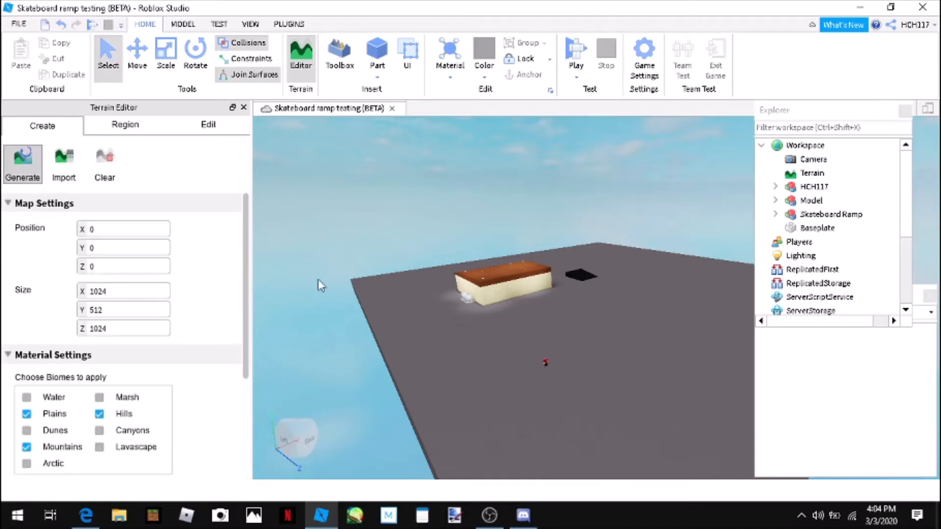
right_drag(385, 373, 384, 375)
scroll(384, 375, down, 3)
click(68, 179)
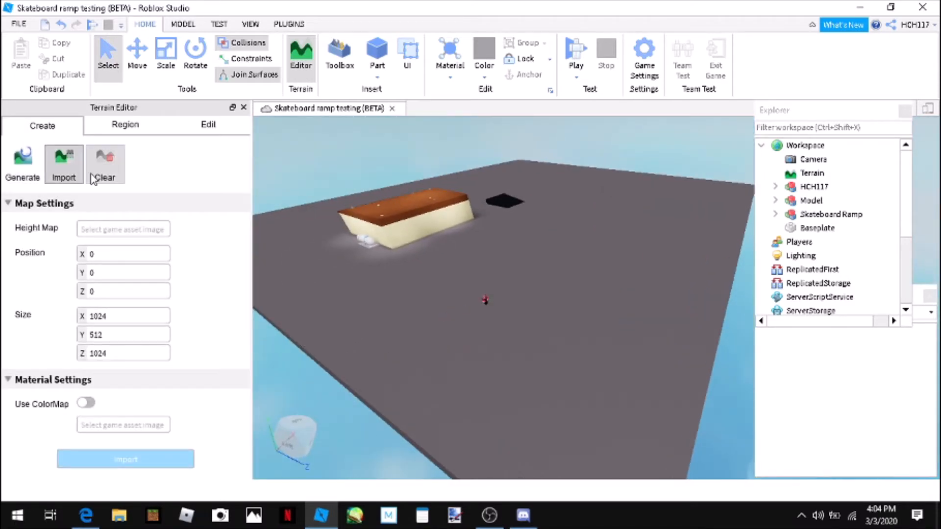
click(105, 166)
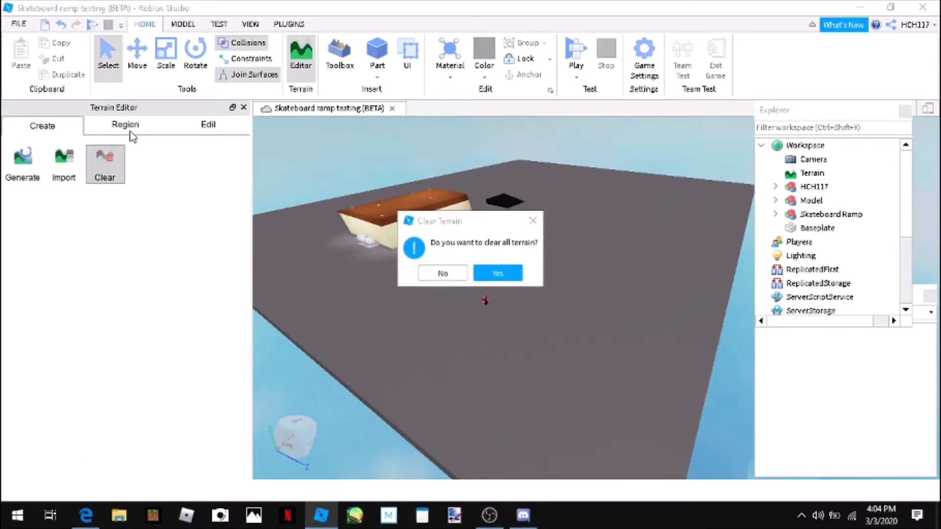
click(444, 274)
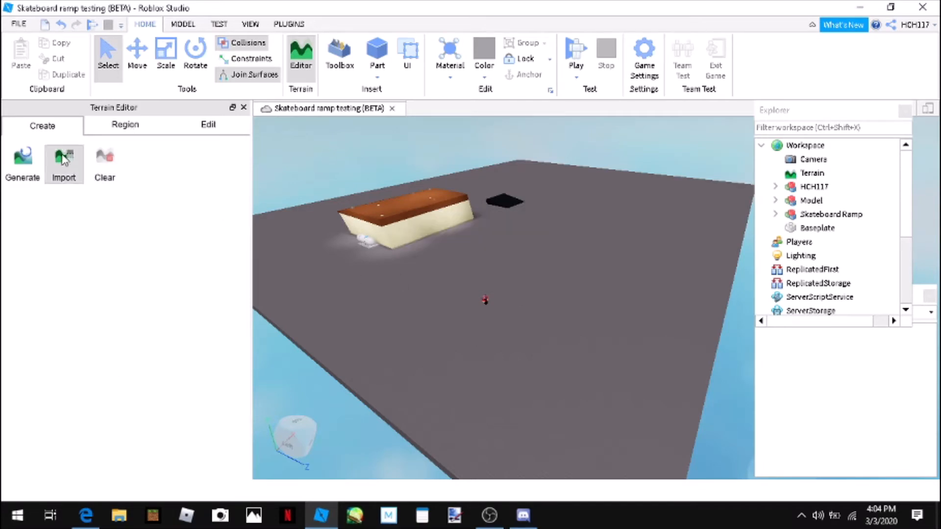
Step: Look through the Terrain Editor's region tools, generation settings and terrain editing tools
click(117, 126)
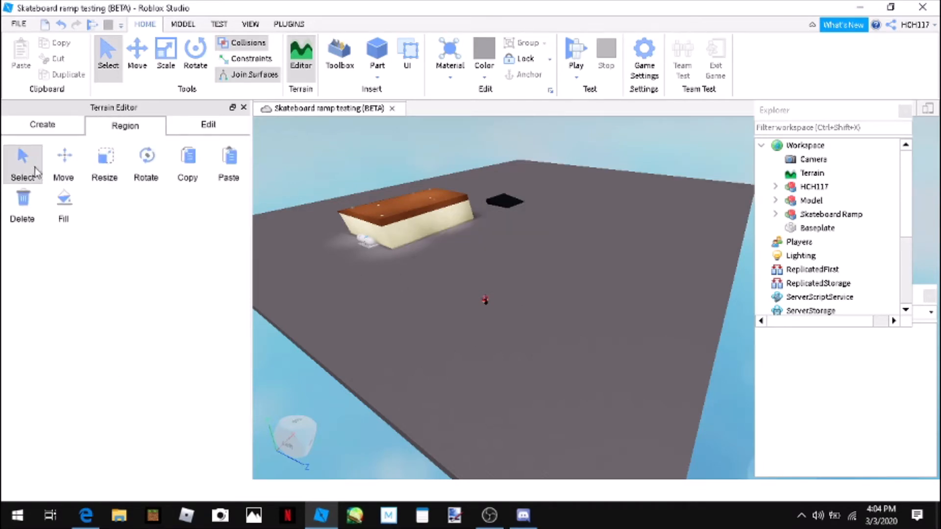
click(43, 126)
click(27, 177)
click(122, 129)
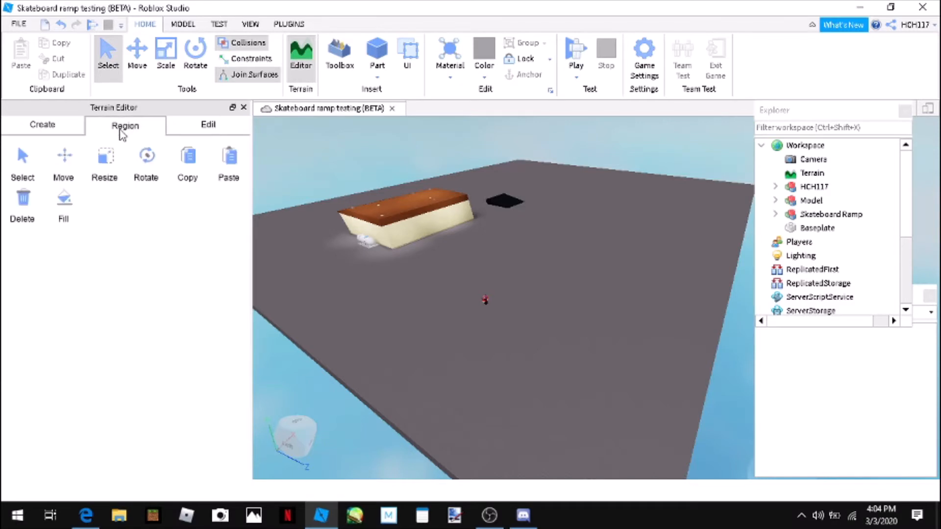
click(77, 129)
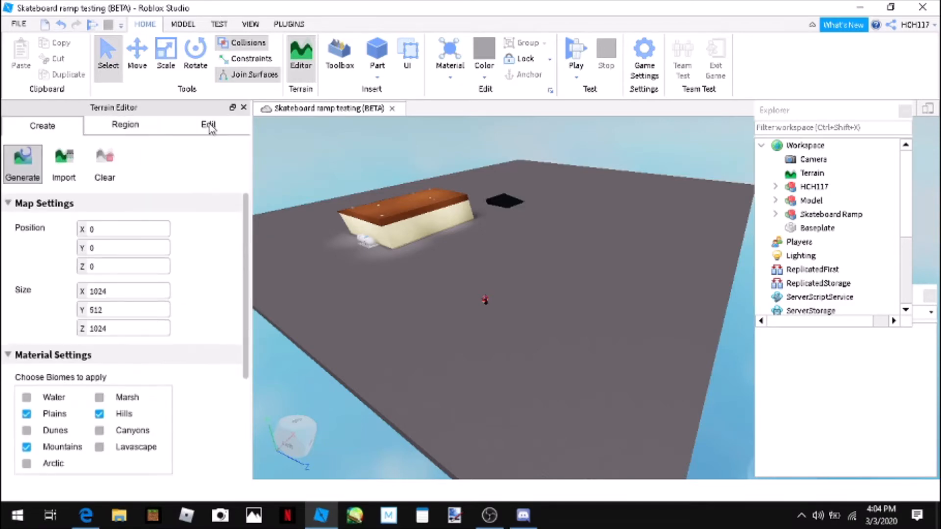
click(209, 126)
right_drag(475, 300, 449, 298)
key(w)
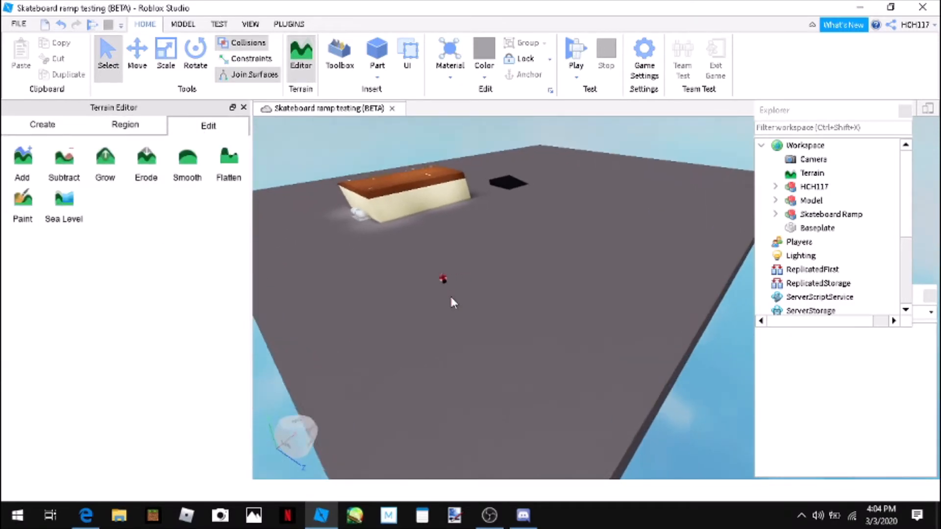
Step: Activate the Grow terrain brush and set its base size to 30
click(106, 164)
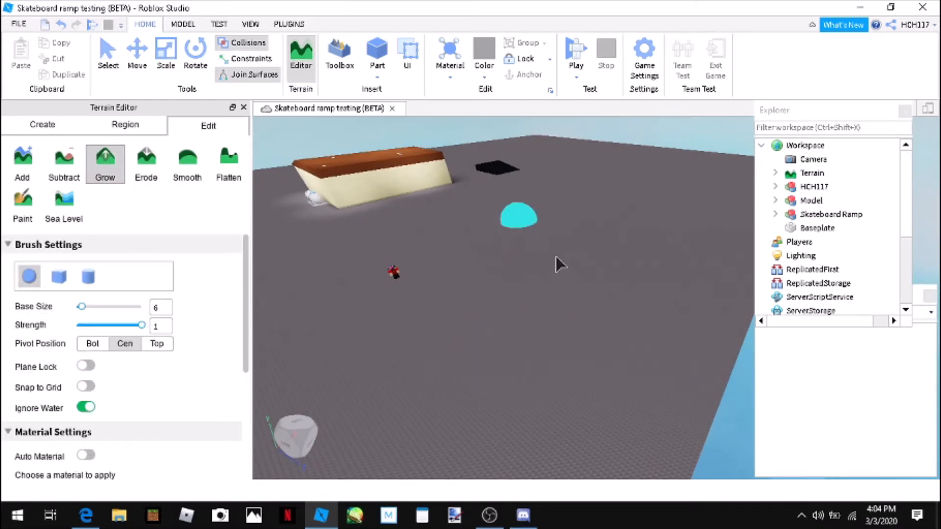
scroll(567, 275, up, 5)
scroll(567, 276, down, 6)
right_drag(568, 276, 567, 274)
key(w)
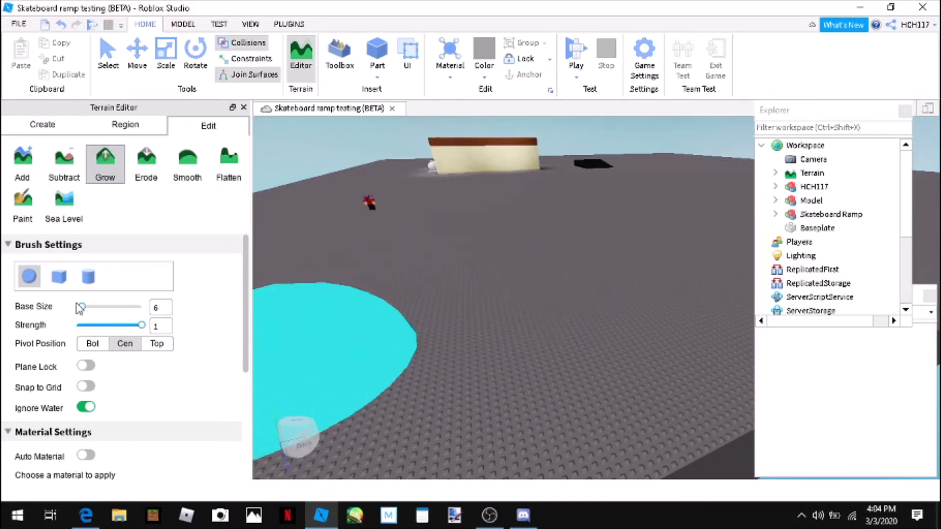
drag(83, 307, 106, 307)
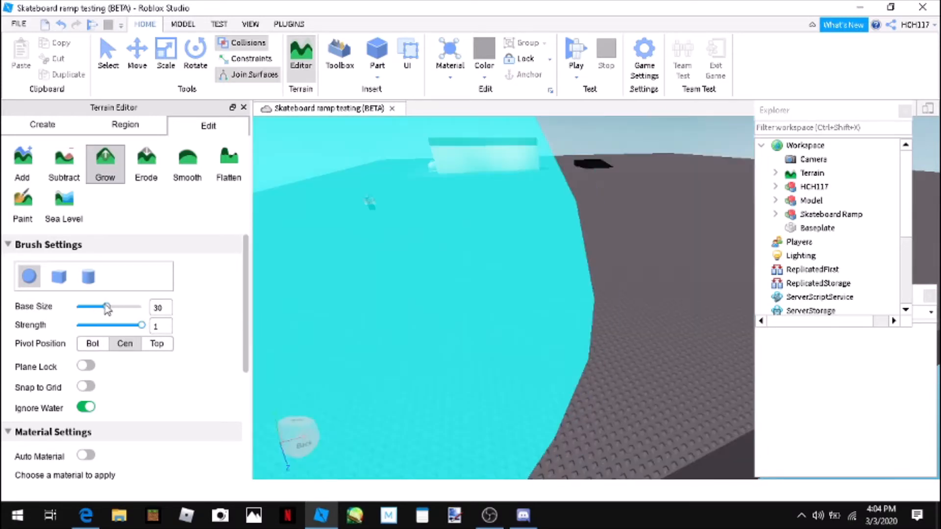
Step: Choose the light grey material at the end of the first row for the Grow brush and close the Terrain Editor
scroll(130, 375, down, 3)
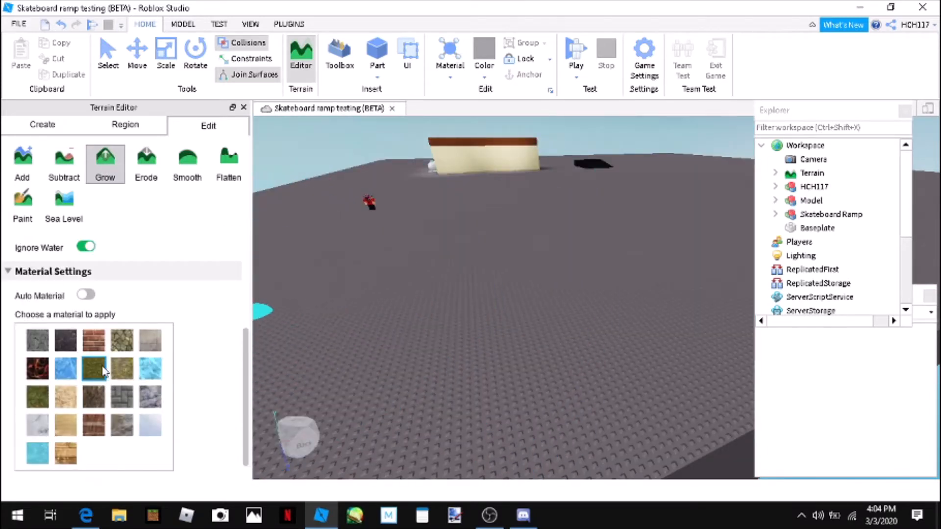
click(151, 343)
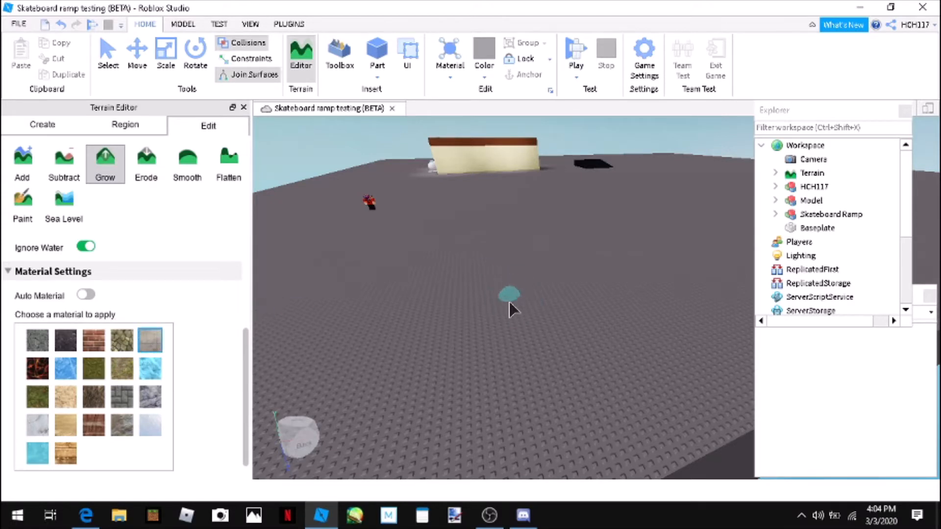
click(243, 107)
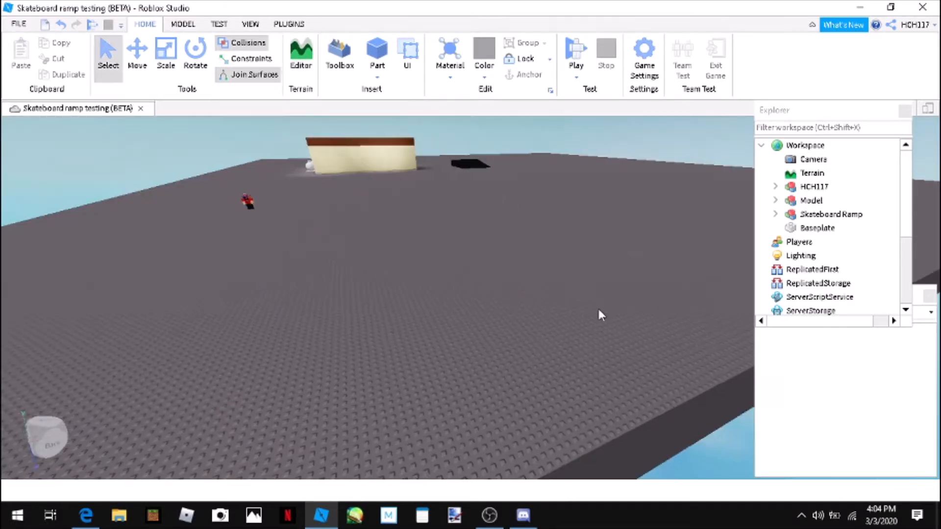
Step: Open the Toolbox and search its models for "trees"
key(s)
right_drag(598, 309, 583, 289)
key(w)
scroll(587, 284, up, 4)
scroll(587, 284, down, 2)
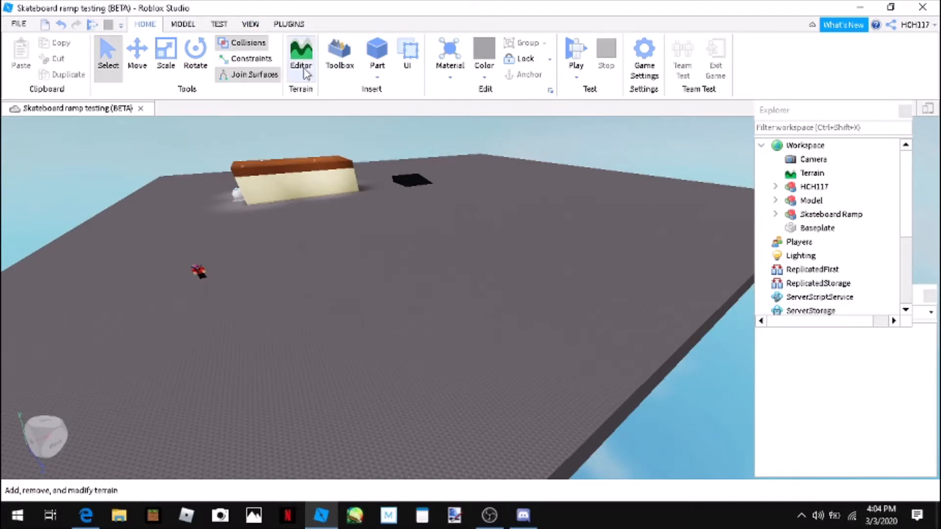
click(349, 68)
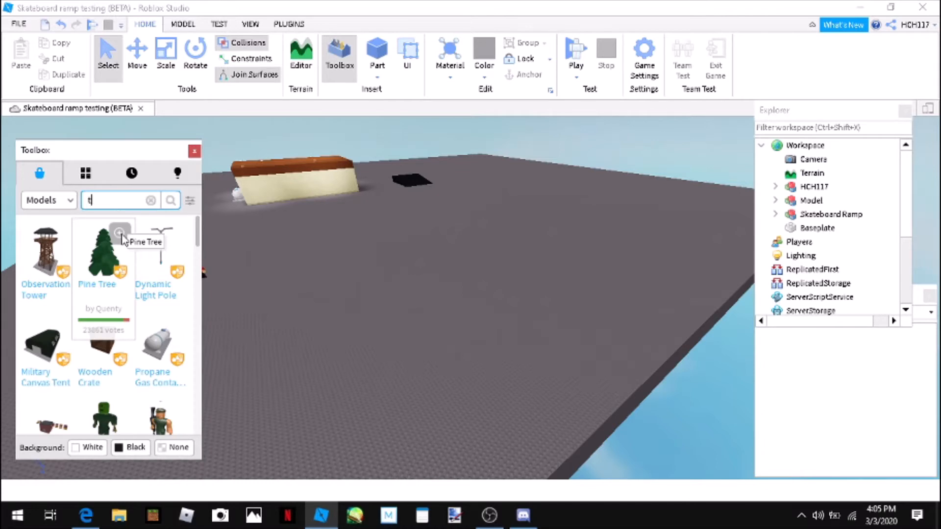
key(Return)
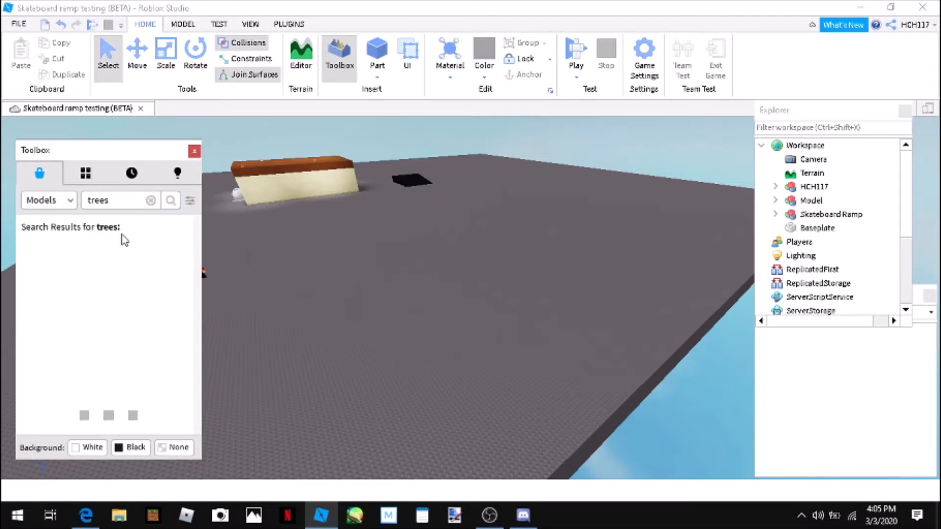
Step: Insert the Dominus Frigidus mesh from the Toolbox's Meshes category into the place and delete it
click(66, 204)
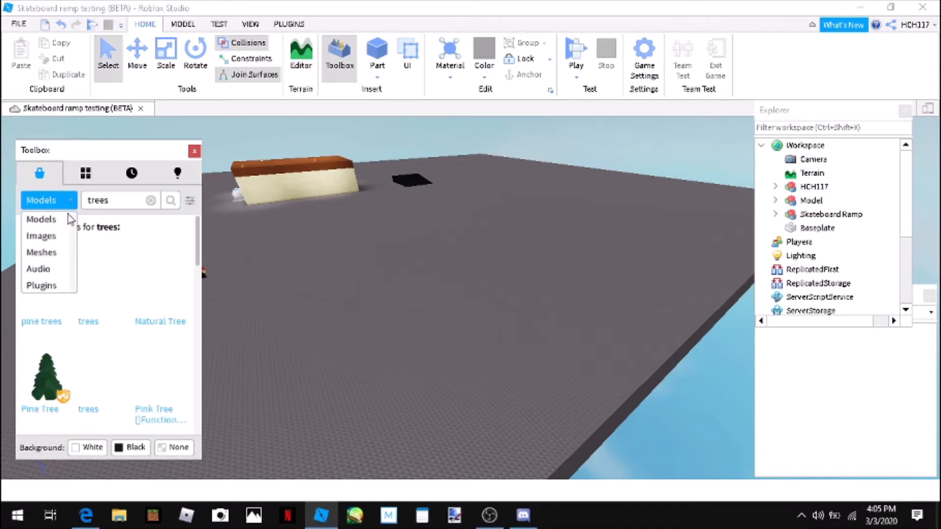
click(42, 253)
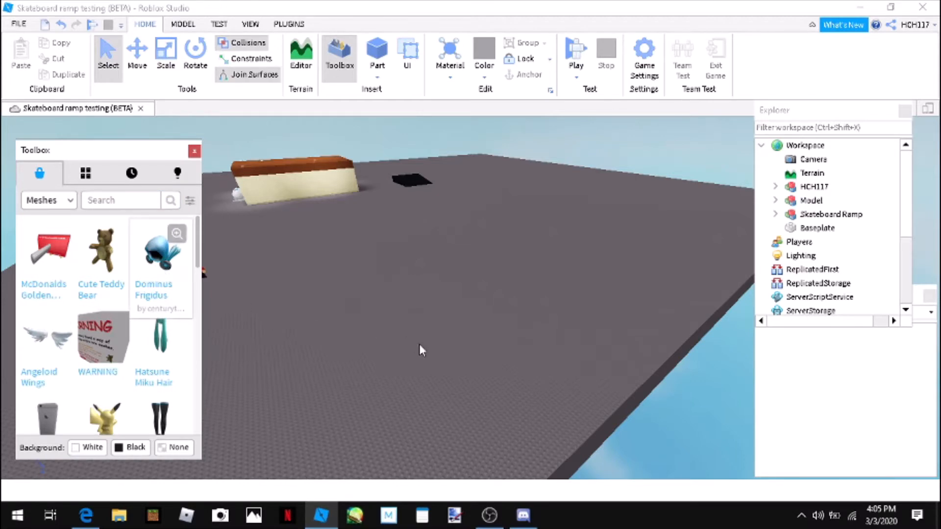
drag(419, 344, 559, 387)
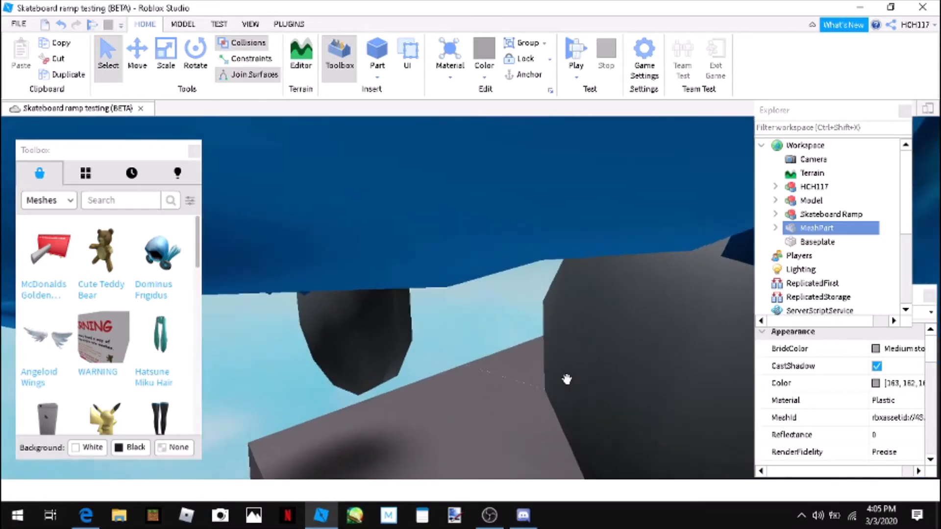
key(f)
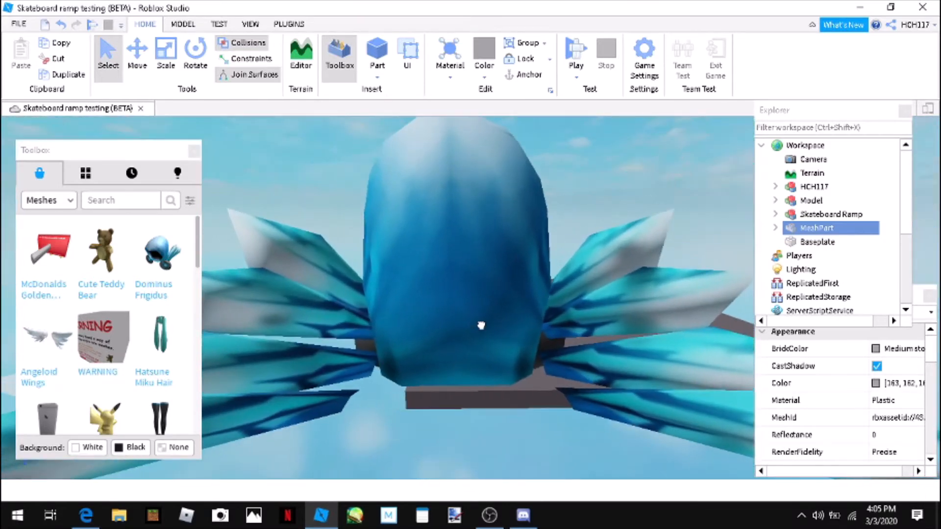
key(Delete)
scroll(527, 390, up, 5)
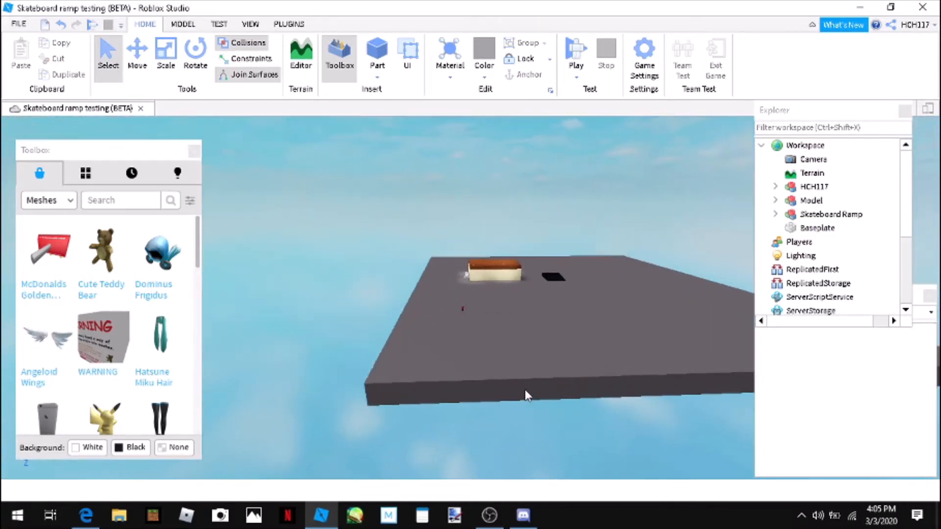
scroll(525, 390, down, 5)
Step: Browse the Toolbox's meshes, audio and plugins categories
scroll(150, 329, down, 3)
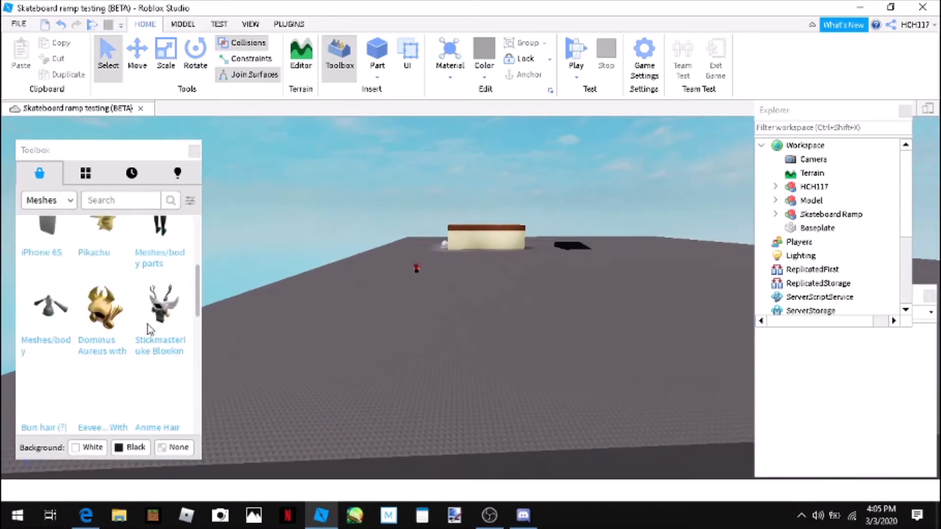
scroll(150, 329, up, 3)
click(48, 200)
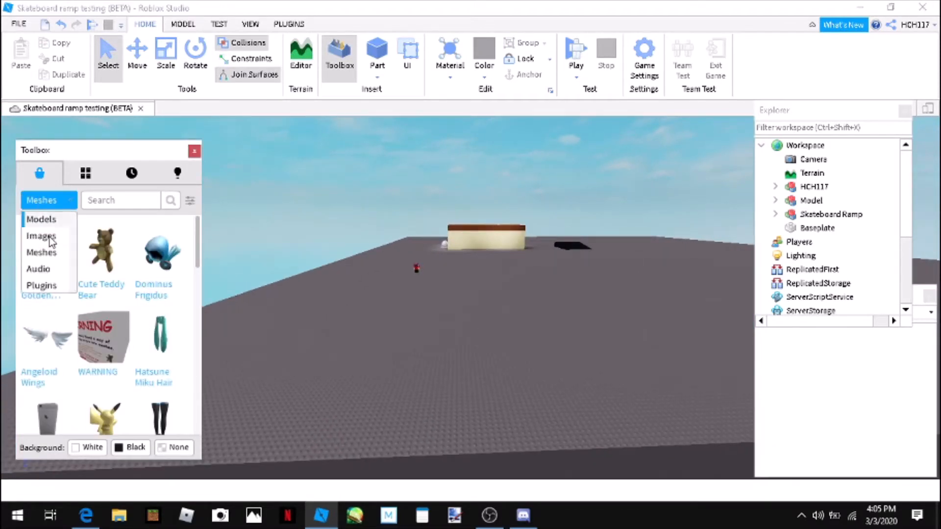
click(46, 269)
click(45, 209)
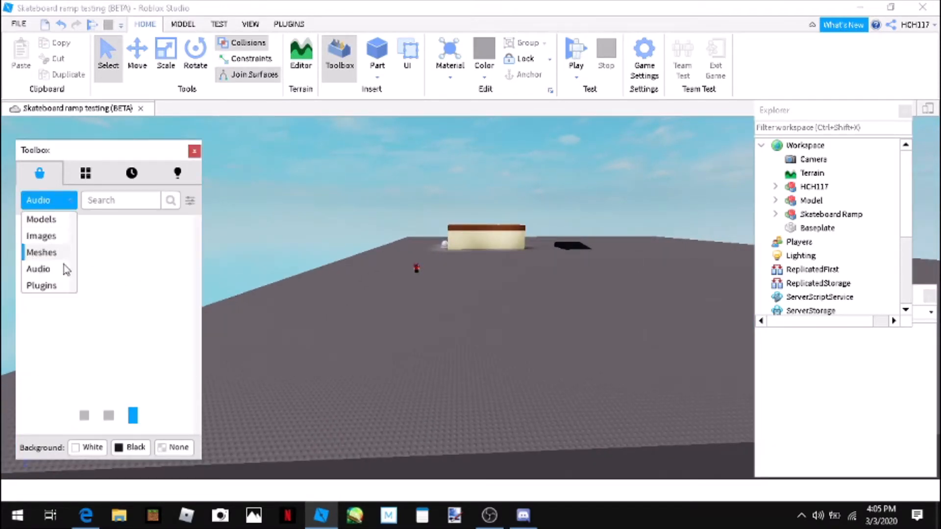
click(44, 288)
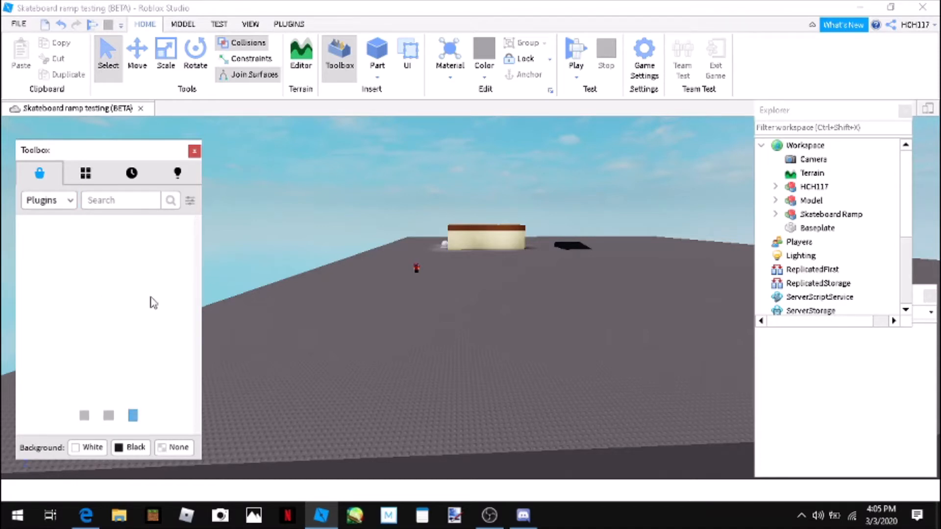
Step: Show the installed plugins, return to the basic editing tools and switch the Toolbox category to Models
click(289, 24)
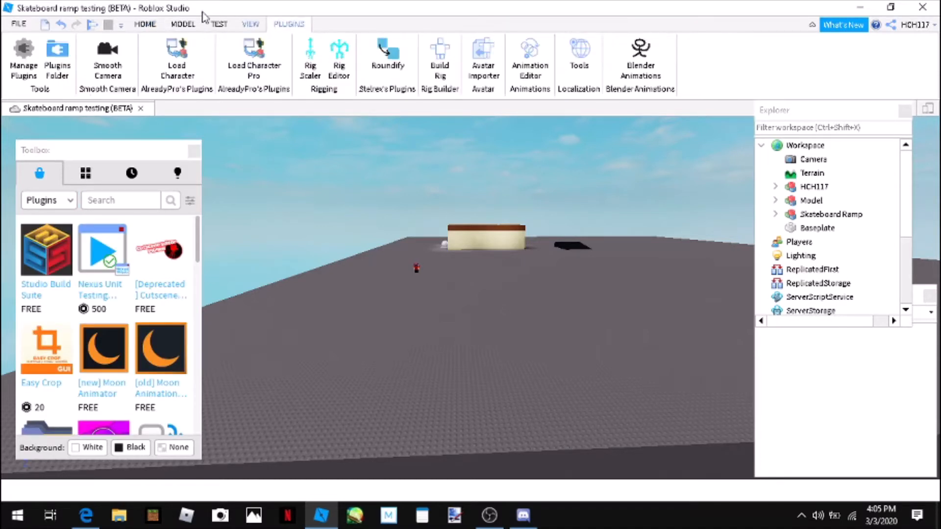
click(145, 26)
click(48, 200)
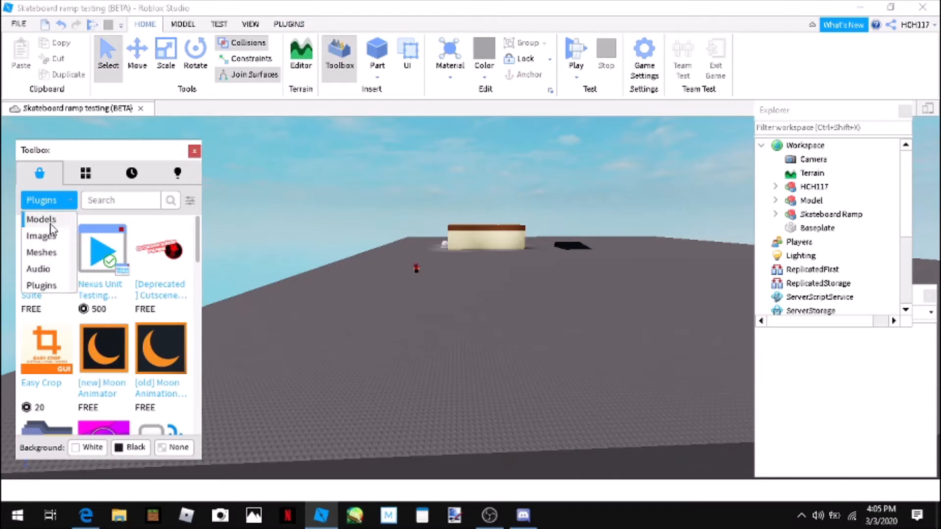
click(51, 221)
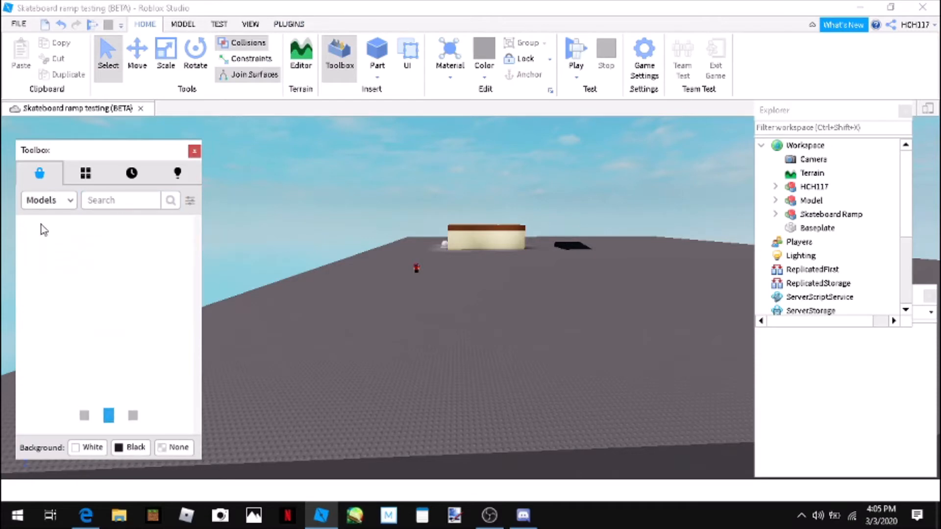
Step: Browse the My Models inventory in the Toolbox
click(86, 174)
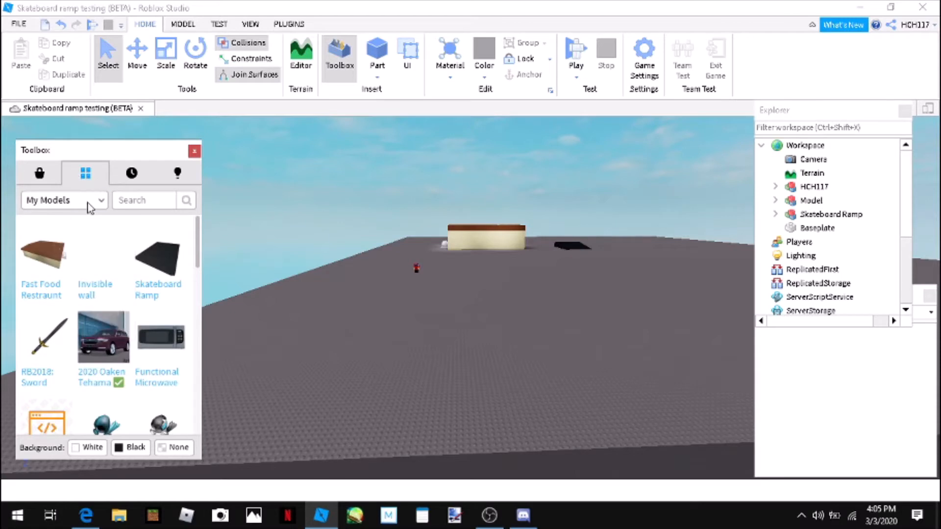
mouse_move(59, 295)
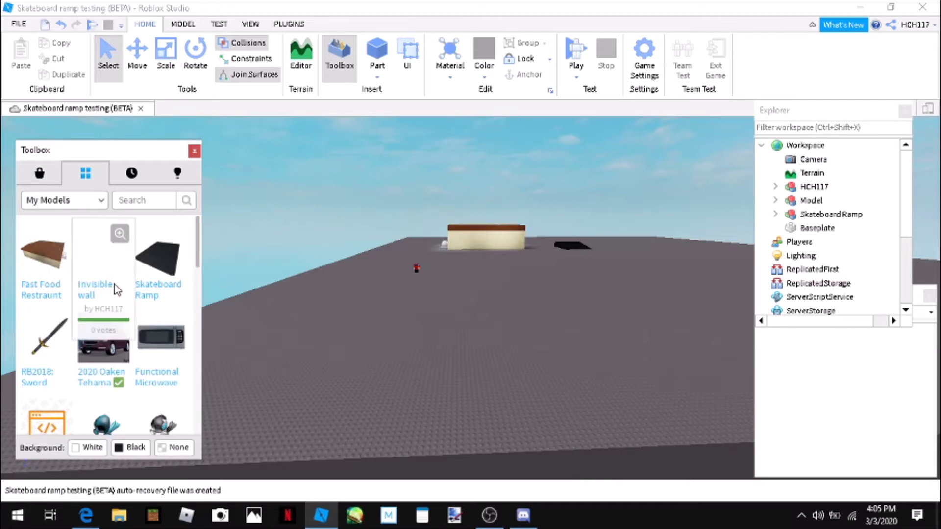
scroll(113, 293, down, 3)
scroll(149, 289, up, 3)
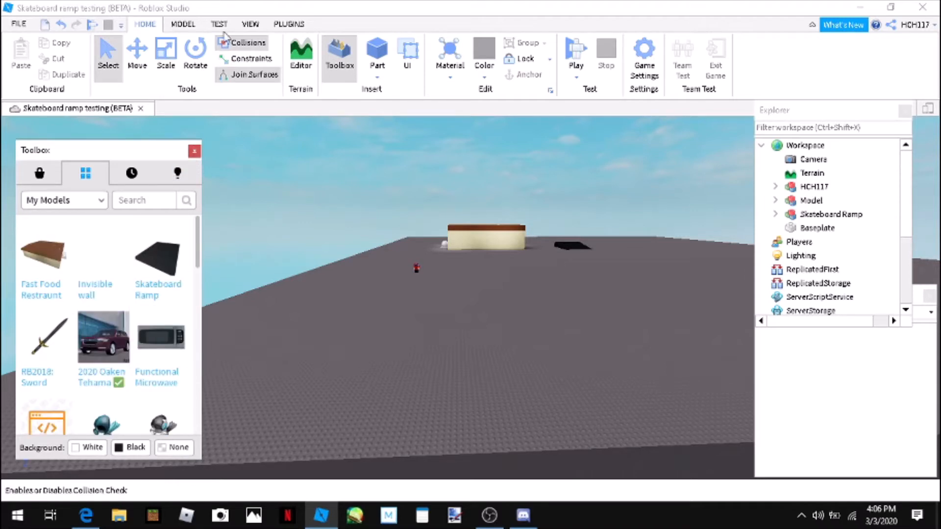
Step: Browse the recently used models in the Toolbox
click(132, 177)
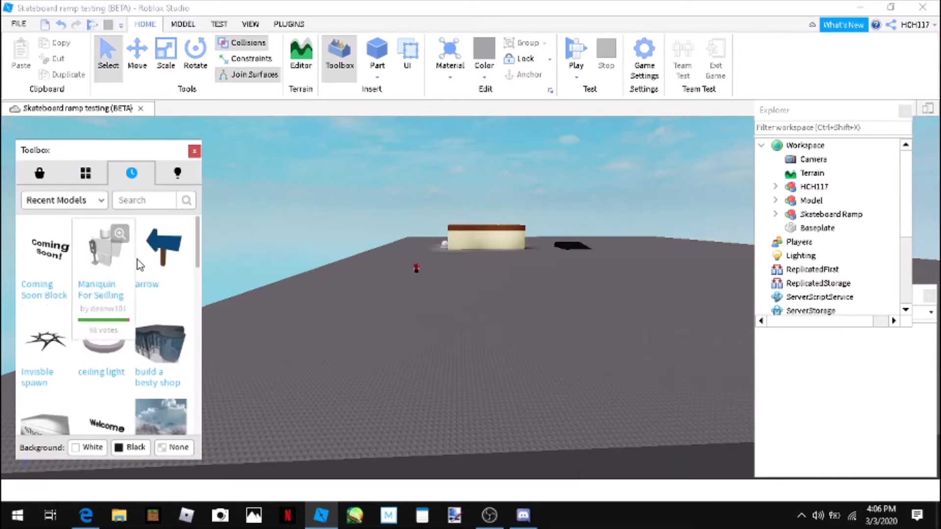
scroll(83, 314, down, 4)
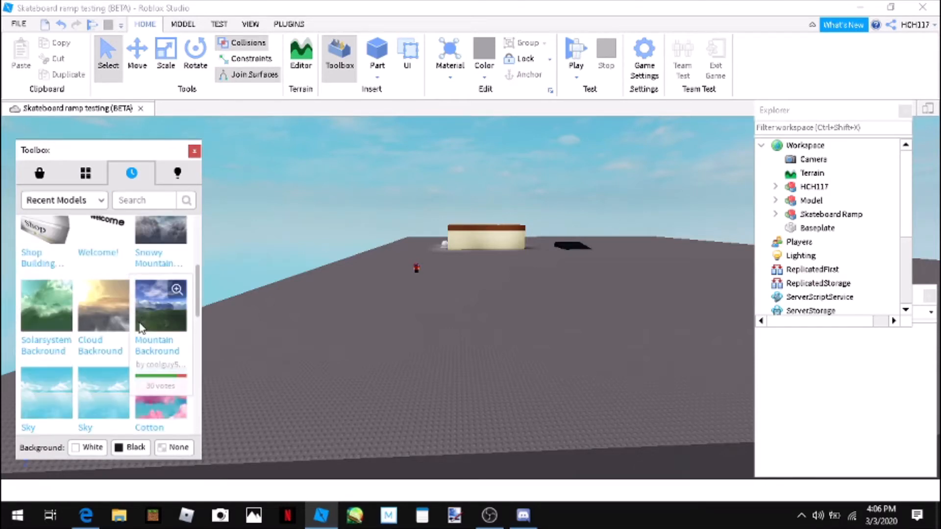
scroll(86, 319, down, 6)
scroll(88, 314, down, 5)
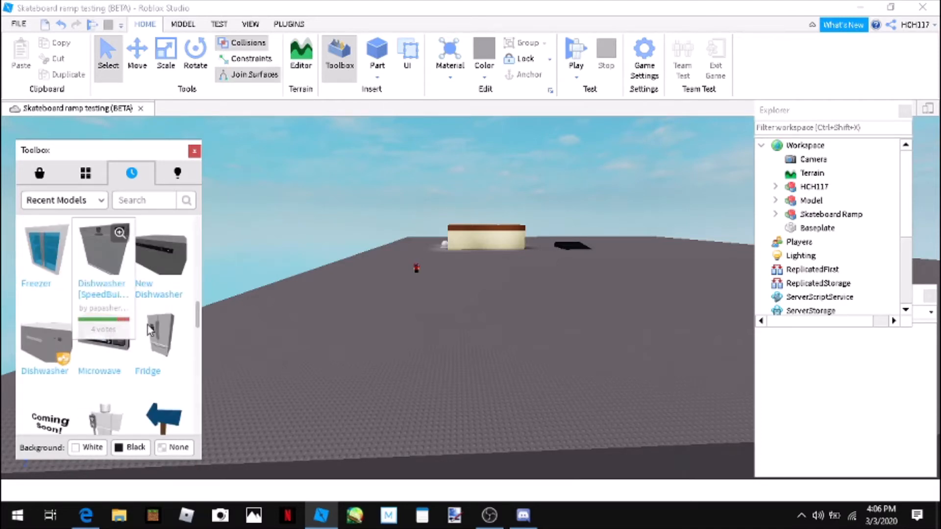
scroll(74, 333, down, 2)
scroll(70, 334, up, 9)
Step: View the Toolbox's own creations, return to its marketplace and close the Toolbox
click(177, 175)
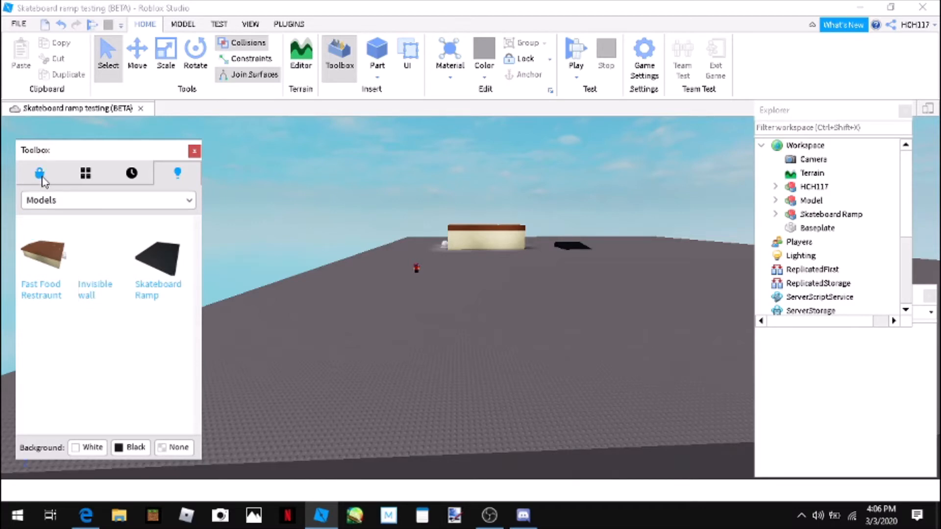
click(41, 174)
click(194, 151)
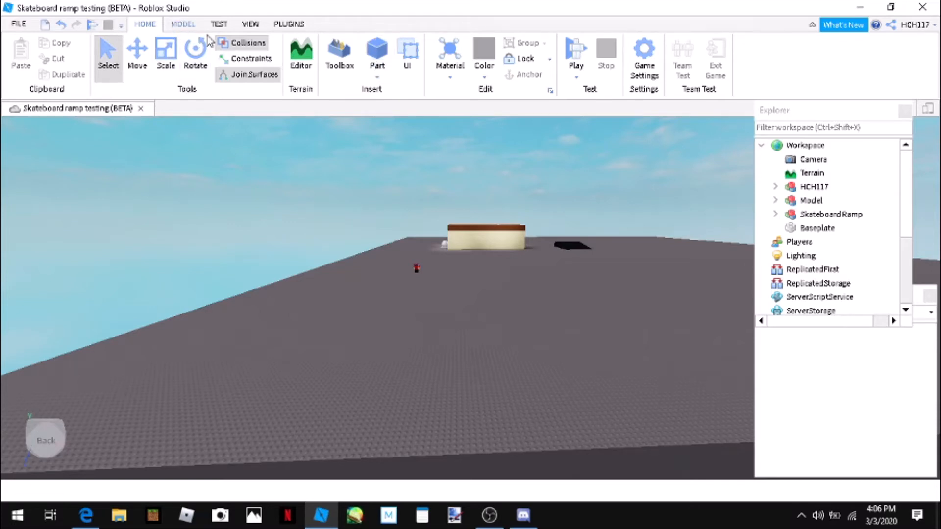
Step: Look over the UI insertion tools and the part material and color options, and bring the Properties window to the front
click(409, 56)
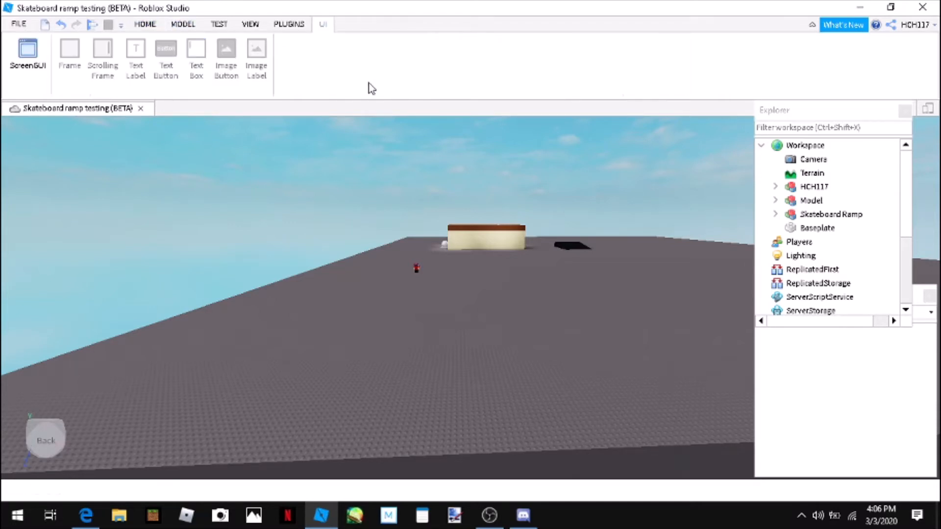
click(156, 27)
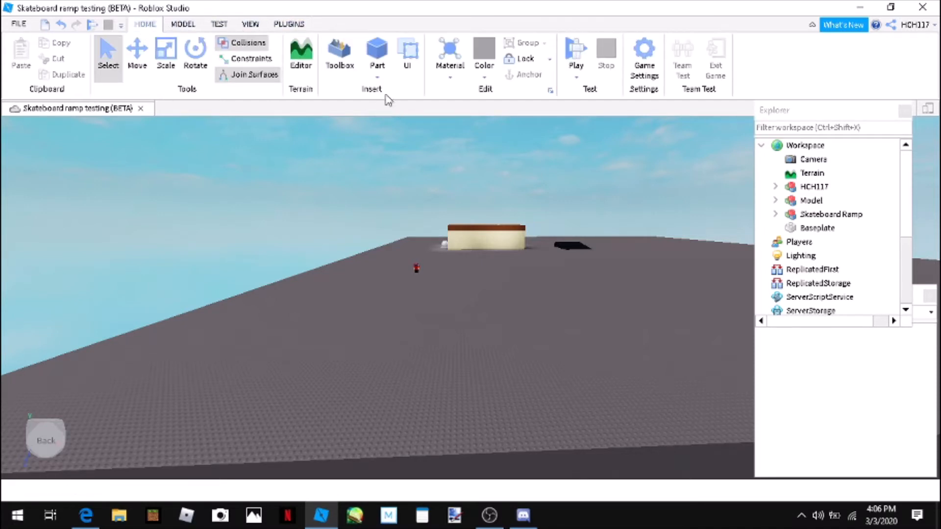
click(452, 79)
click(451, 76)
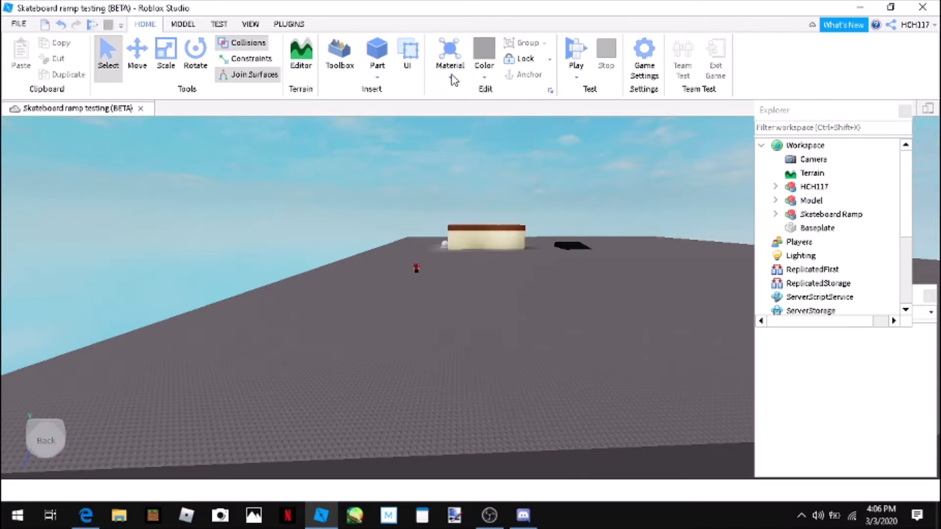
click(488, 74)
click(490, 74)
click(828, 367)
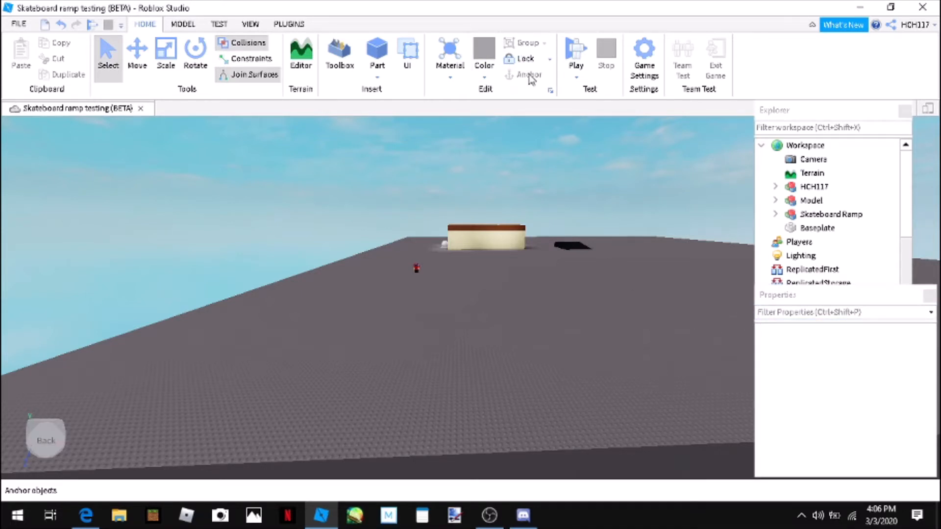
Step: Select the character model standing on the baseplate and anchor it
scroll(479, 307, up, 5)
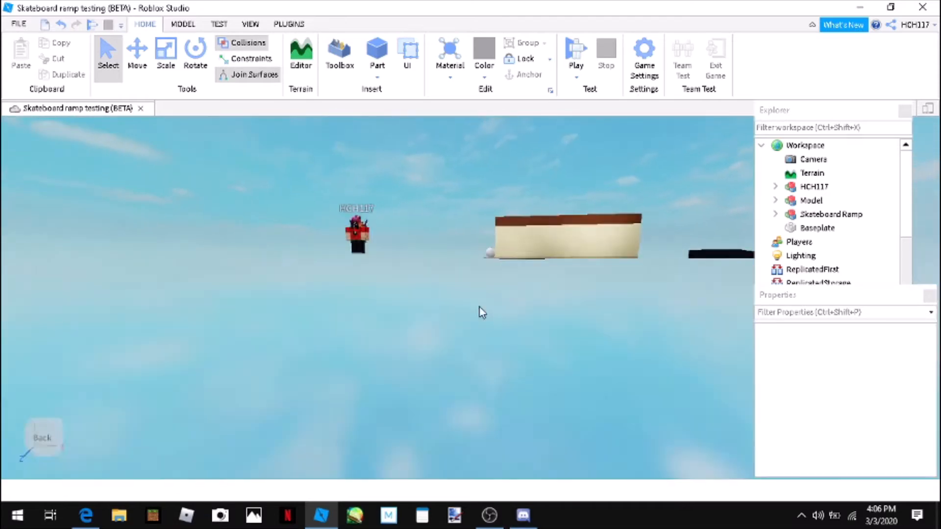
scroll(479, 308, up, 5)
click(477, 271)
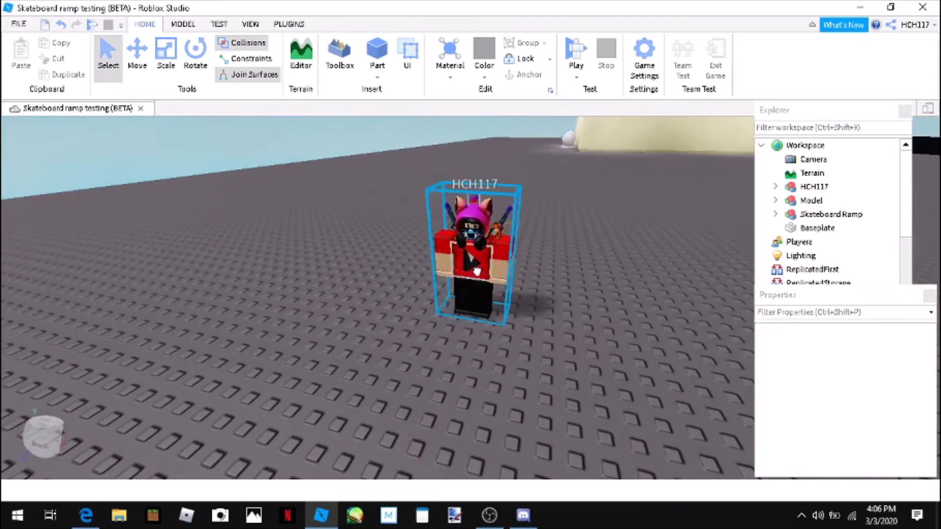
click(476, 270)
click(526, 79)
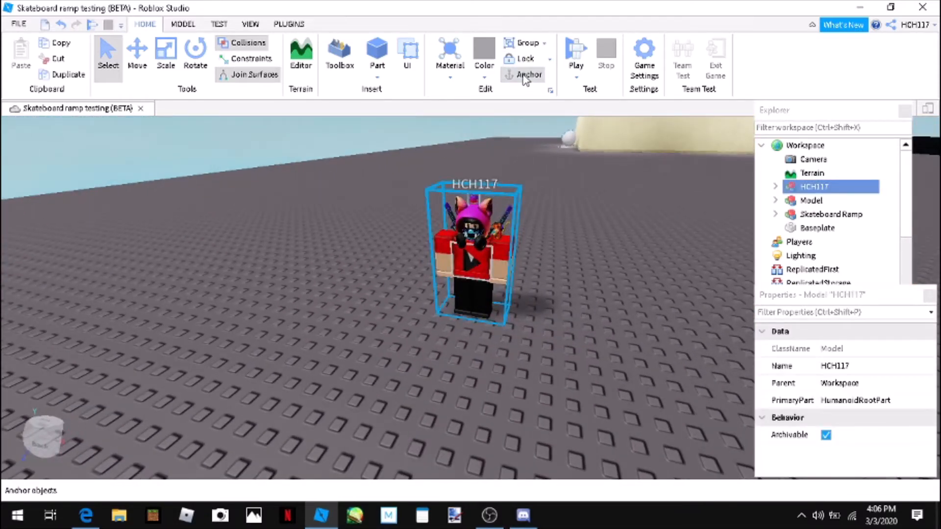
key(s)
key(d)
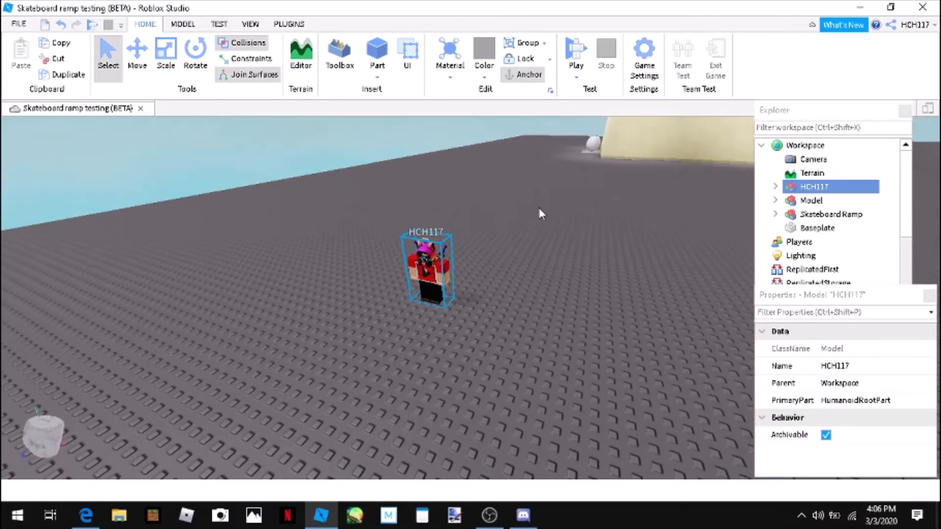
Step: Playtest with Play Here, walk the avatar into the anchored character model, and stop the test
click(576, 77)
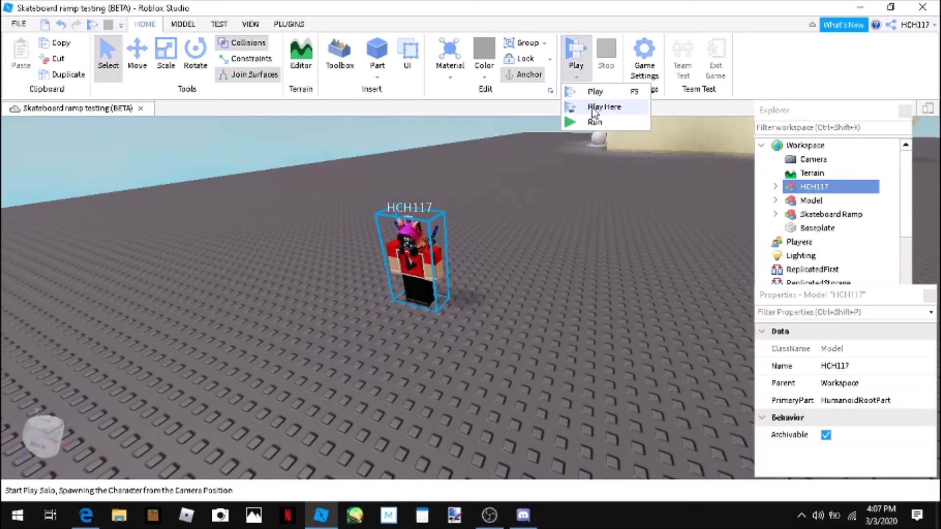
click(593, 105)
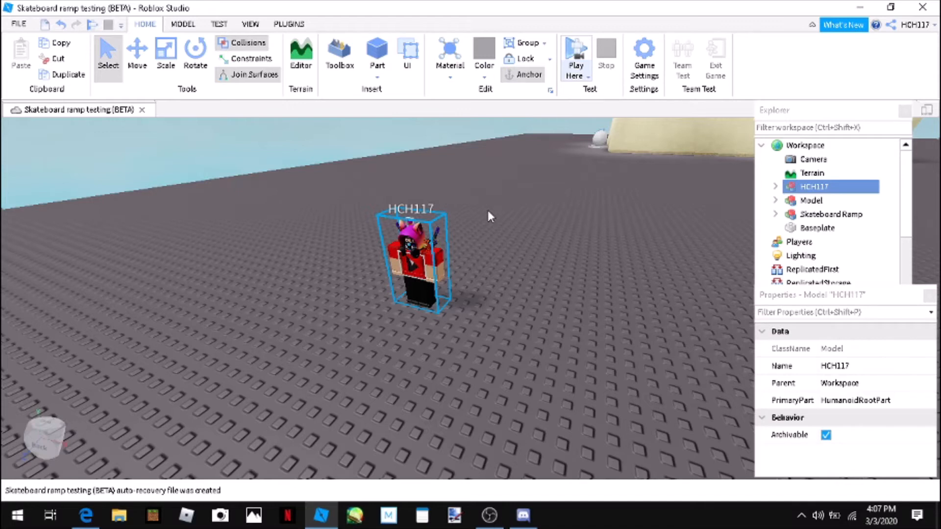
key(F5)
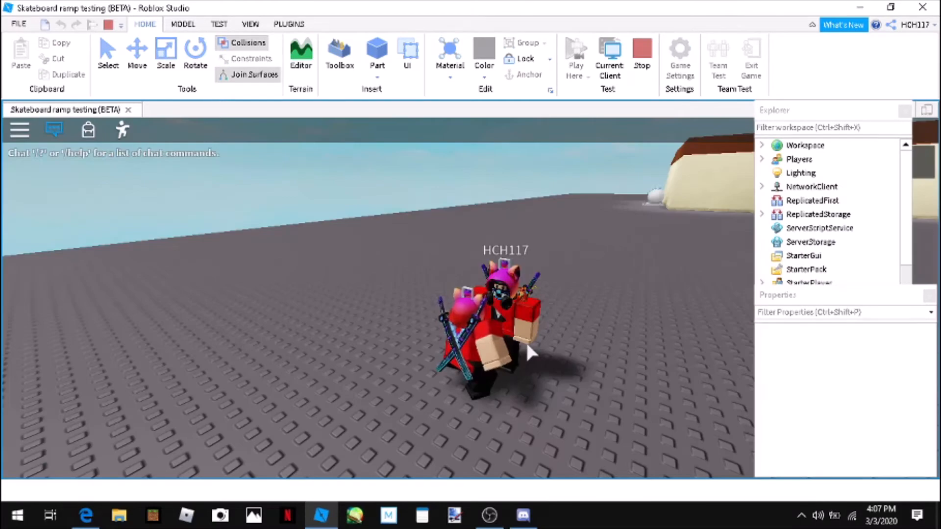
key(w)
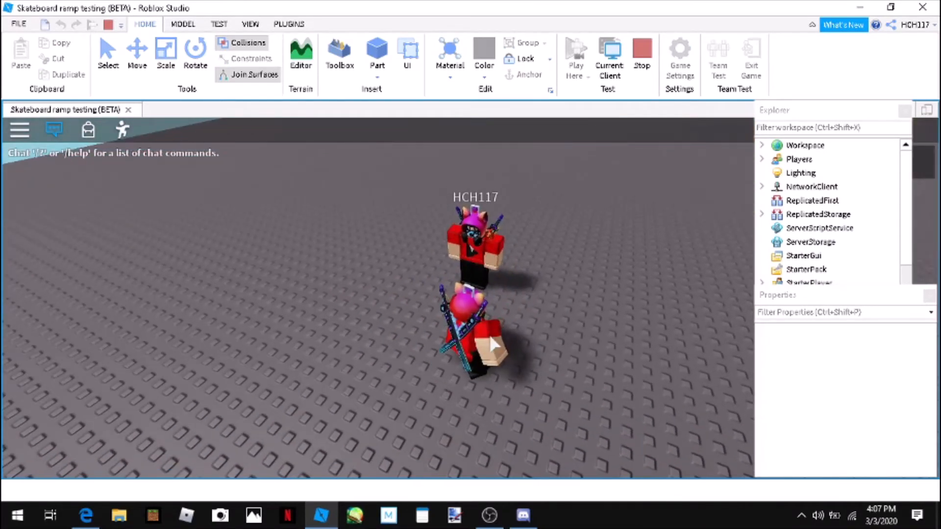
right_drag(507, 355, 490, 336)
scroll(491, 336, down, 3)
key(w)
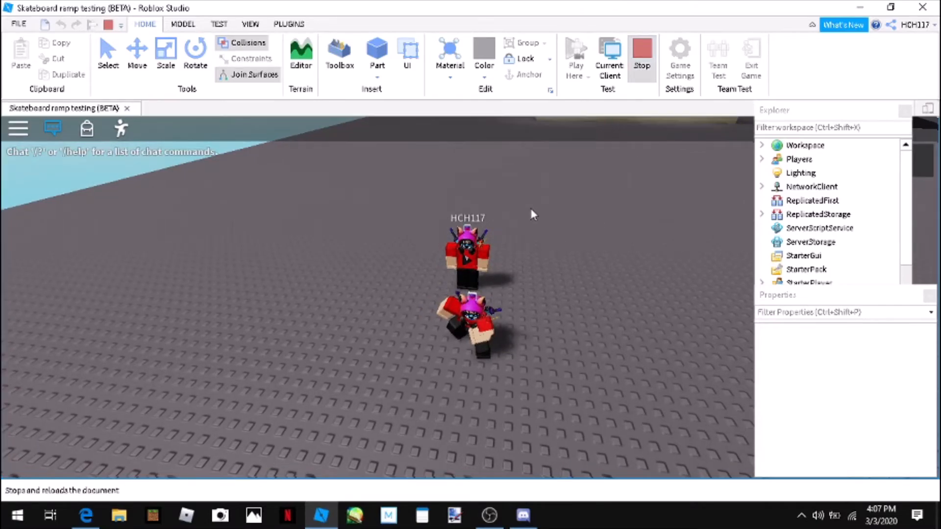
right_drag(497, 294, 497, 294)
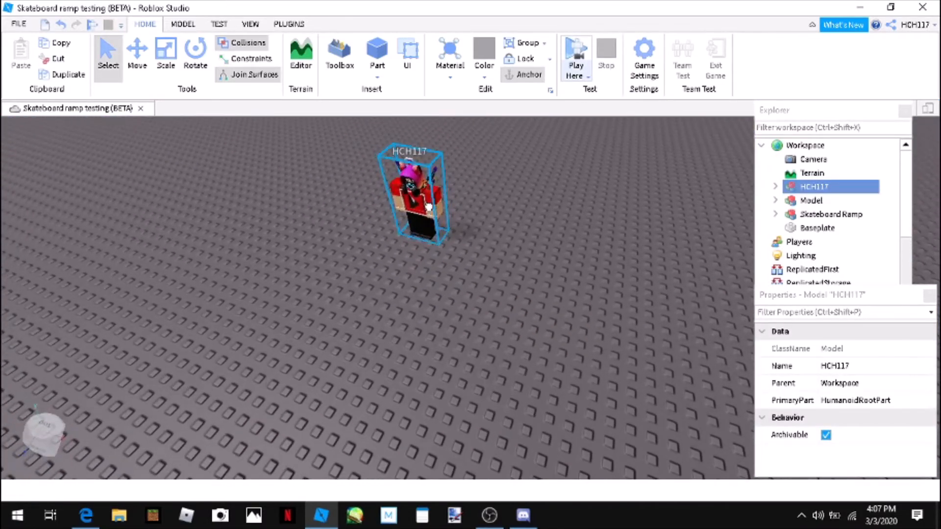
Step: Toggle off the anchoring of the character model and deselect it
click(534, 77)
click(519, 272)
right_drag(519, 271, 519, 272)
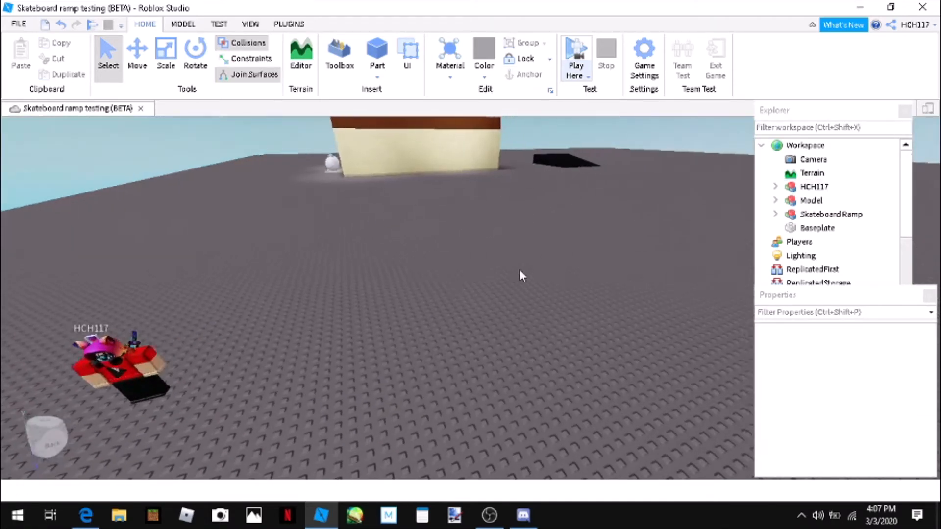
scroll(519, 271, down, 5)
scroll(447, 275, up, 1)
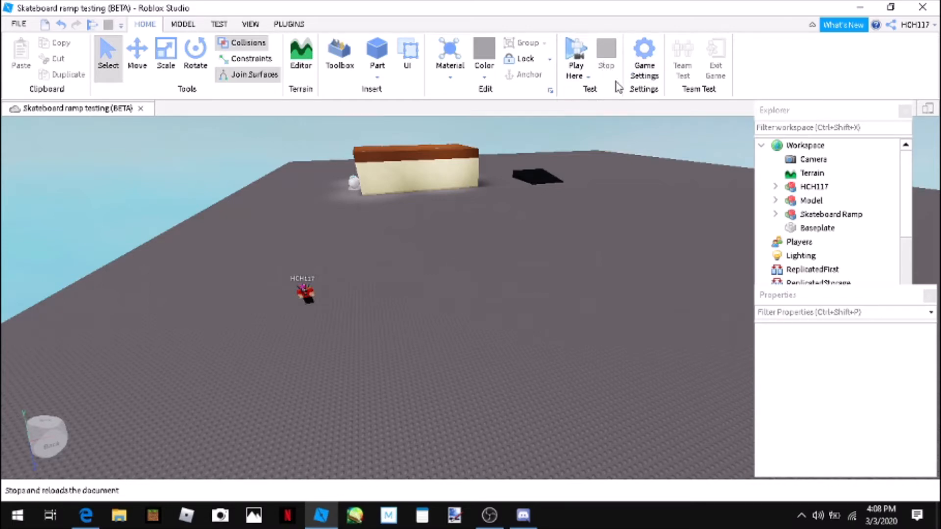
Step: Open the Game Settings and review the Basic Info and Avatar pages
click(641, 72)
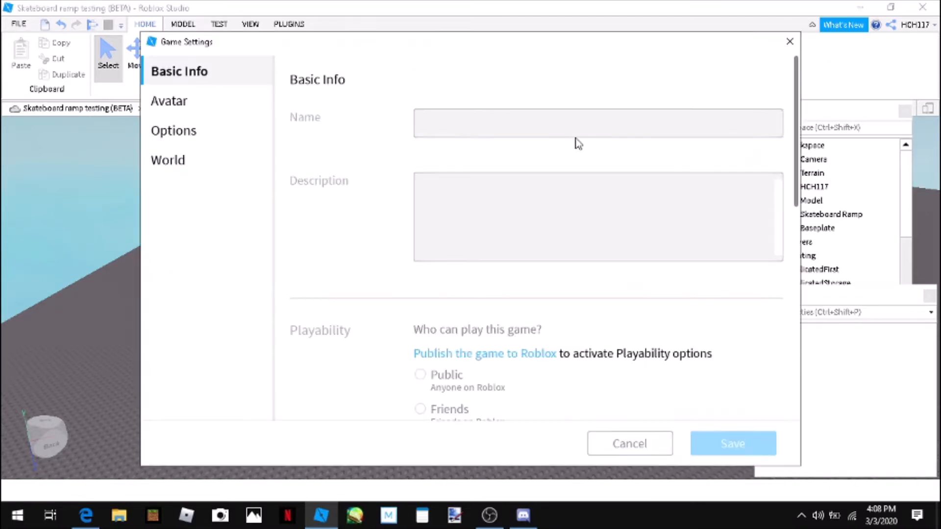
scroll(531, 179, up, 4)
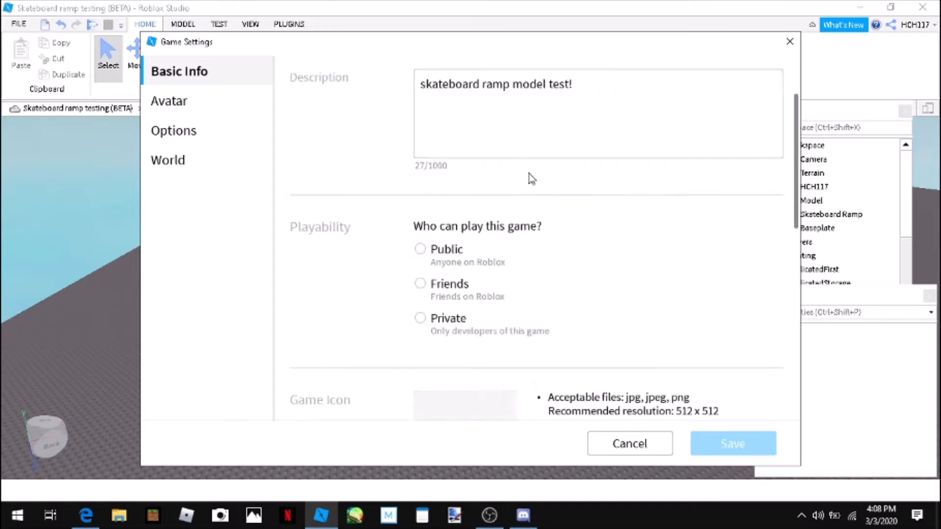
scroll(527, 184, down, 2)
scroll(530, 200, up, 2)
click(201, 106)
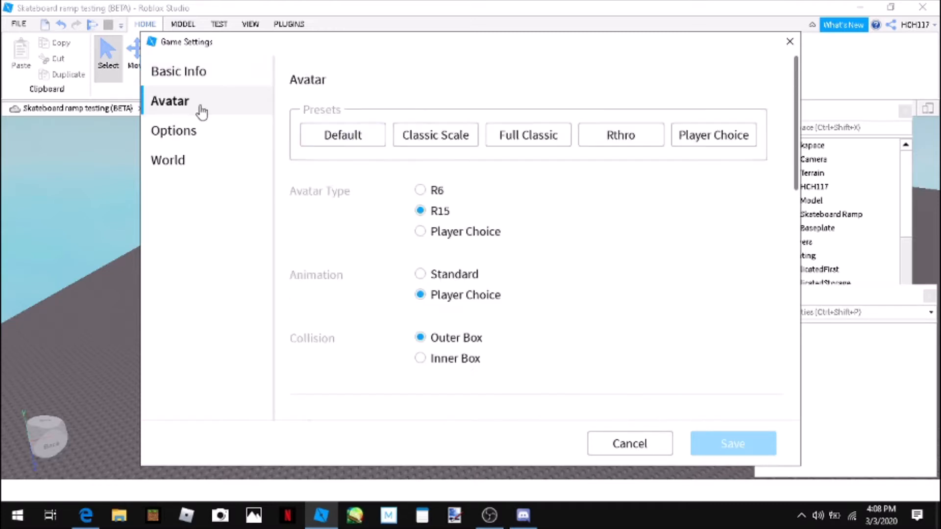
Step: Set the Walk Speed to 20 in the World game settings and save the settings
click(182, 161)
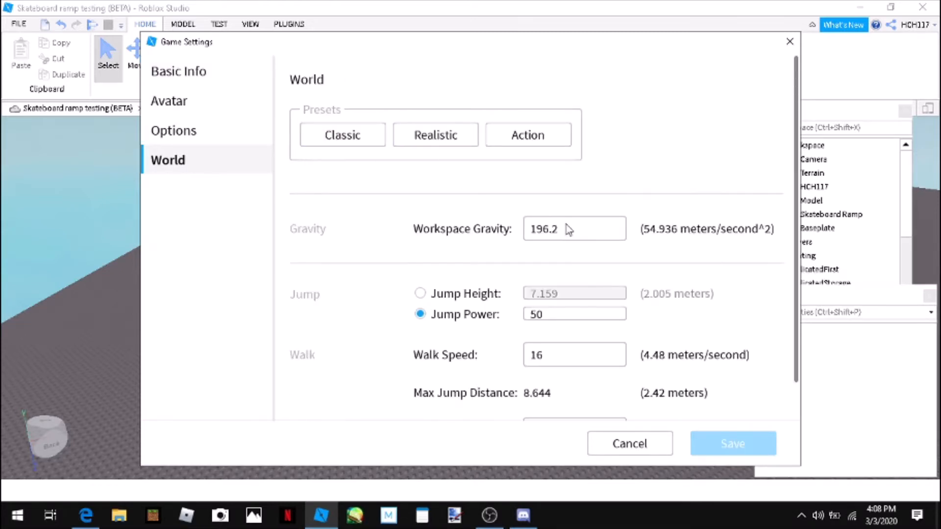
scroll(585, 313, down, 1)
click(572, 322)
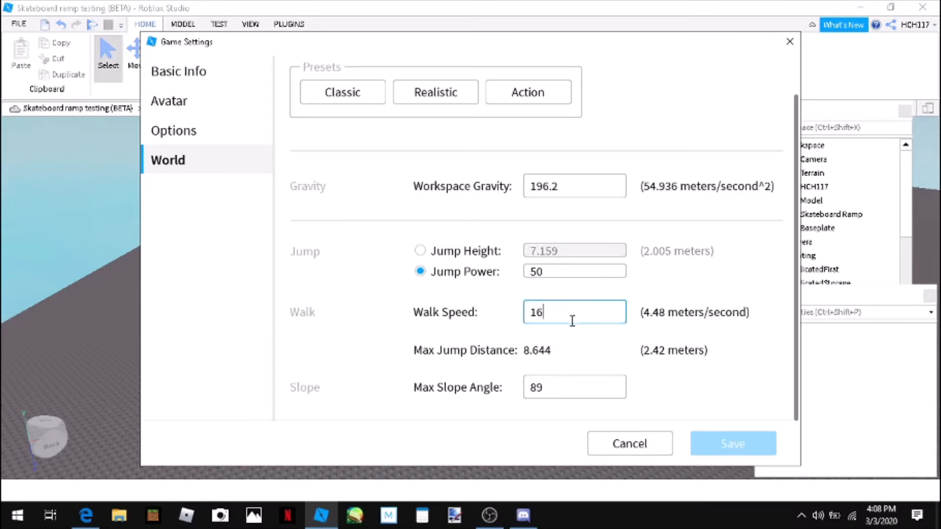
key(BackSpace)
key(BackSpace)
text(20)
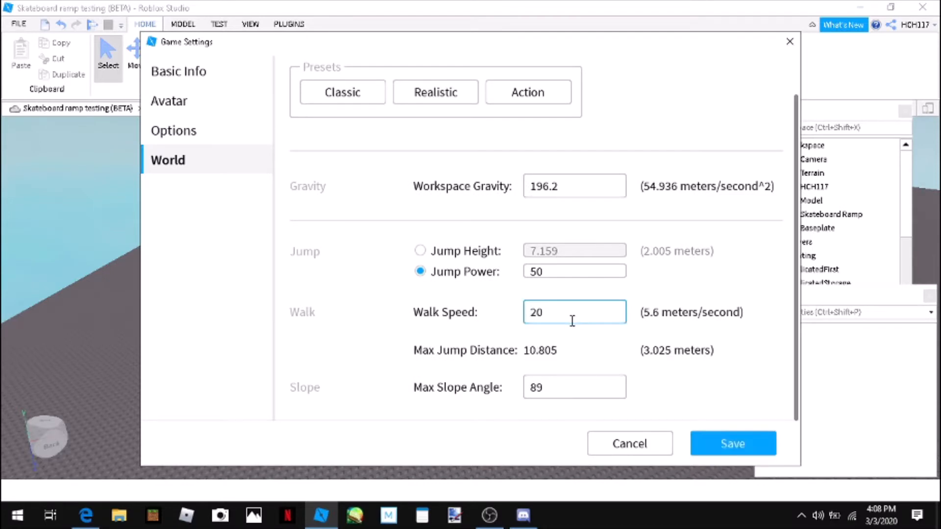
click(702, 439)
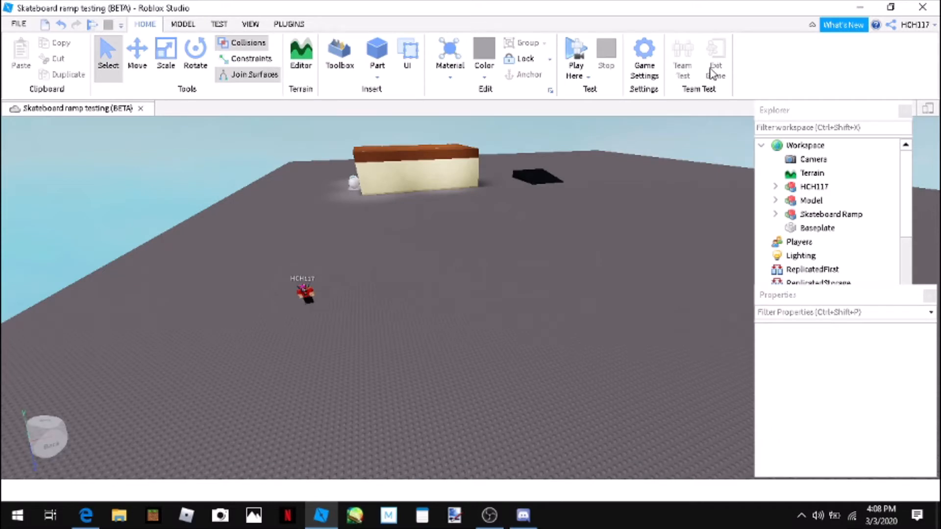
Step: Show the modeling tools, try activating the Scale and Rotate tools, and return to the Select tool
click(184, 25)
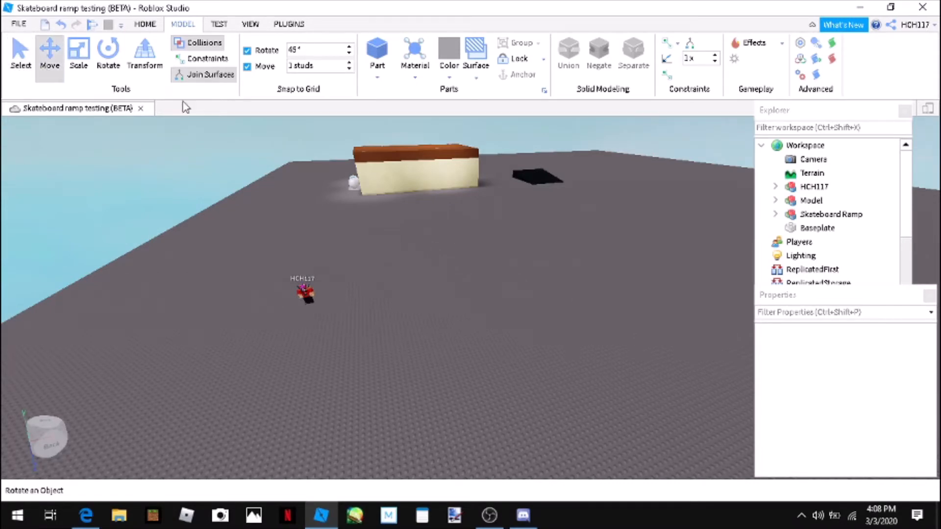
click(80, 61)
click(151, 76)
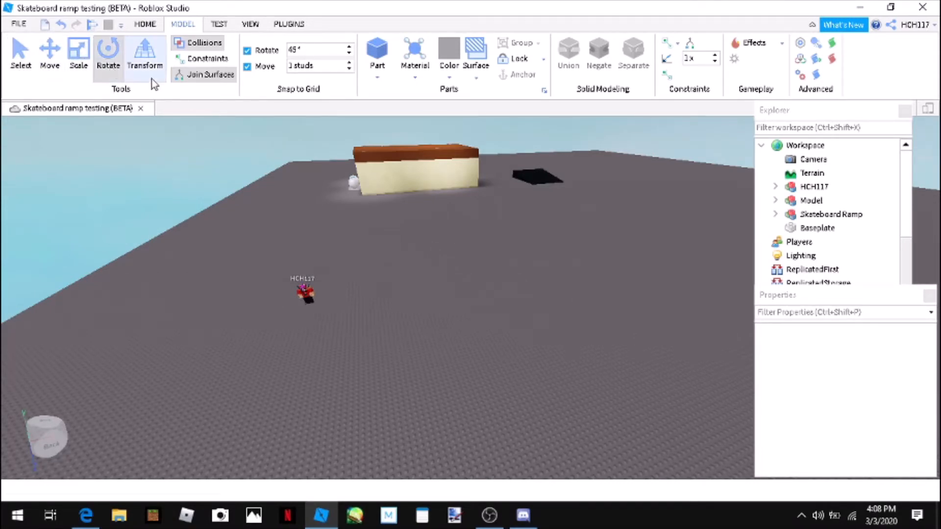
click(27, 78)
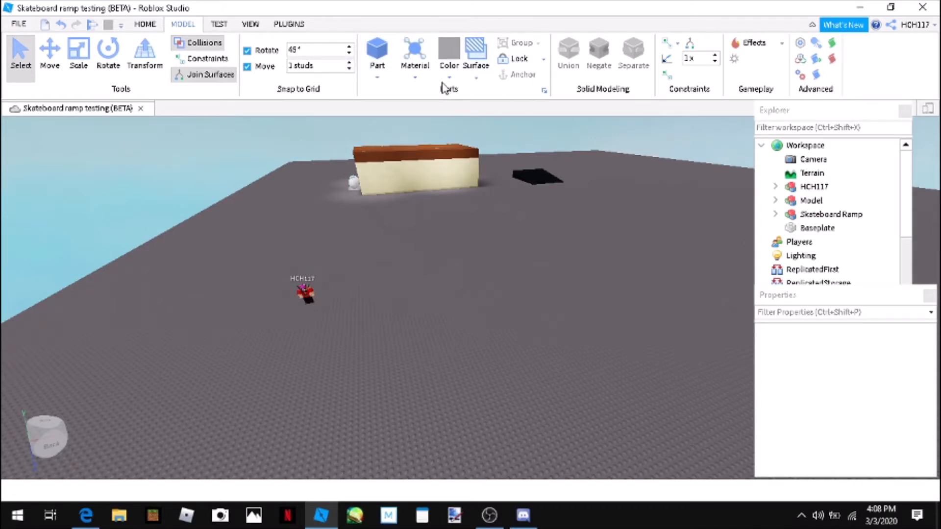
Step: Insert a block part on the baseplate in front of the restaurant and shift it with the Move tool
right_drag(473, 236, 435, 143)
click(383, 79)
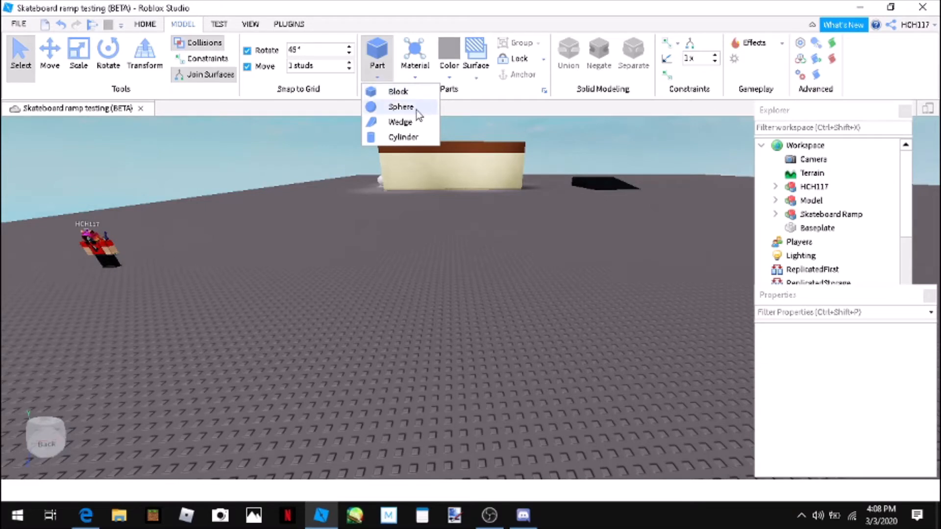
click(374, 74)
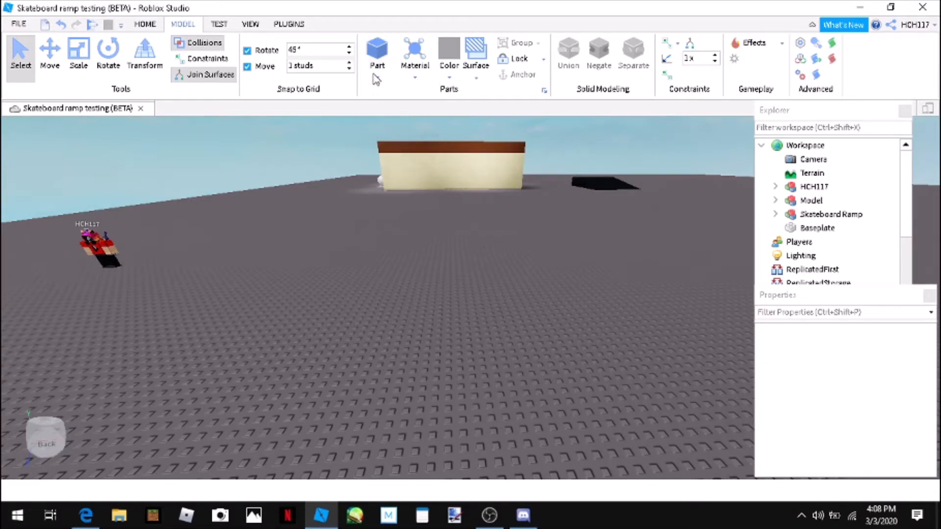
click(377, 53)
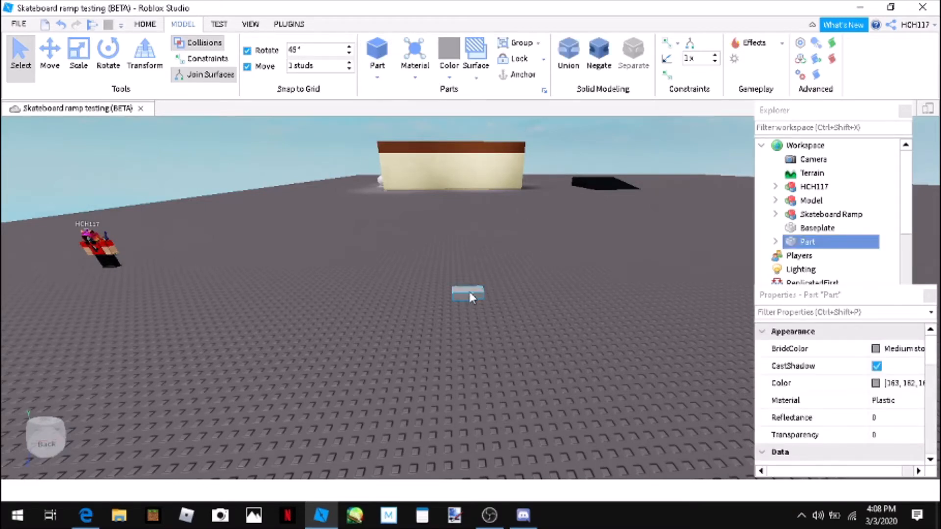
click(58, 71)
drag(467, 254, 453, 287)
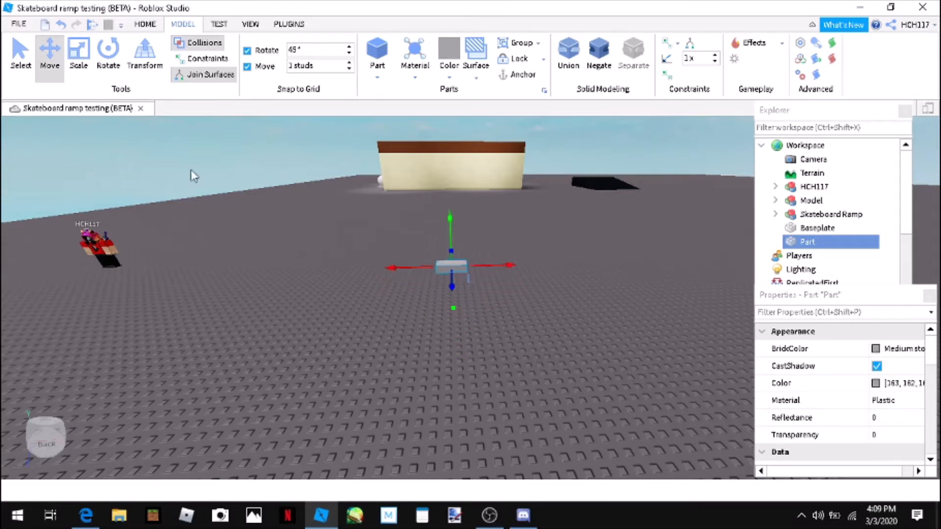
Step: Scale the block part up in height, width and depth into a large box
click(80, 73)
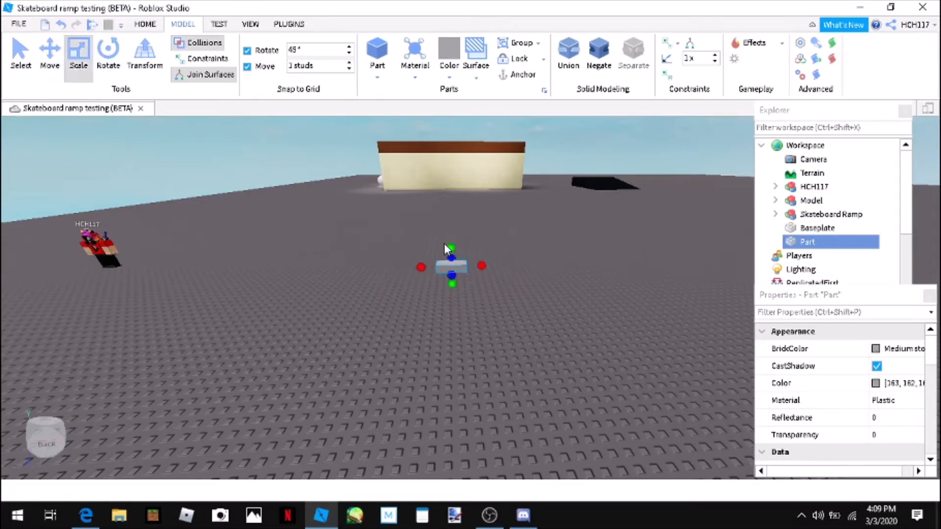
drag(451, 252, 450, 150)
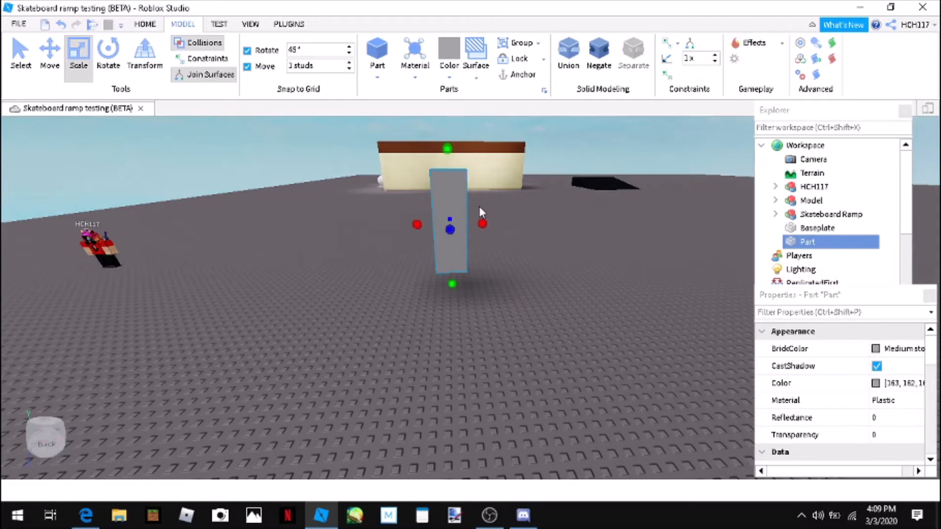
drag(573, 226, 584, 225)
drag(508, 231, 552, 302)
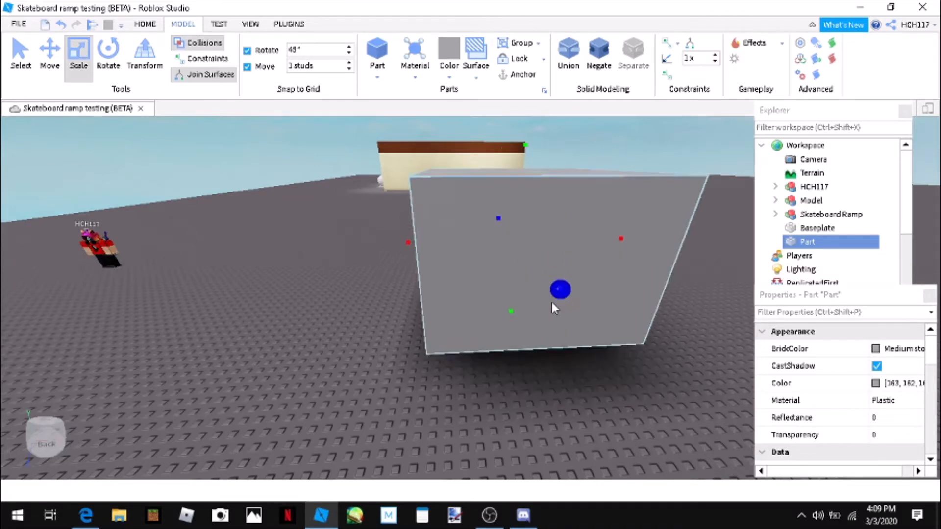
key(a)
right_drag(492, 400, 492, 400)
key(w)
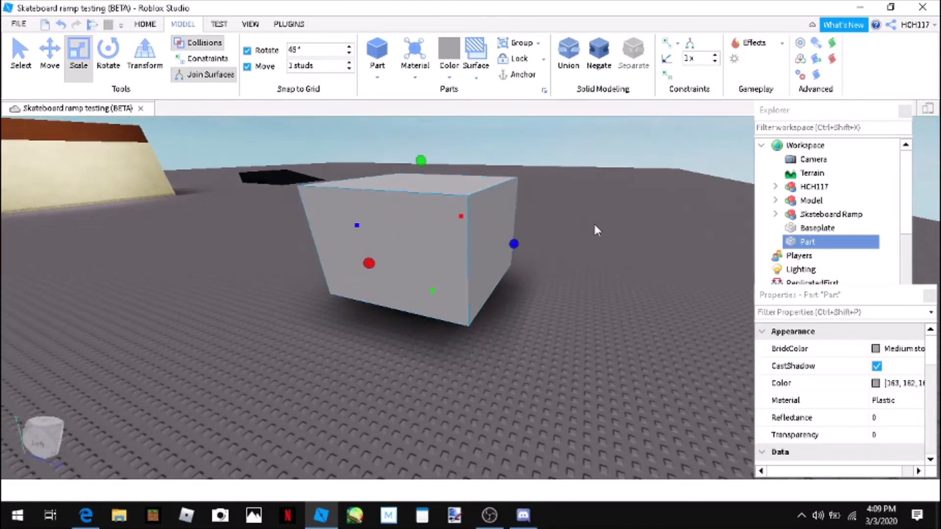
Step: Try the Grass material on the box, settle on Marble, and set its BrickColor to Ghost grey
click(887, 406)
click(916, 403)
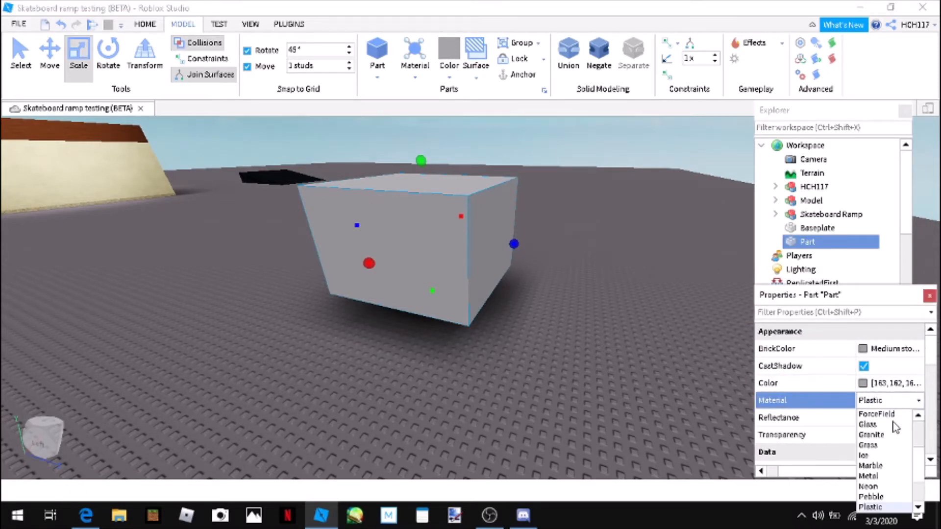
click(870, 445)
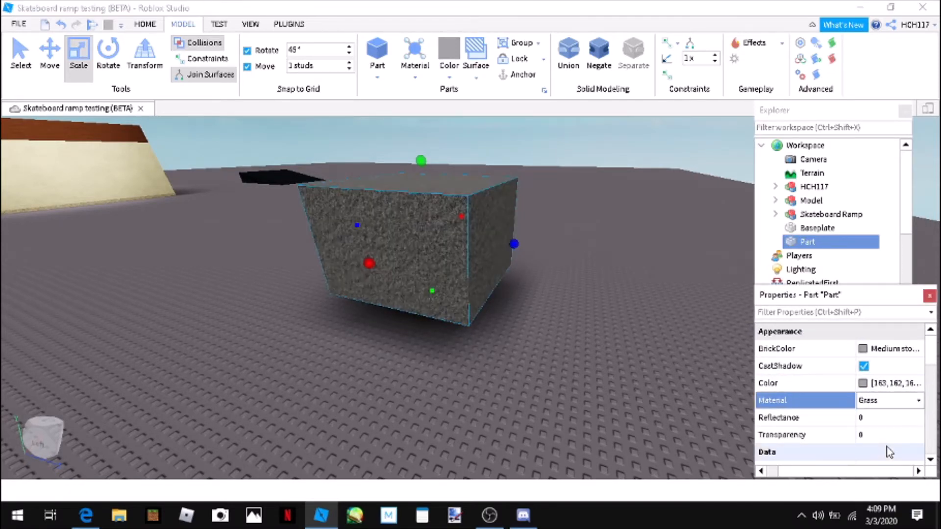
click(922, 402)
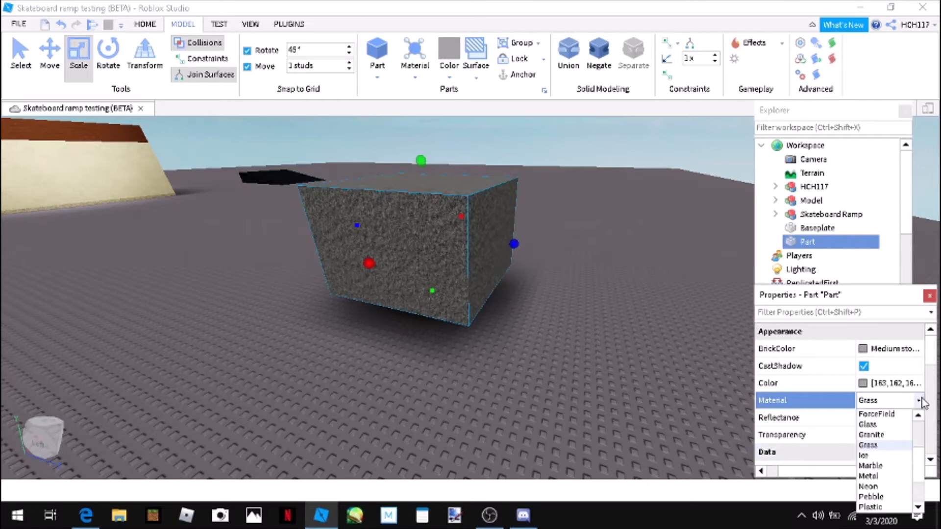
click(872, 466)
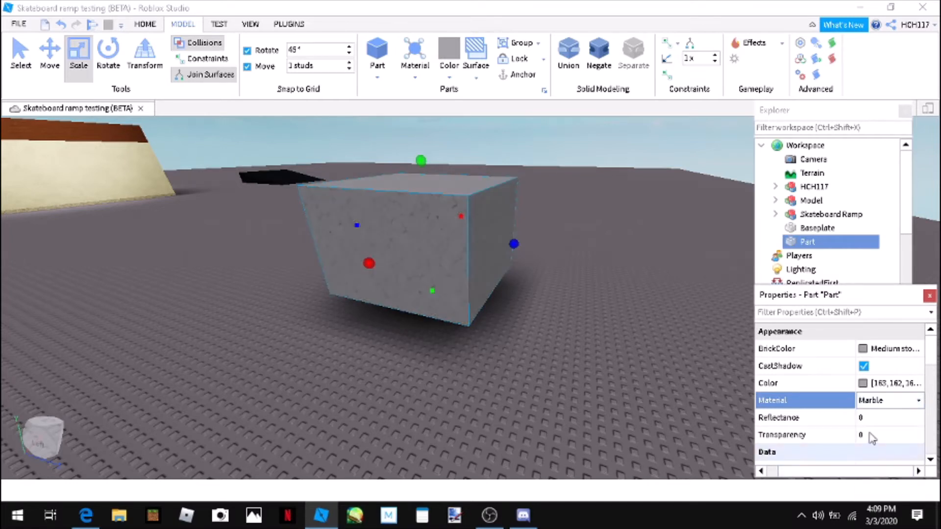
click(893, 349)
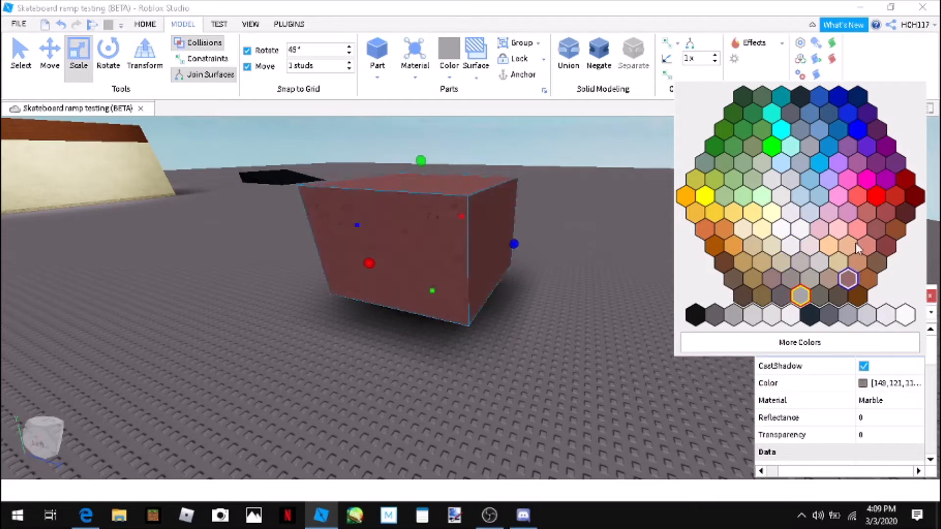
click(866, 315)
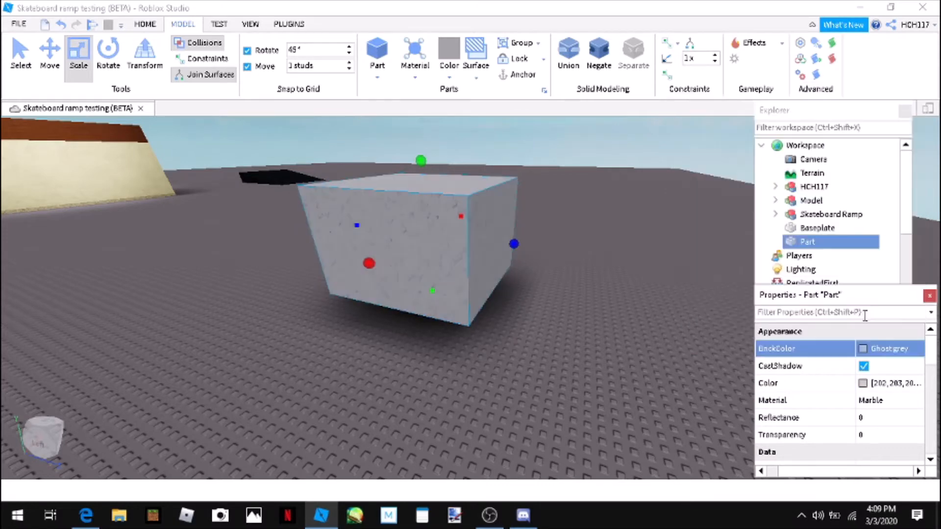
Step: Scale the marble box down in width and height into a low, elongated bar and deselect it
click(670, 331)
key(d)
right_drag(669, 331, 667, 332)
right_drag(576, 275, 554, 276)
click(554, 249)
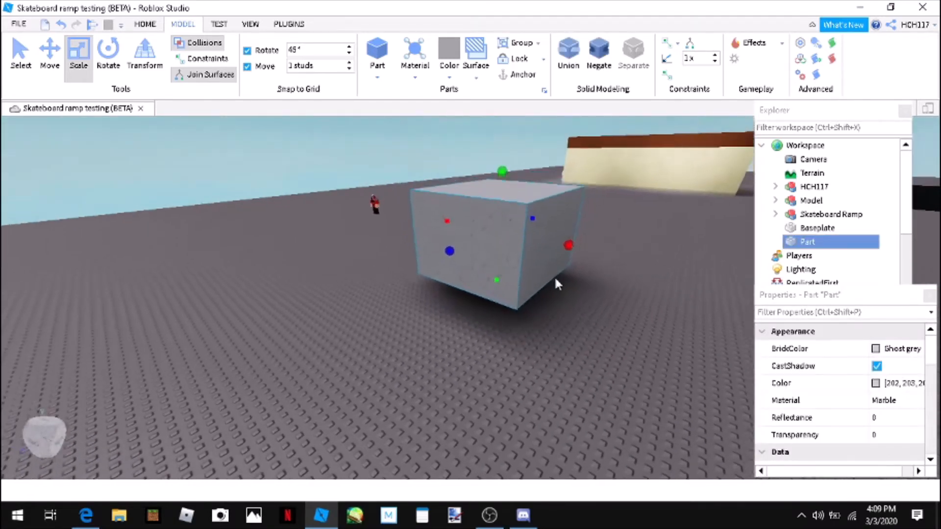
drag(551, 251, 477, 243)
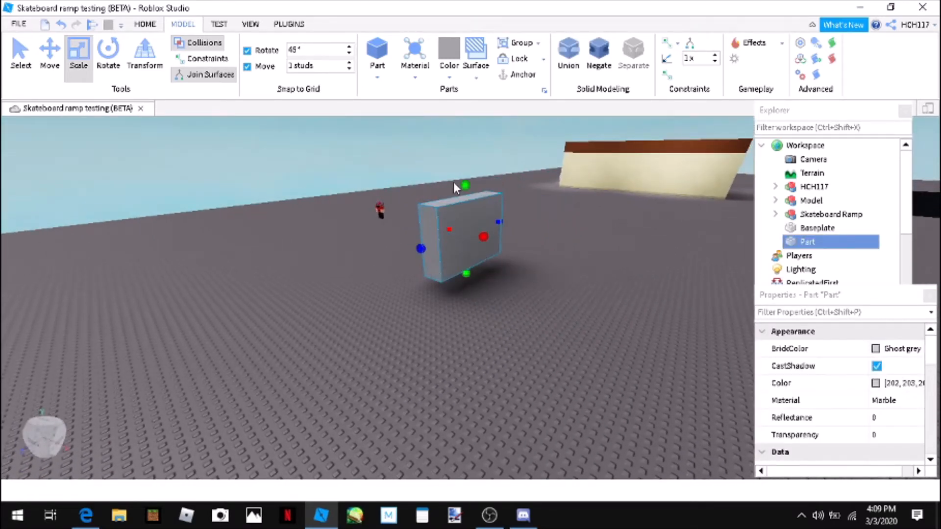
drag(464, 180, 446, 222)
click(463, 205)
drag(466, 193, 465, 237)
right_drag(531, 343, 497, 313)
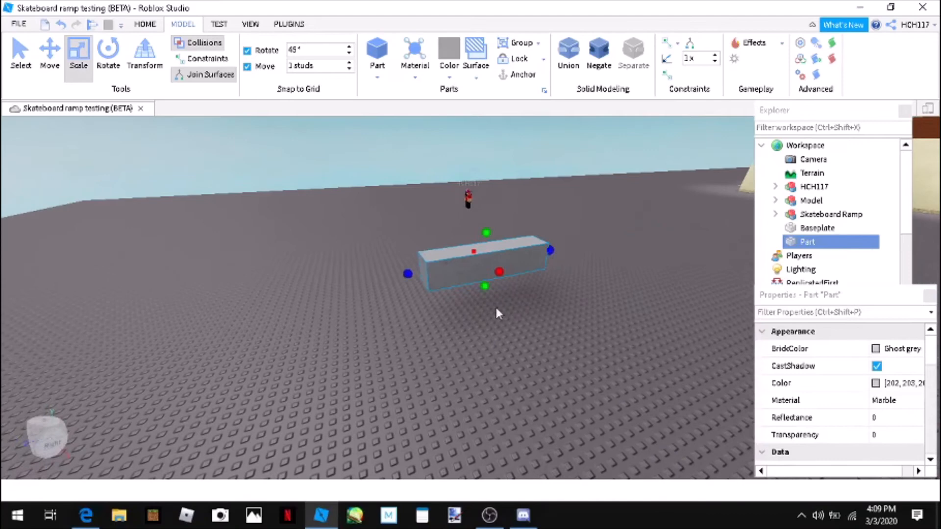
click(603, 354)
right_drag(541, 359, 529, 354)
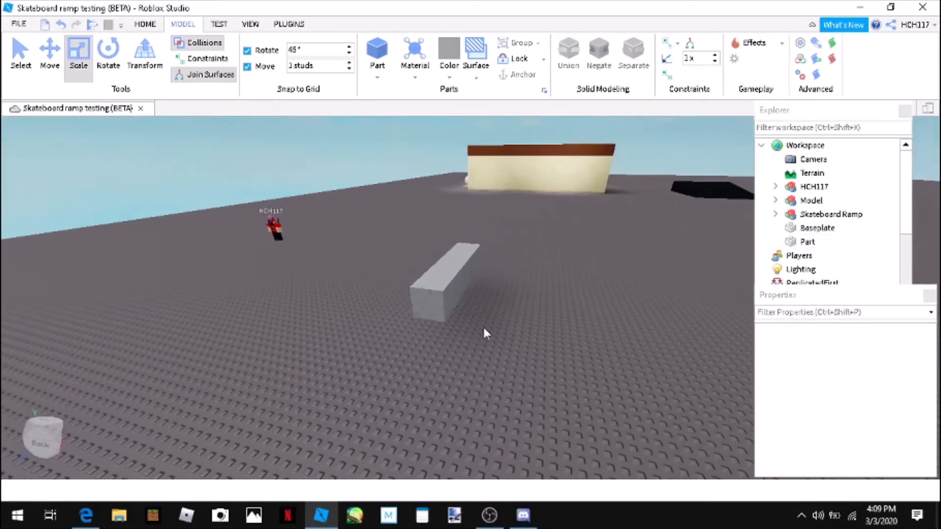
Step: Tilt the marble bar around its long axis with the Rotate tool, using the 45° rotation snap
click(109, 54)
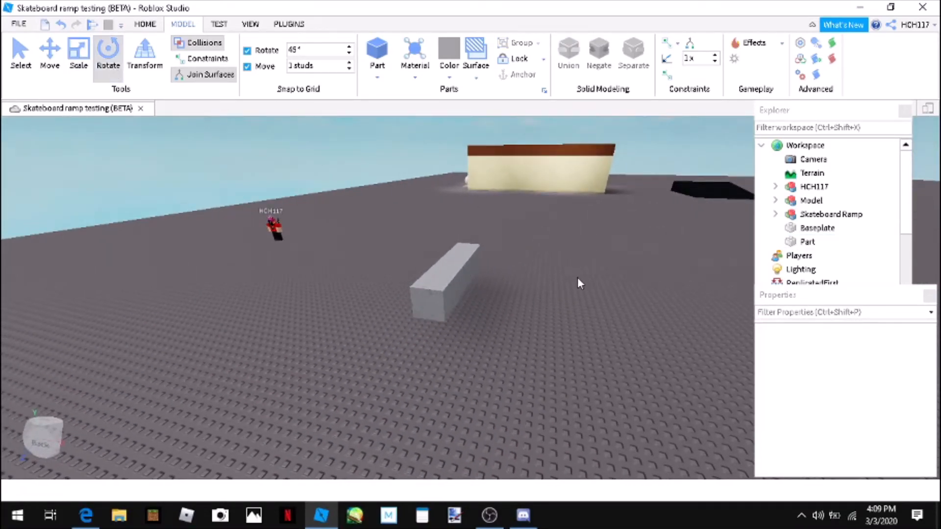
click(446, 287)
drag(449, 189, 524, 339)
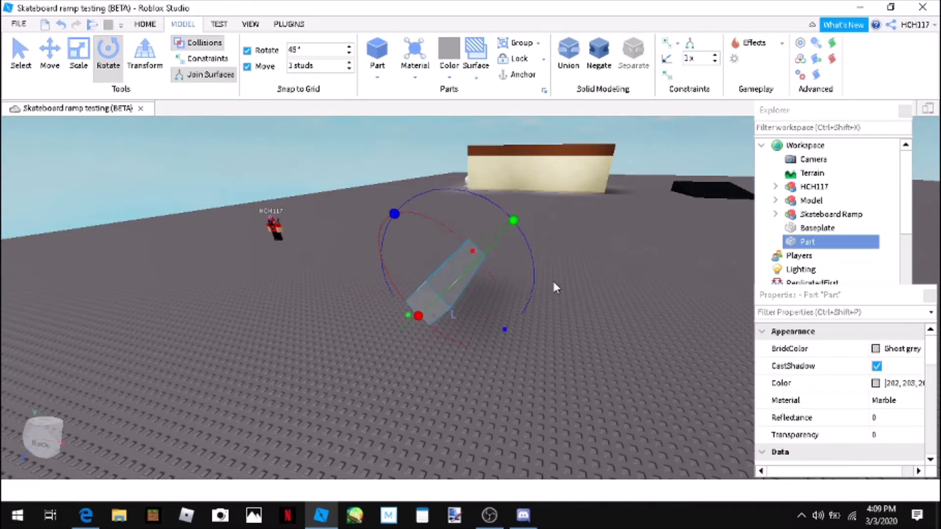
drag(416, 319, 521, 365)
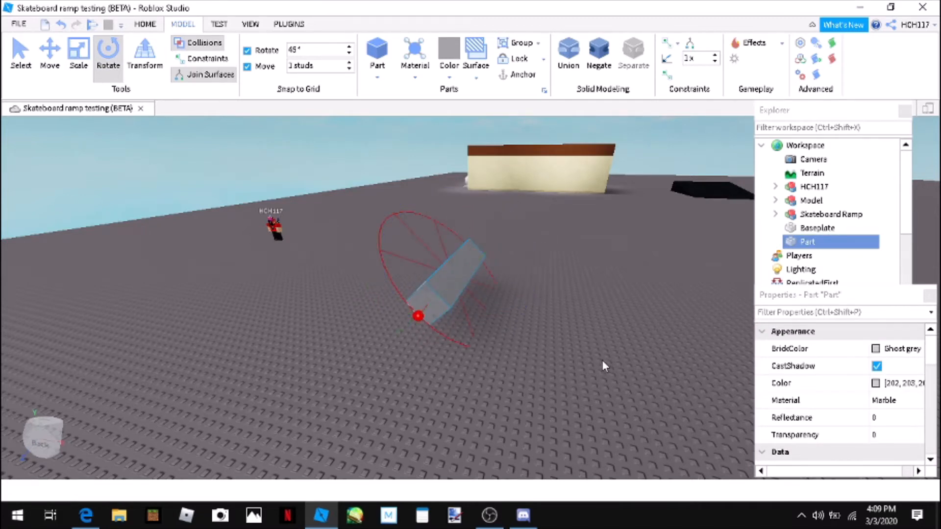
drag(360, 229, 360, 229)
drag(514, 219, 495, 245)
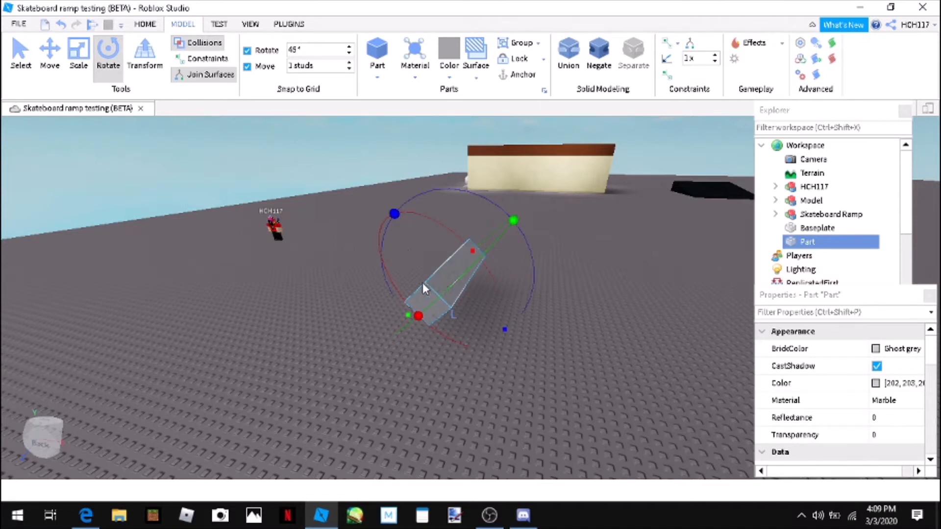
Step: Raise the tilted bar above the baseplate with the Transform tool and shorten it into a thin slab
click(144, 54)
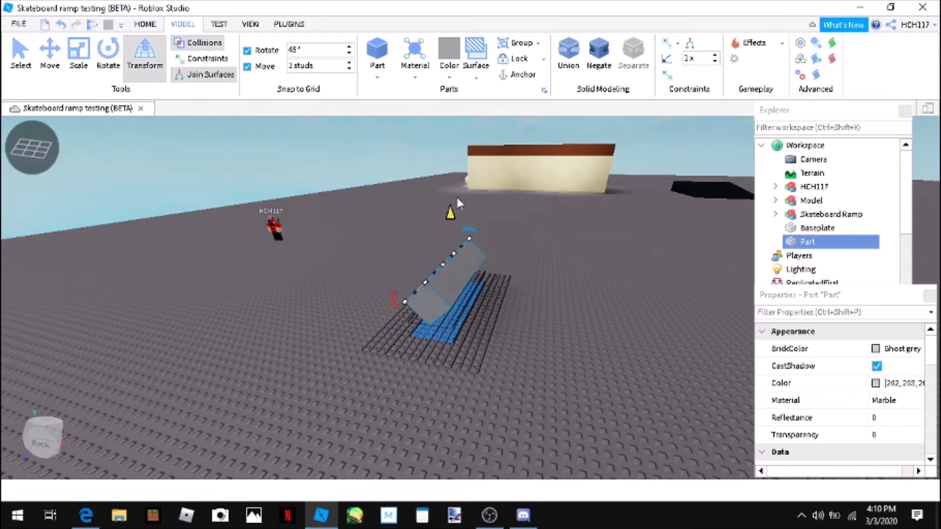
drag(451, 210, 451, 187)
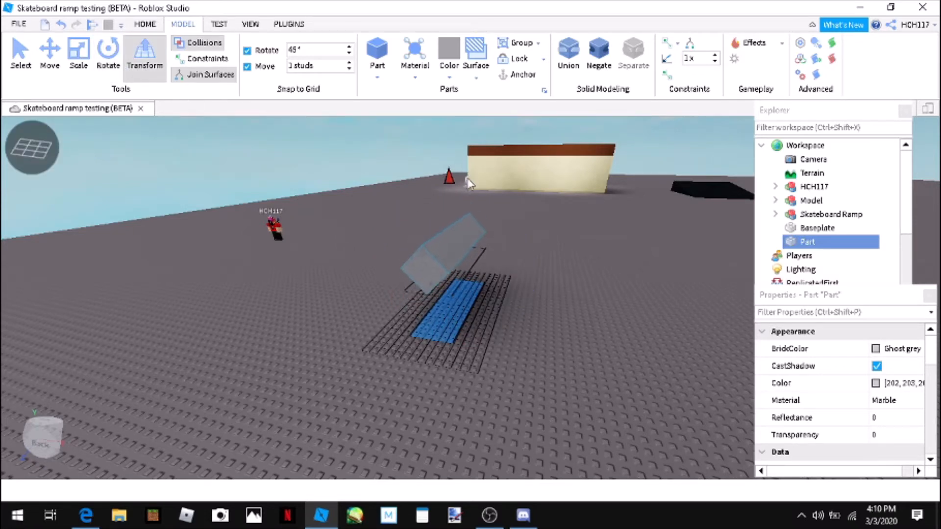
mouse_move(469, 222)
mouse_down()
mouse_move(508, 204)
mouse_move(430, 245)
mouse_move(455, 219)
mouse_up()
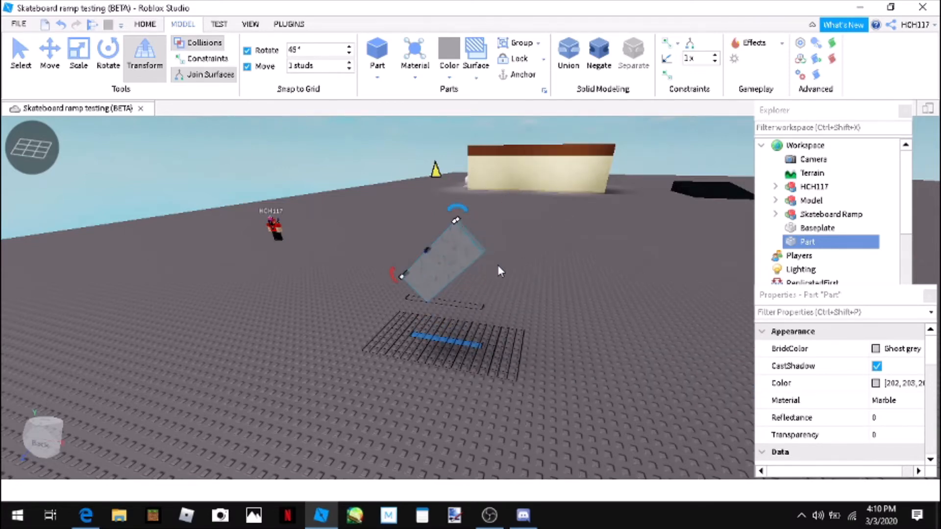
Step: Thicken the raised slab and stretch it down to the baseplate with the Transform tool, then deselect it
right_drag(499, 265, 497, 265)
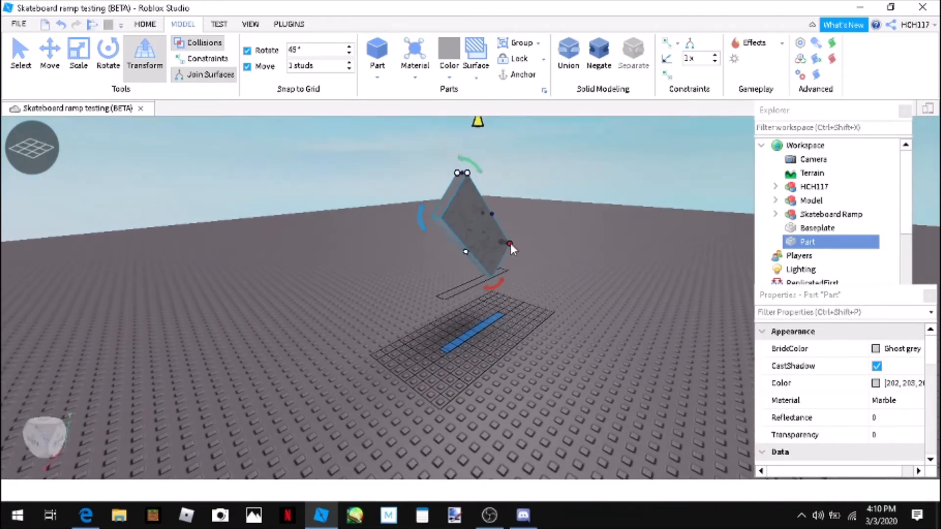
drag(511, 241, 572, 252)
right_drag(448, 297, 461, 277)
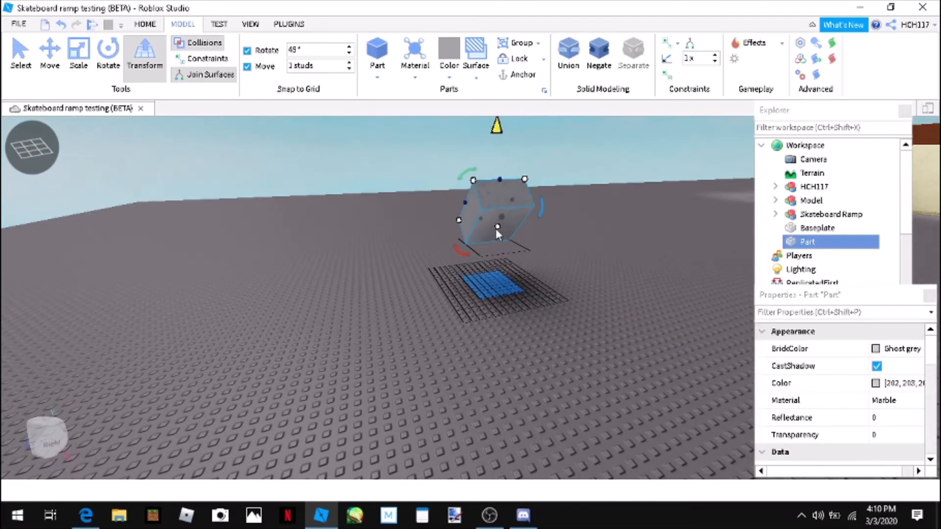
drag(496, 227, 522, 291)
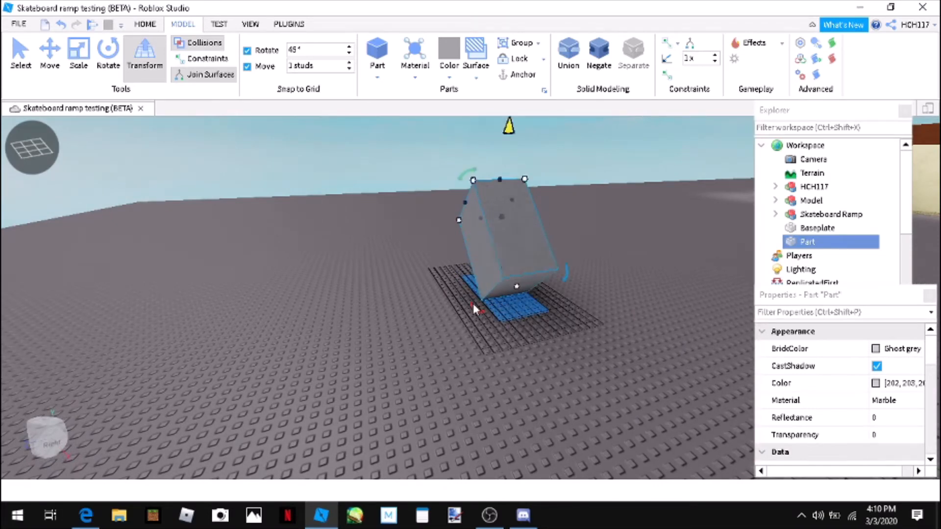
right_drag(472, 304, 408, 382)
click(408, 381)
right_drag(487, 372, 502, 282)
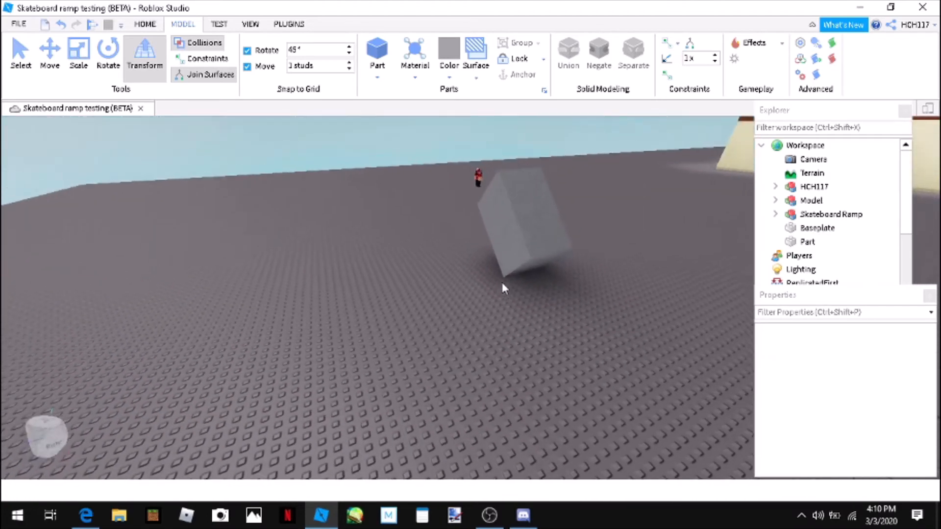
key(d)
key(s)
Step: Try out the Smooth surface type on the marble block and return to the Select tool
click(210, 75)
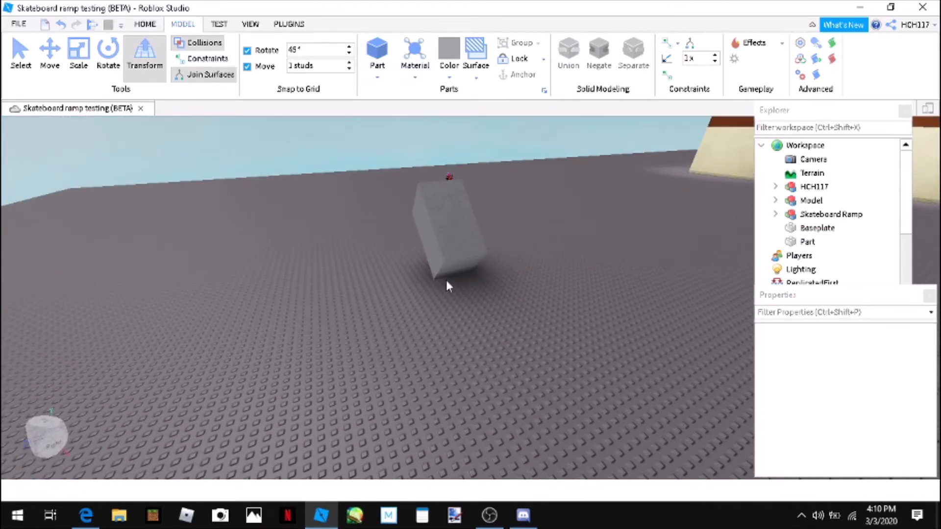
key(ctrl+1)
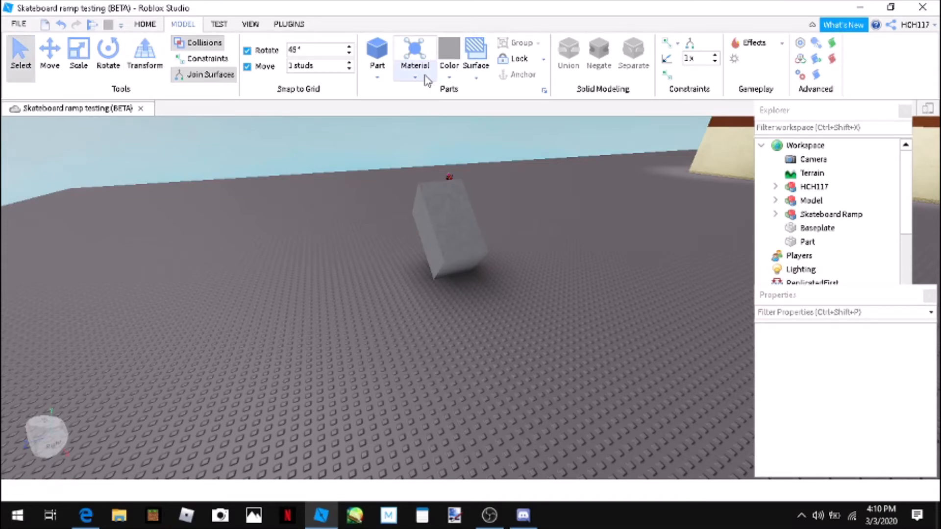
click(415, 76)
click(417, 73)
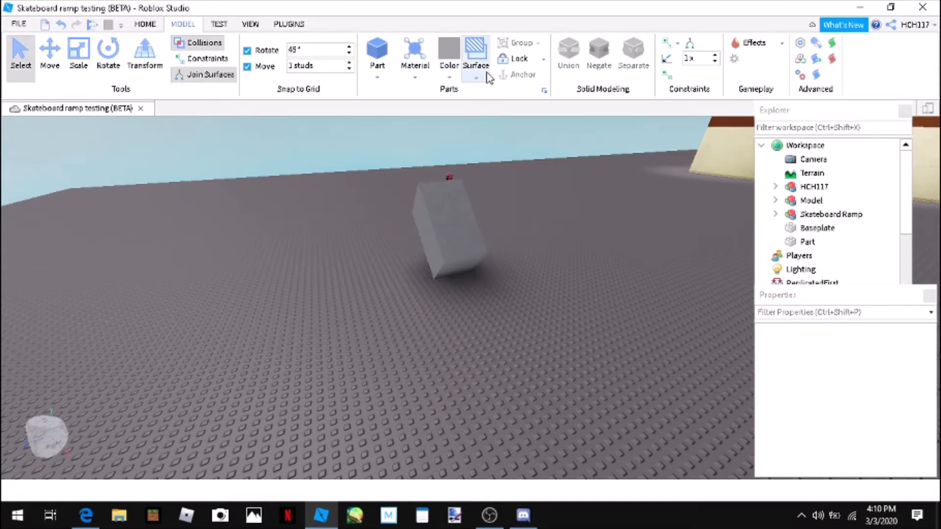
click(445, 210)
click(483, 75)
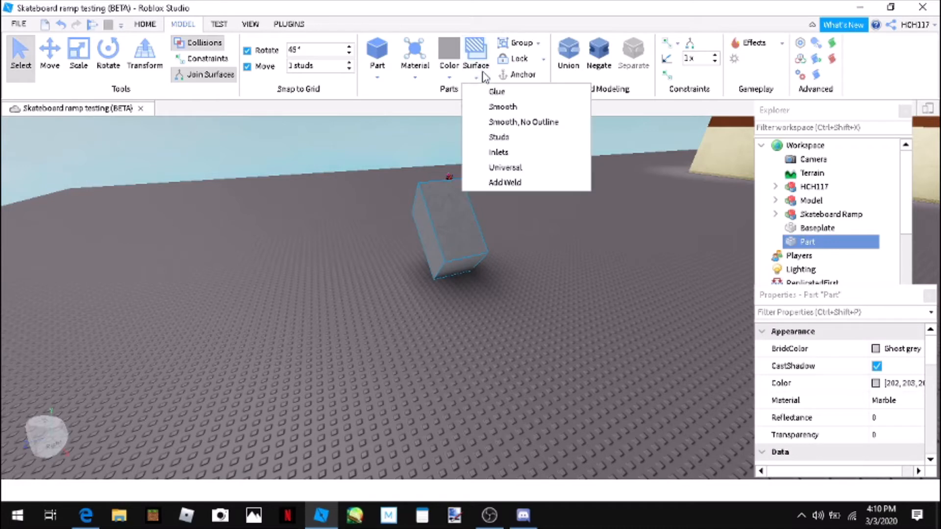
click(504, 108)
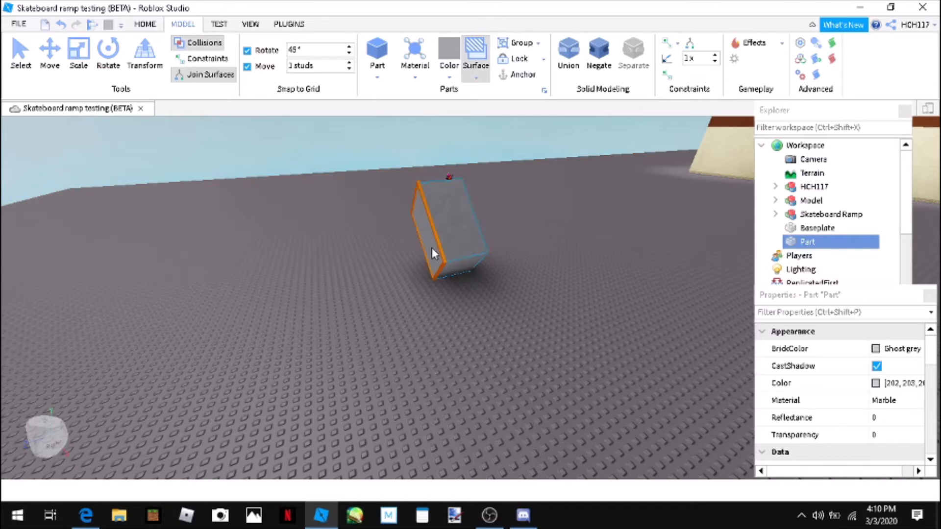
click(21, 55)
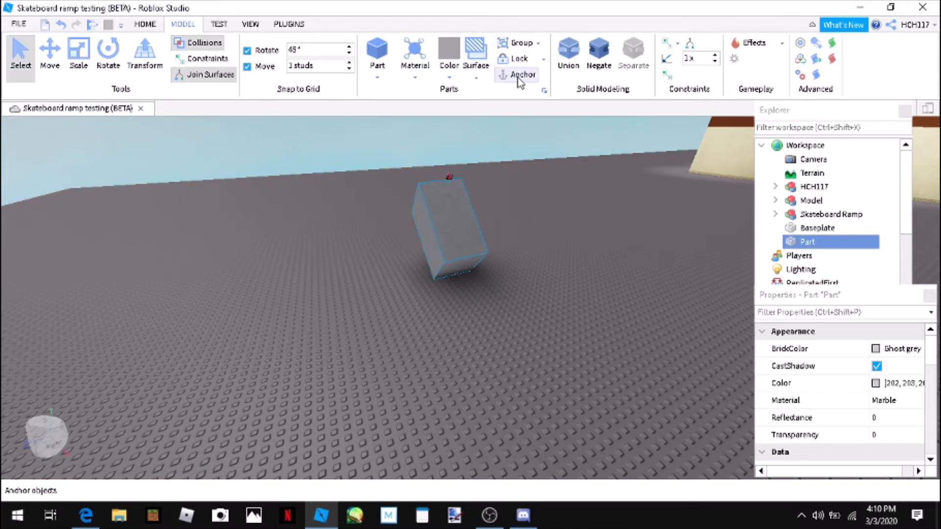
Step: Anchor the tilted marble block
click(571, 210)
click(465, 214)
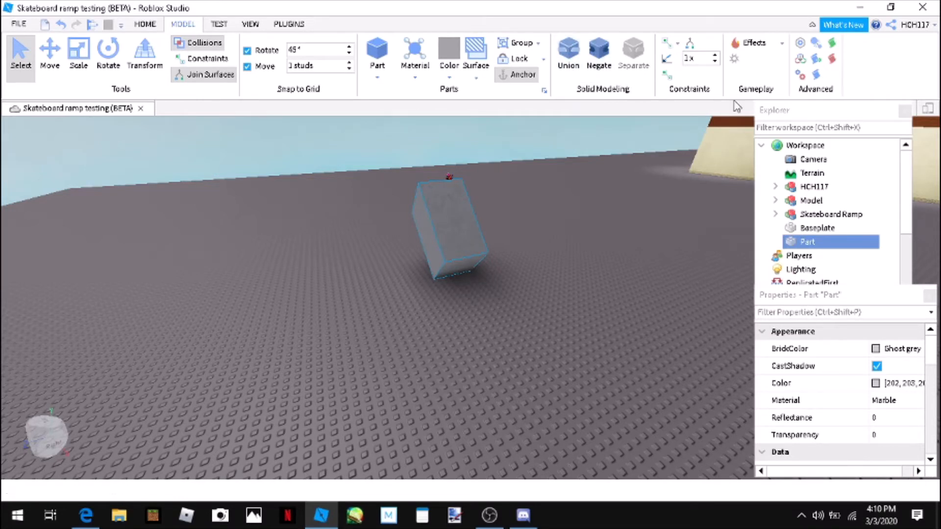
Step: Show the list of gameplay effects and insert a spawn location on the baseplate
click(782, 45)
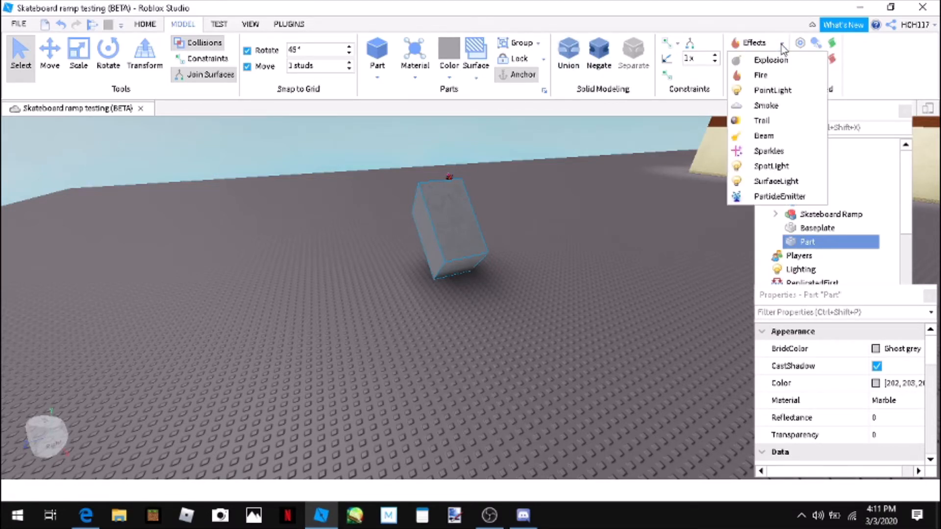
click(783, 49)
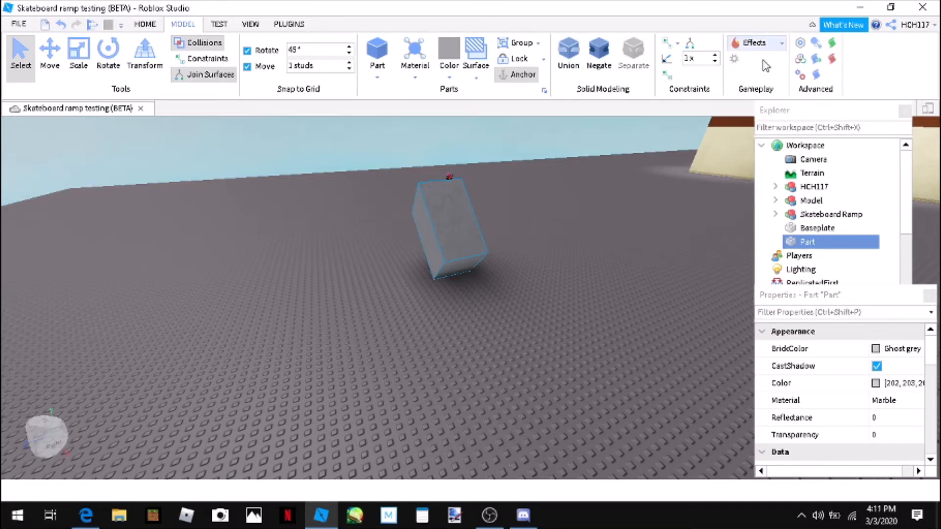
click(733, 59)
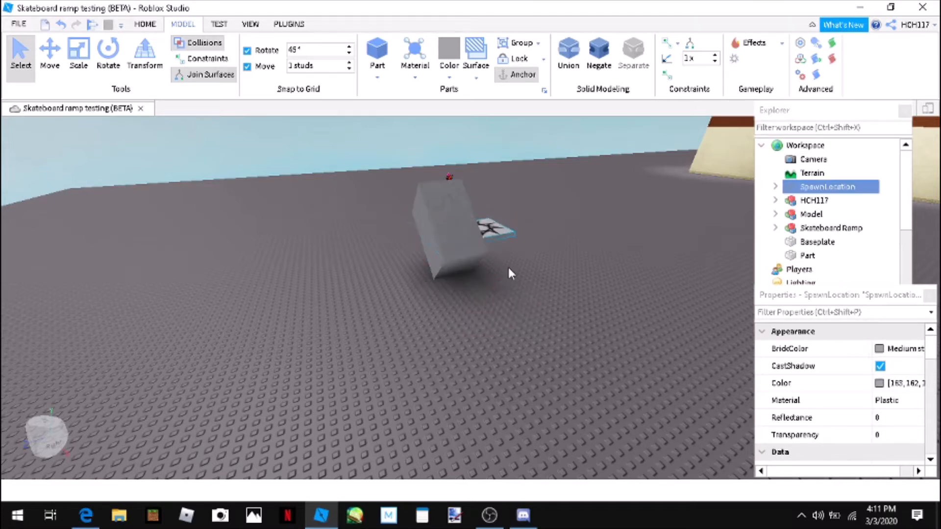
Step: Move the spawn location onto the open baseplate in front of the tilted block and delete it
drag(508, 266, 520, 313)
right_click(520, 311)
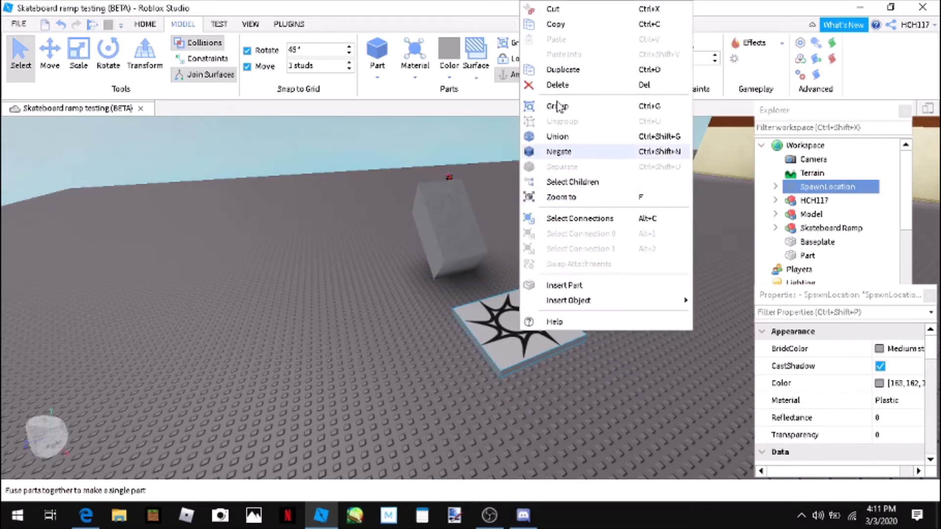
click(568, 88)
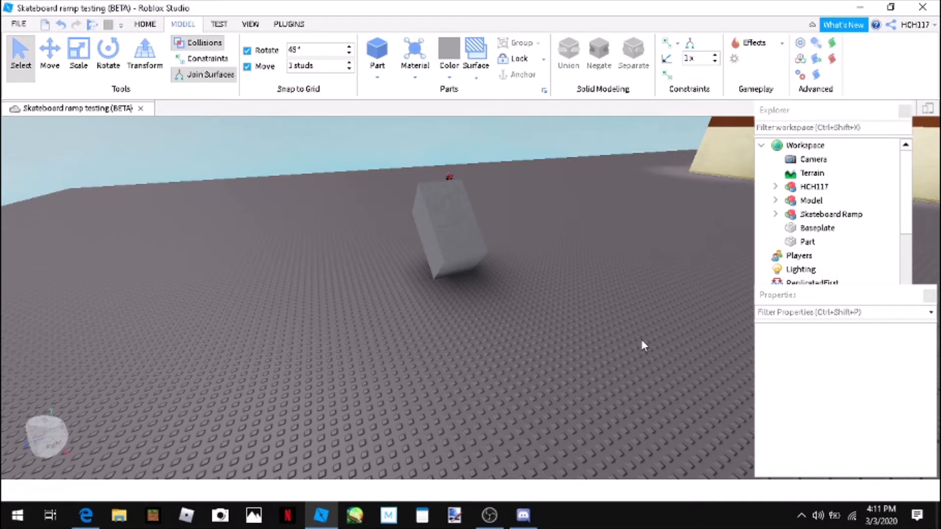
right_drag(569, 343, 569, 343)
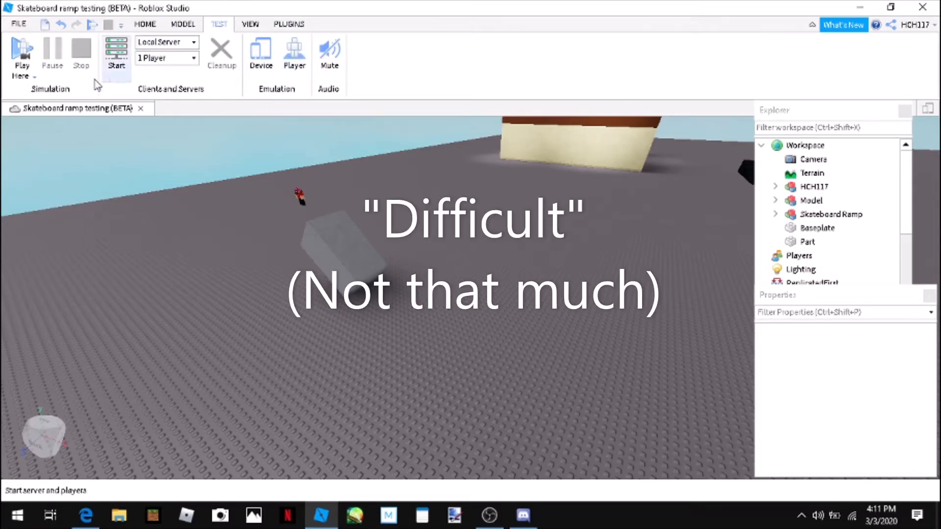
Step: Start a local server test with 1 player and clean up the session
click(27, 67)
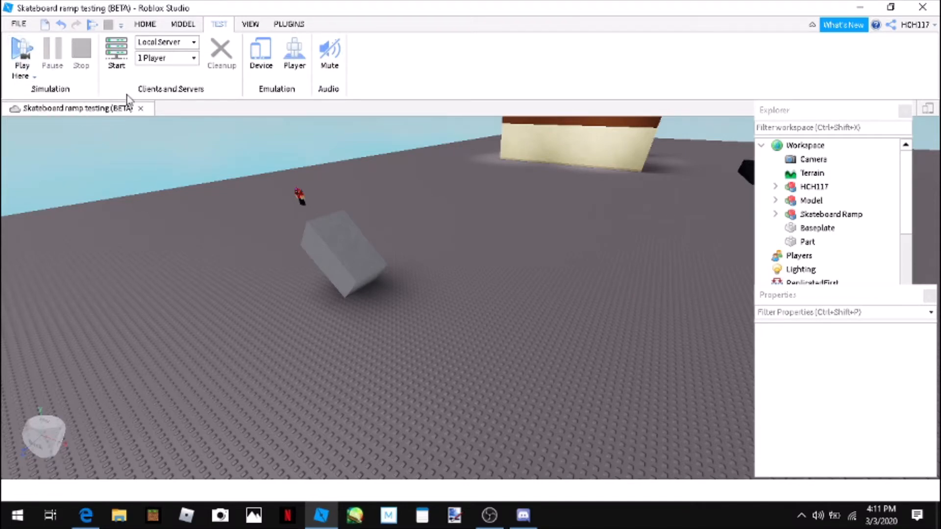
click(120, 69)
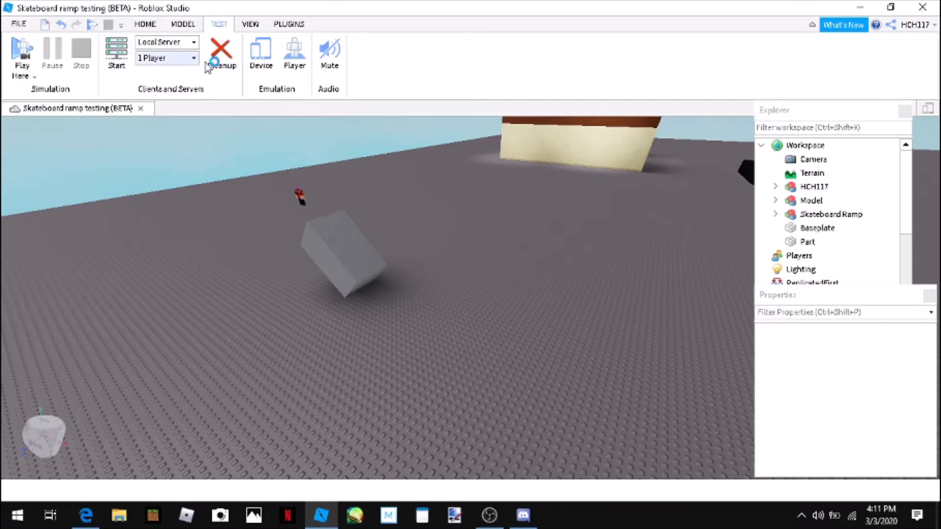
click(232, 67)
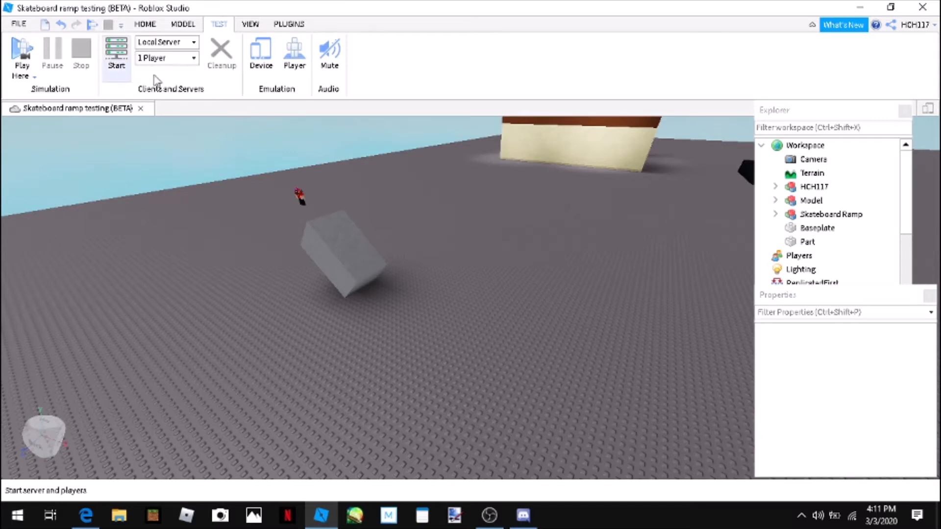
Step: Check the player-count and server-type options for testing, then show and close the Player Emulator
click(194, 58)
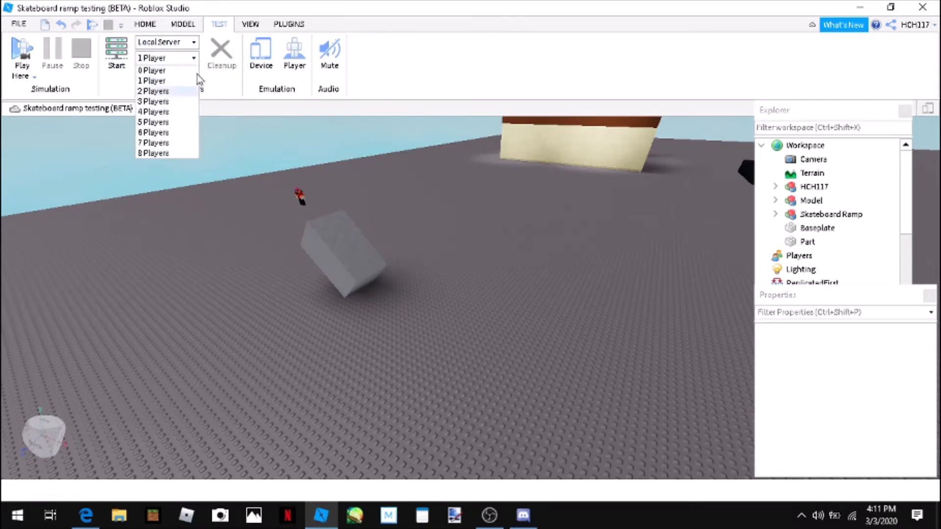
click(195, 58)
click(195, 42)
click(195, 44)
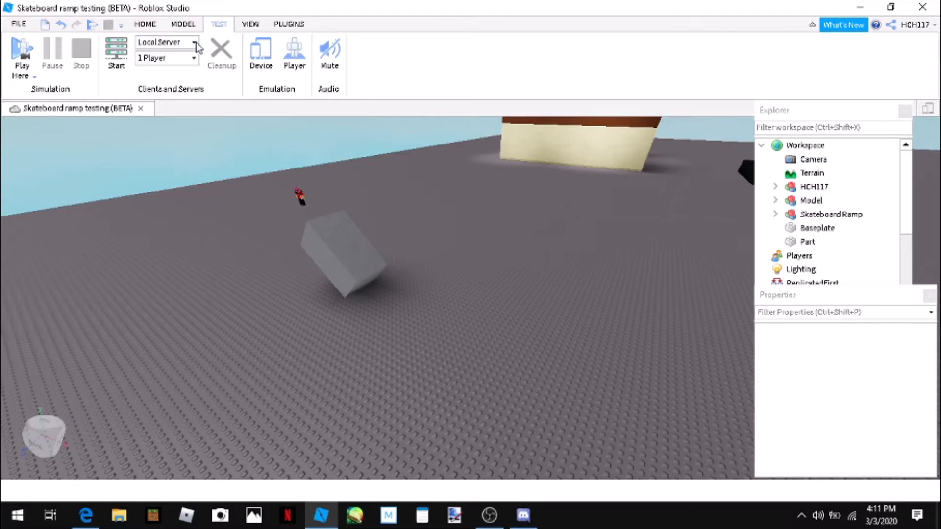
click(294, 63)
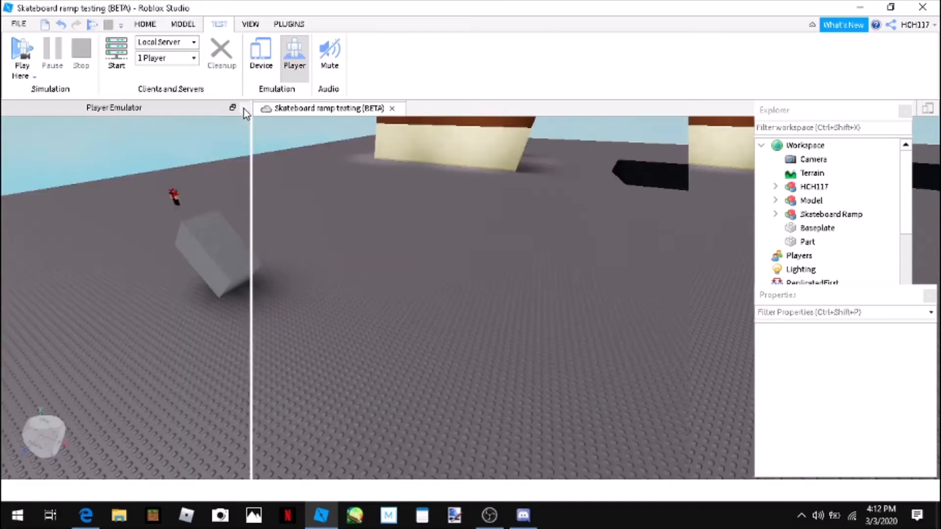
click(244, 108)
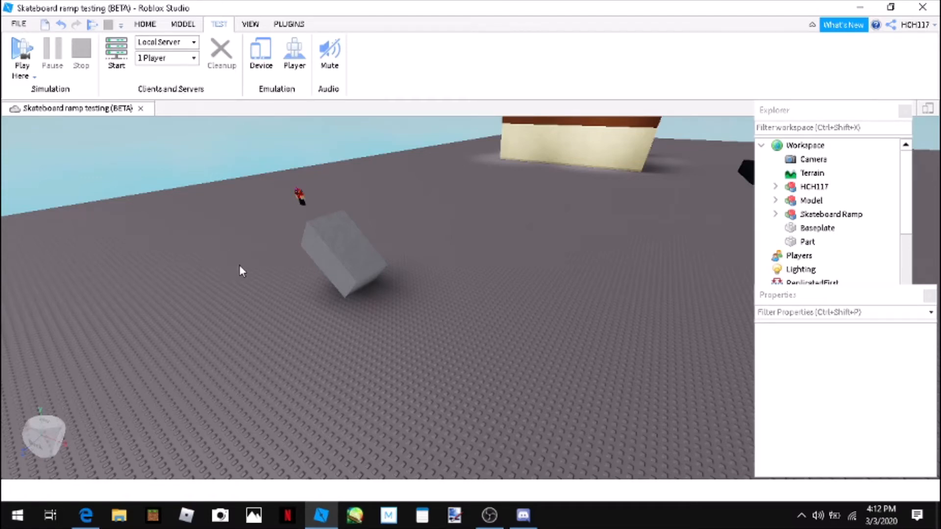
Step: Look through the place's objects and services in the Explorer, from Workspace down to Chat
click(250, 24)
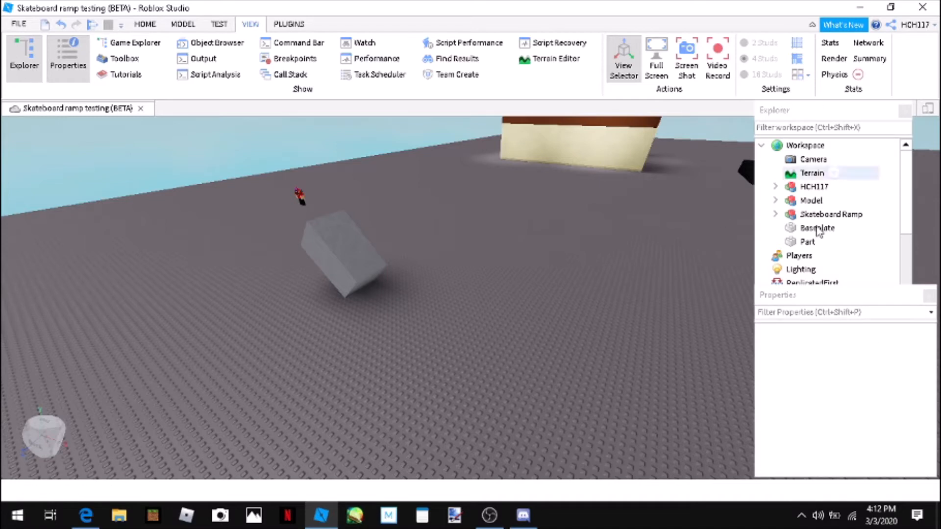
scroll(817, 190, down, 3)
scroll(815, 186, up, 3)
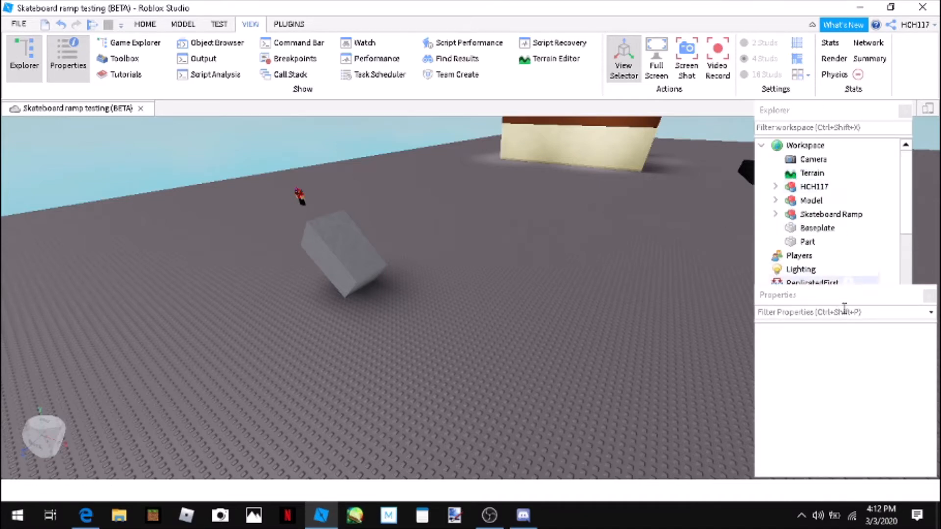
scroll(815, 176, down, 2)
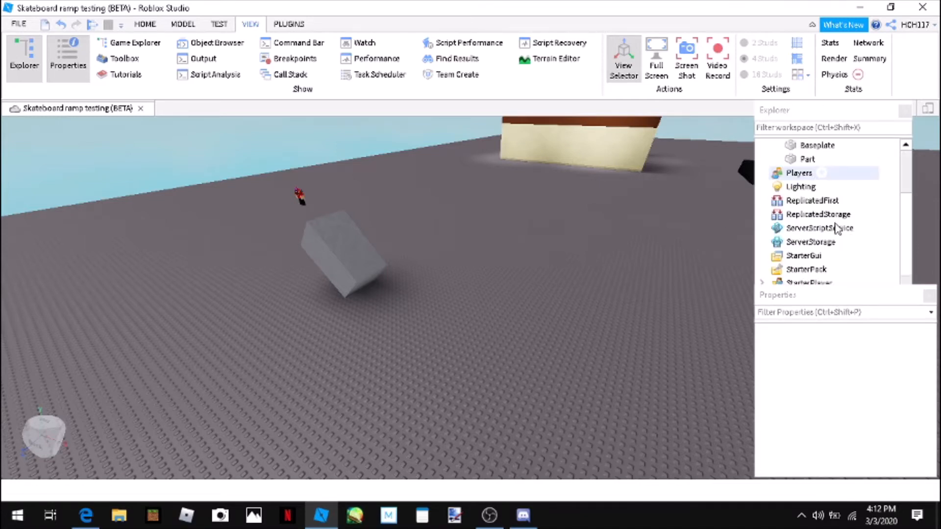
scroll(805, 233, down, 2)
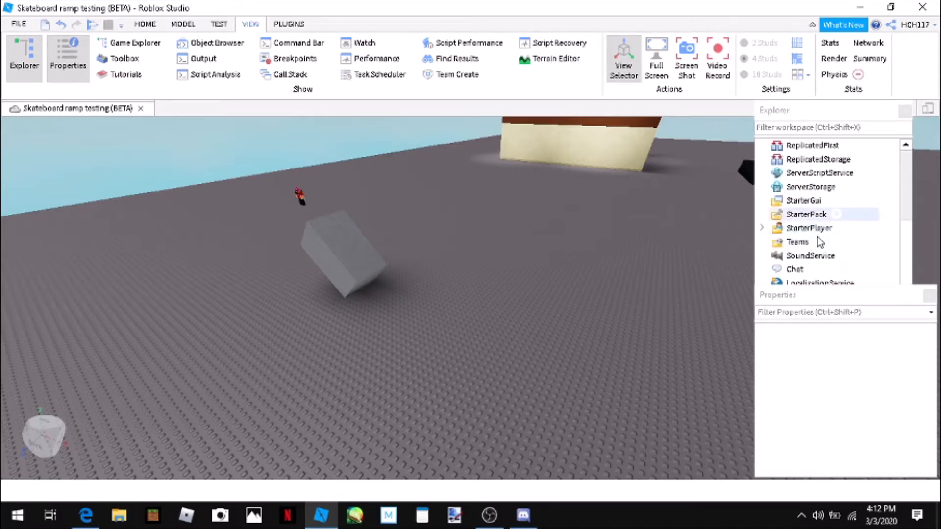
scroll(804, 272, up, 5)
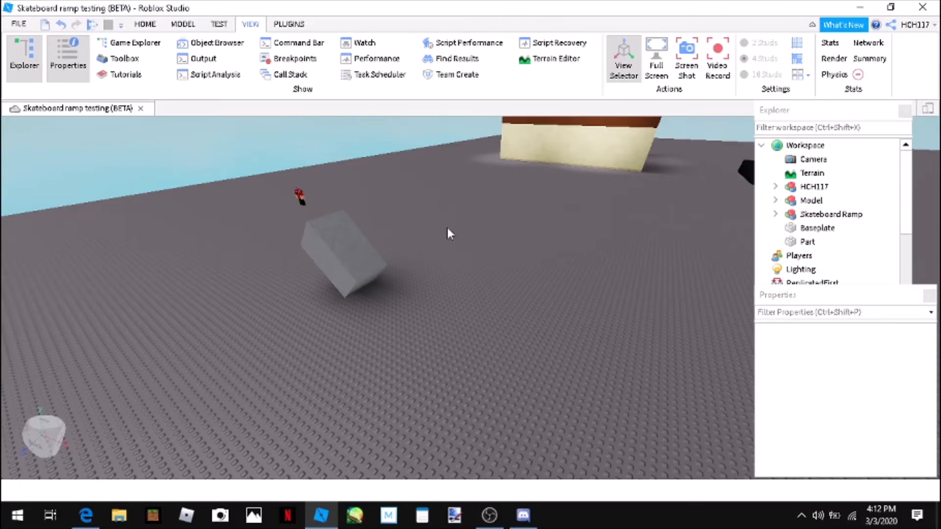
right_drag(546, 320, 519, 337)
scroll(518, 333, down, 5)
scroll(519, 334, up, 4)
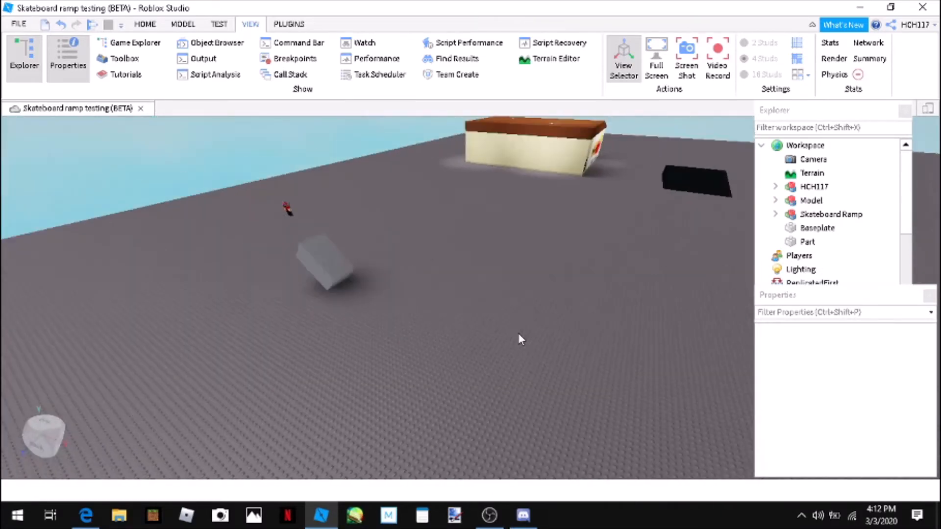
Step: Show and hide the Game Explorer and the Tutorials window
click(142, 45)
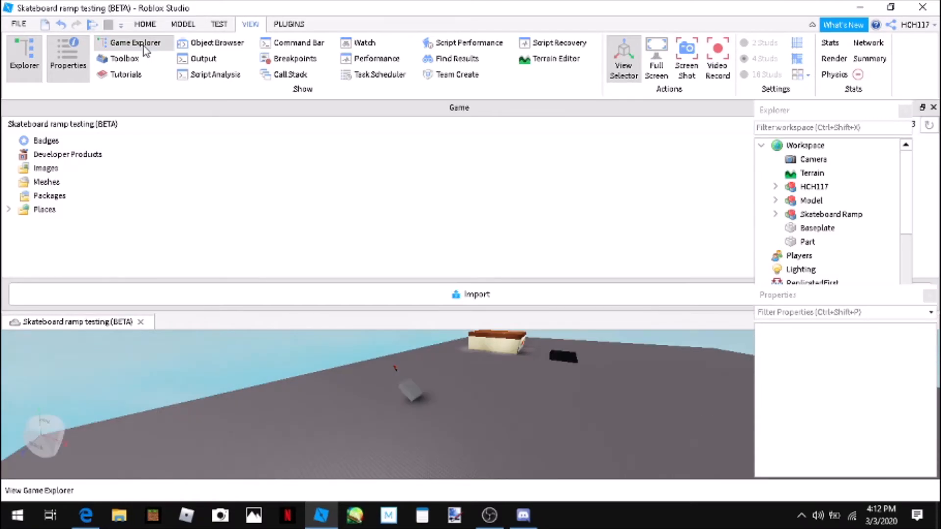
click(143, 45)
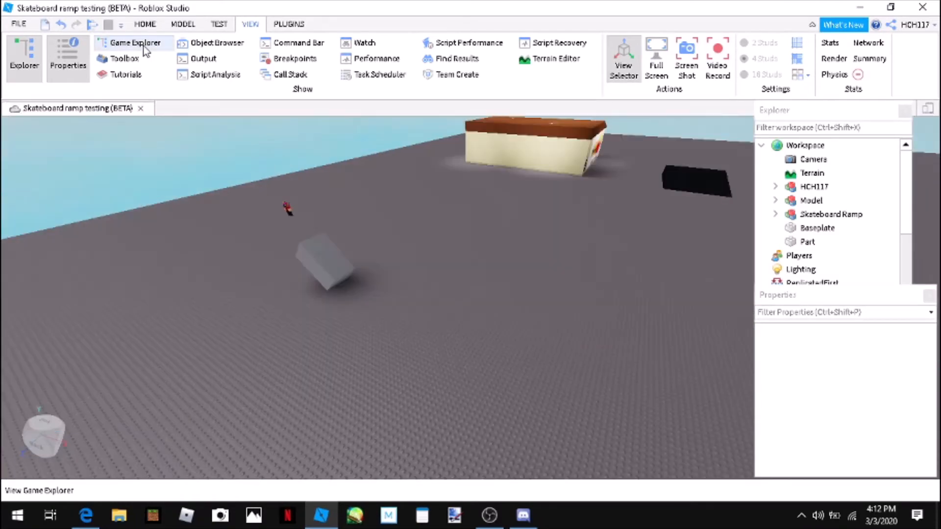
click(126, 75)
click(129, 76)
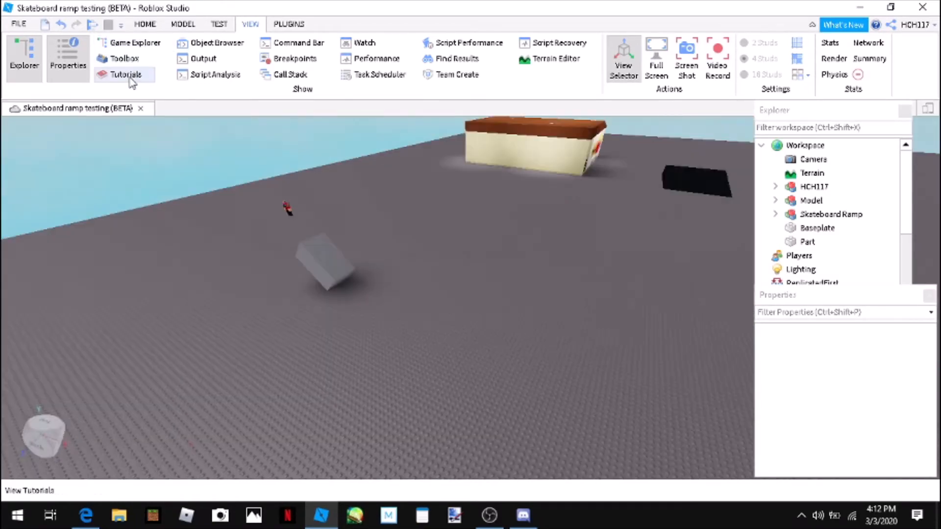
Step: Show and hide the Object Browser, the Output feed and the Script Analysis window in turn
click(210, 44)
click(210, 44)
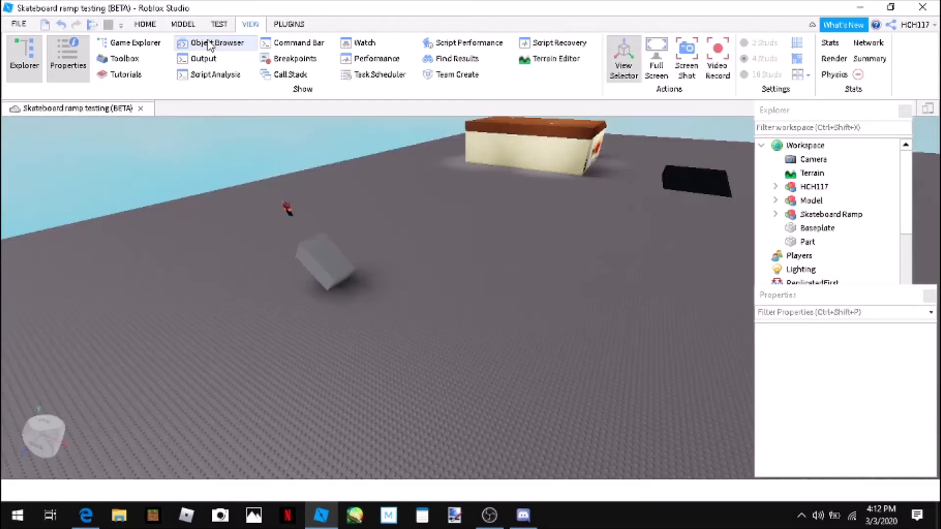
click(206, 60)
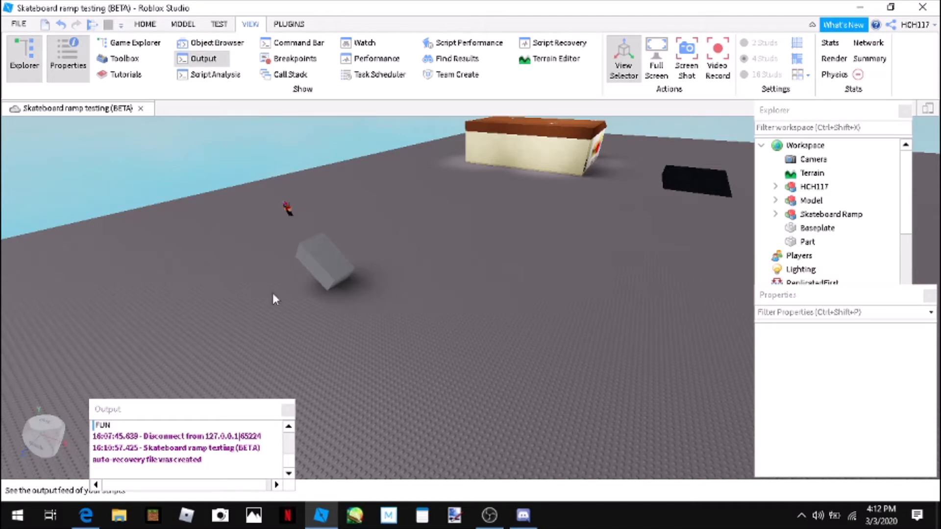
click(193, 60)
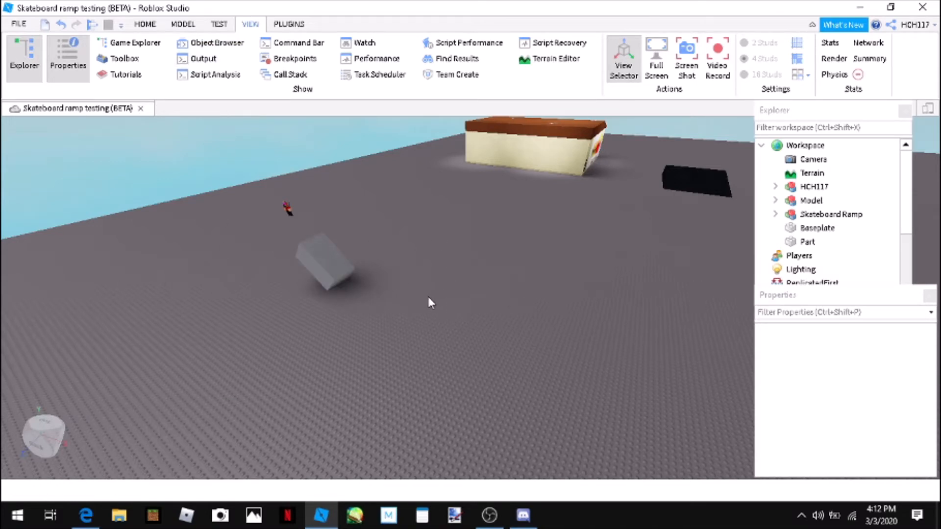
click(208, 74)
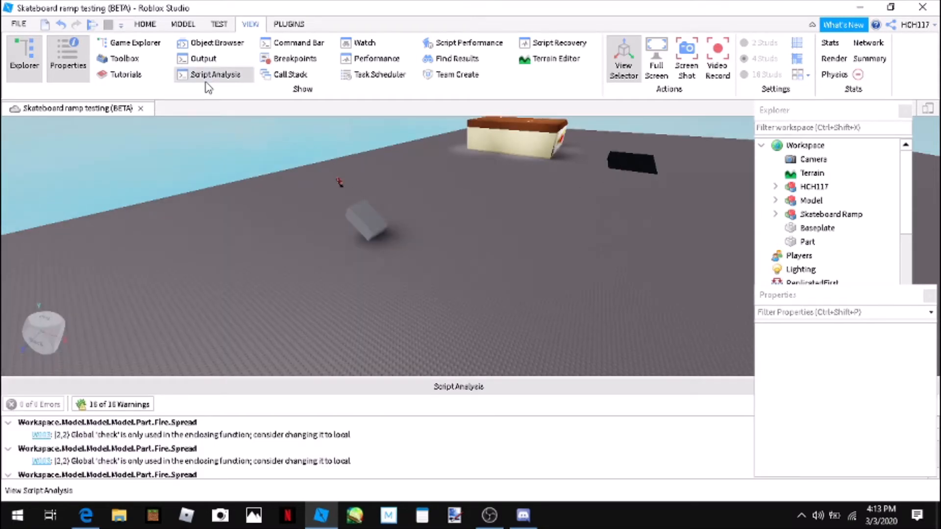
click(210, 77)
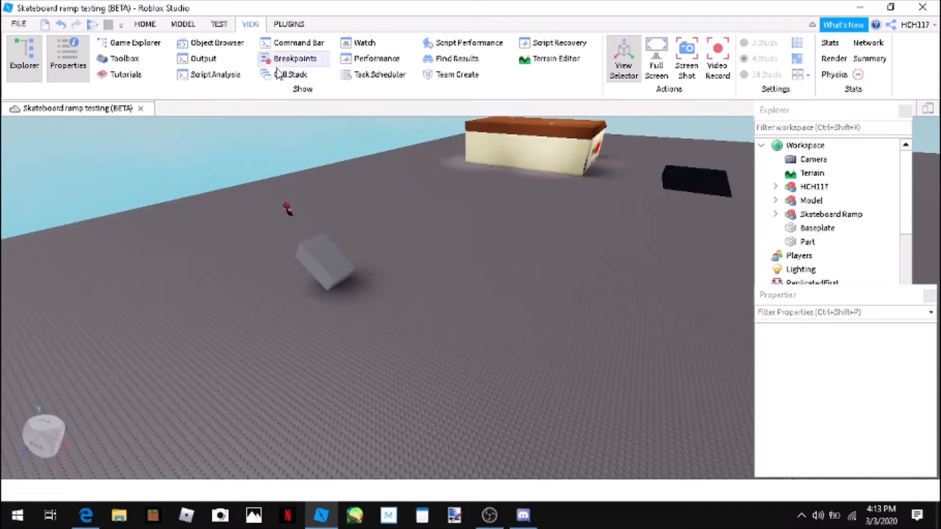
Step: Show and hide the Command Bar, Breakpoints and Call Stack windows in turn
click(300, 45)
click(300, 45)
click(290, 60)
click(289, 60)
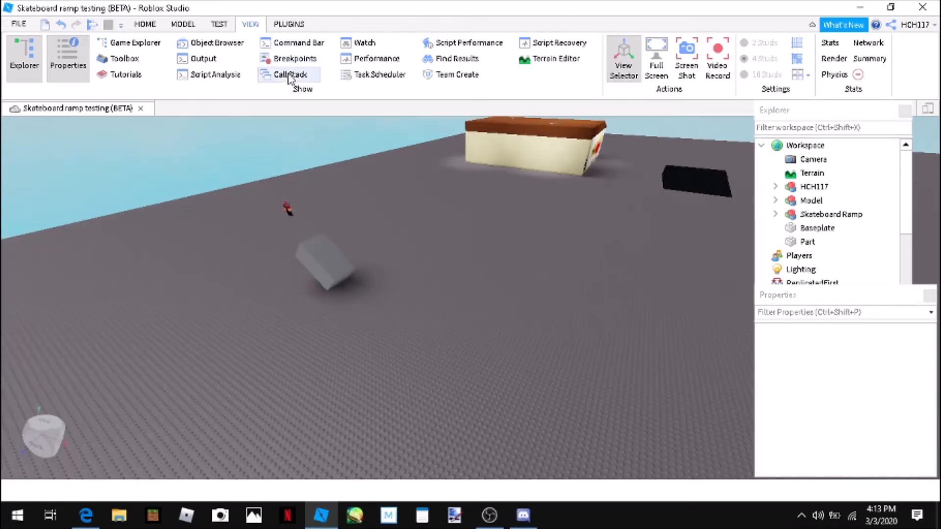
click(289, 75)
click(289, 76)
Step: Show and hide the Watch, Performance and Task Scheduler windows in turn
click(361, 43)
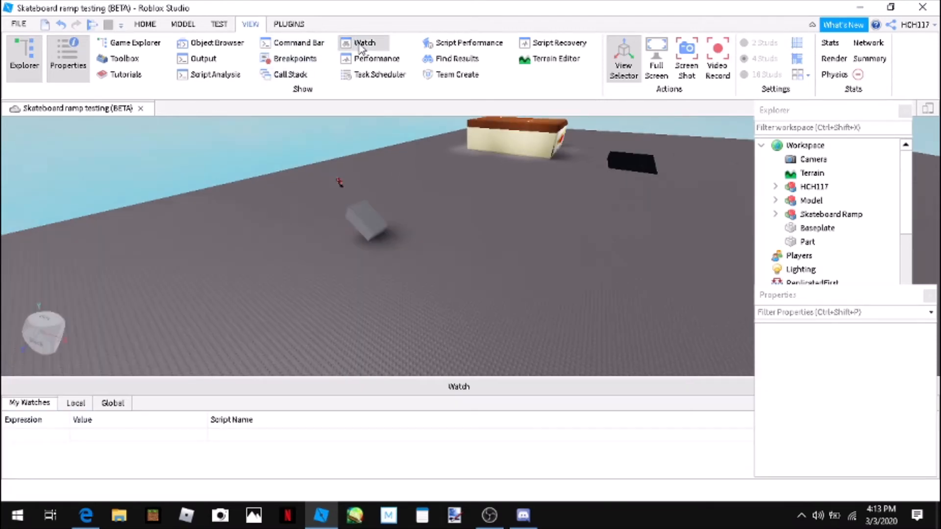
click(361, 43)
click(368, 60)
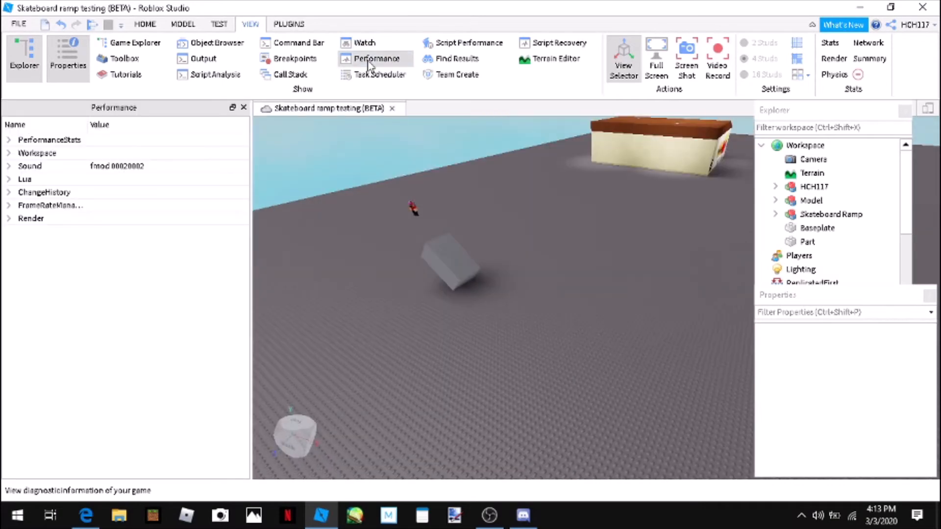
click(368, 60)
click(373, 77)
click(373, 78)
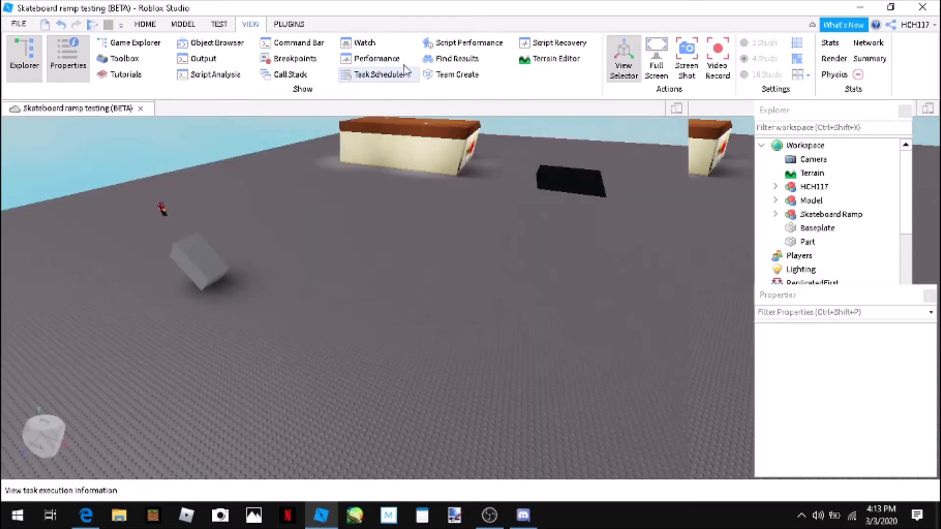
Step: Show and hide the Script Performance and Find Results windows
click(452, 46)
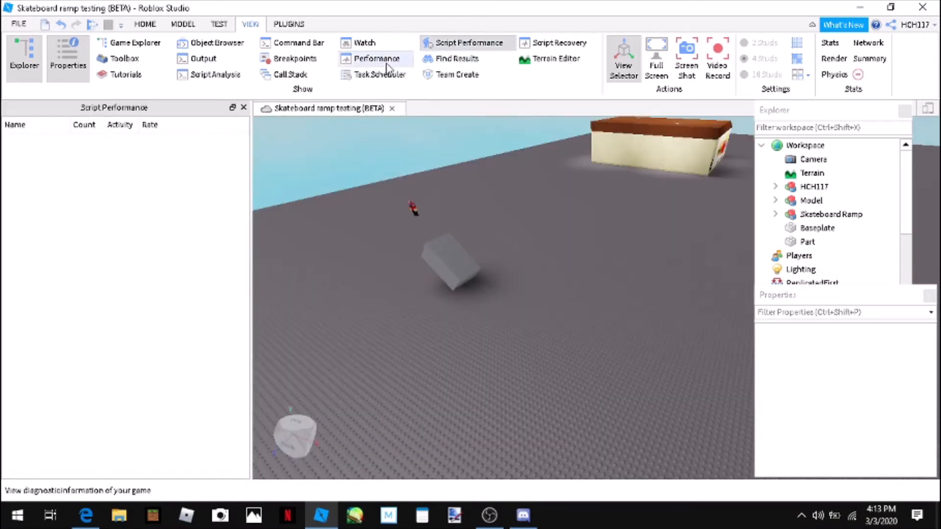
click(472, 43)
click(461, 63)
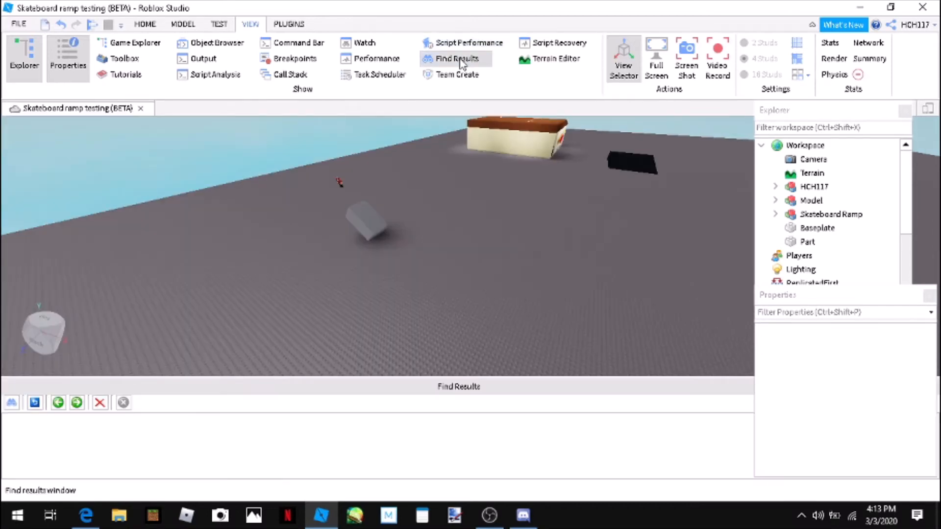
click(456, 62)
Step: Show the Team Create window for editing the place with friends and close it without turning the feature on
click(461, 81)
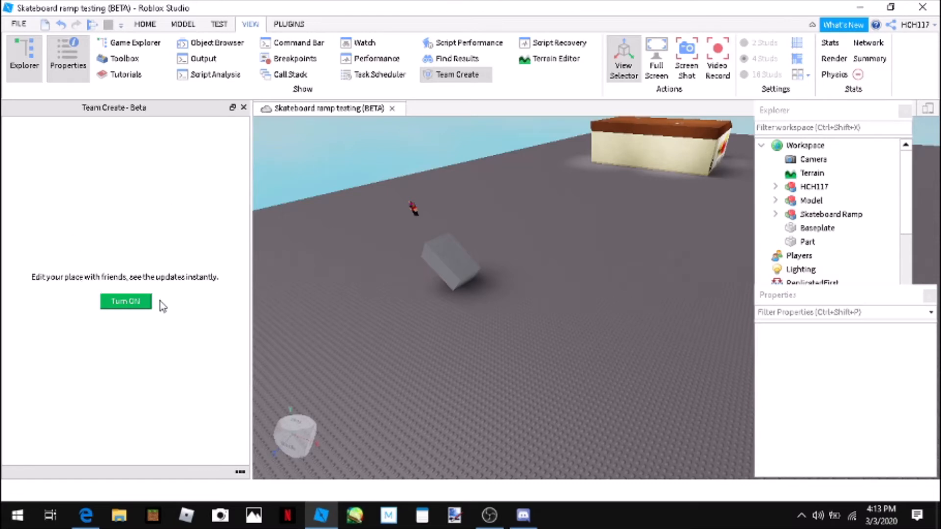
click(458, 76)
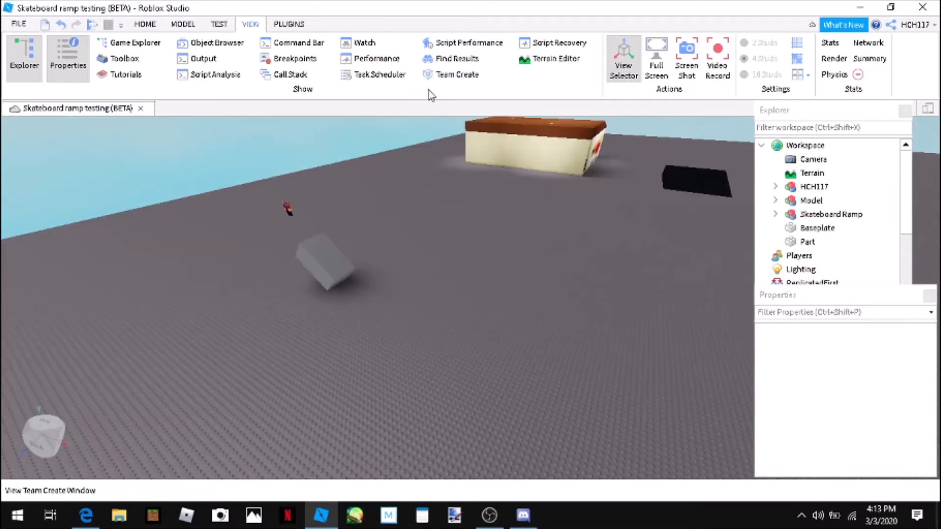
click(448, 78)
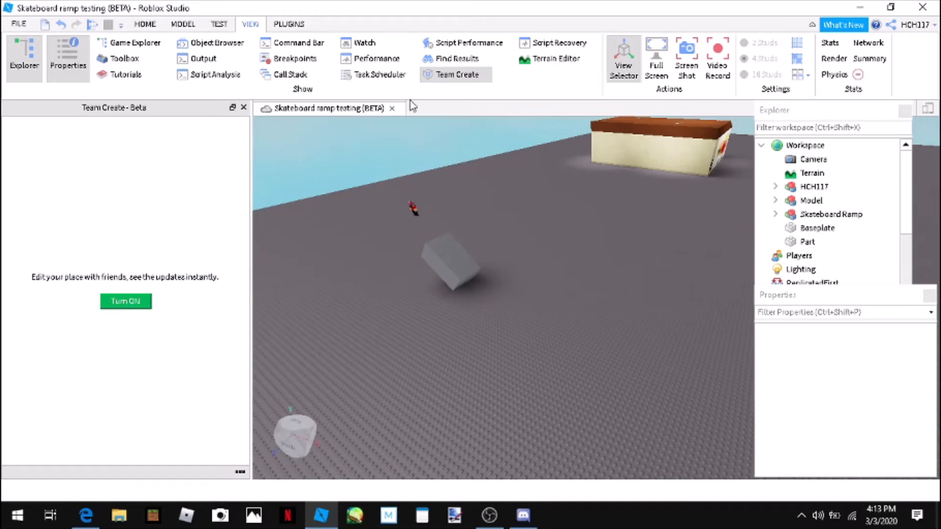
click(462, 79)
right_drag(425, 338, 423, 340)
scroll(422, 340, down, 5)
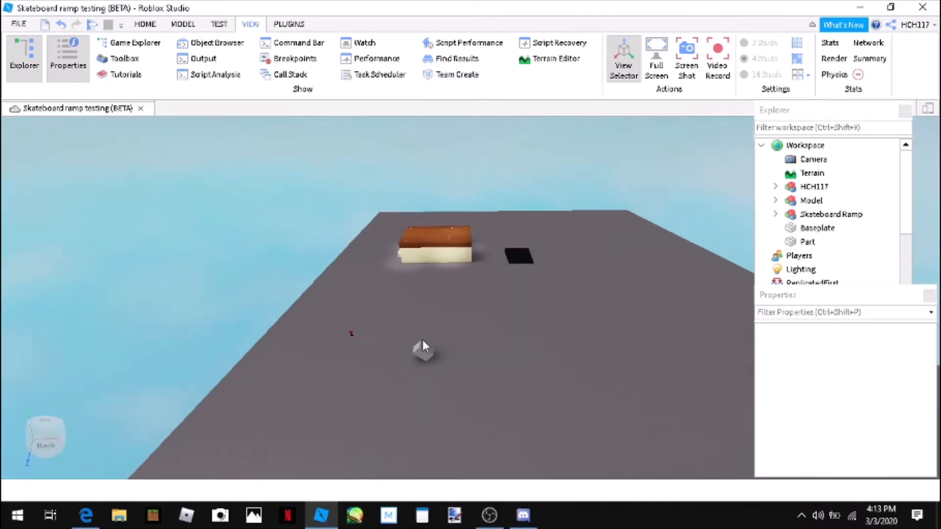
scroll(426, 337, up, 5)
scroll(425, 337, down, 4)
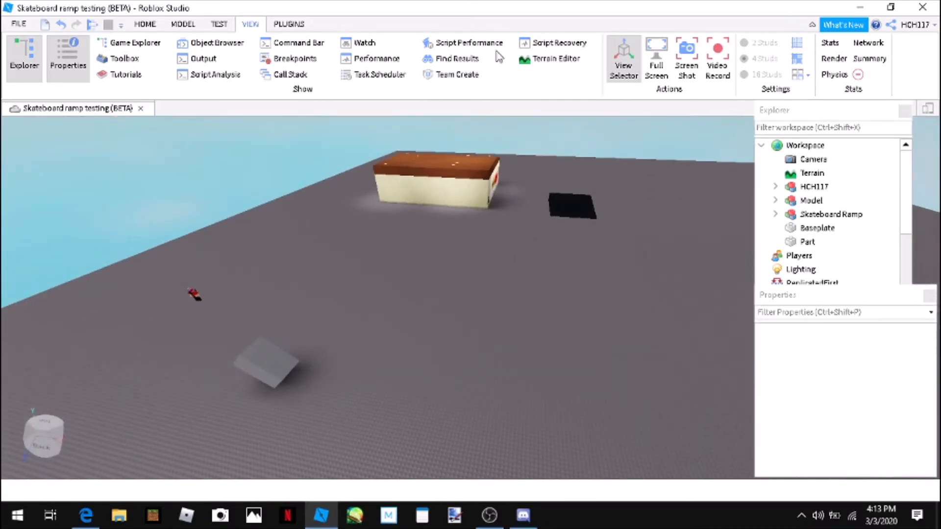
Step: Show and hide the Script Recovery and Terrain Editor windows in turn
click(558, 44)
click(557, 44)
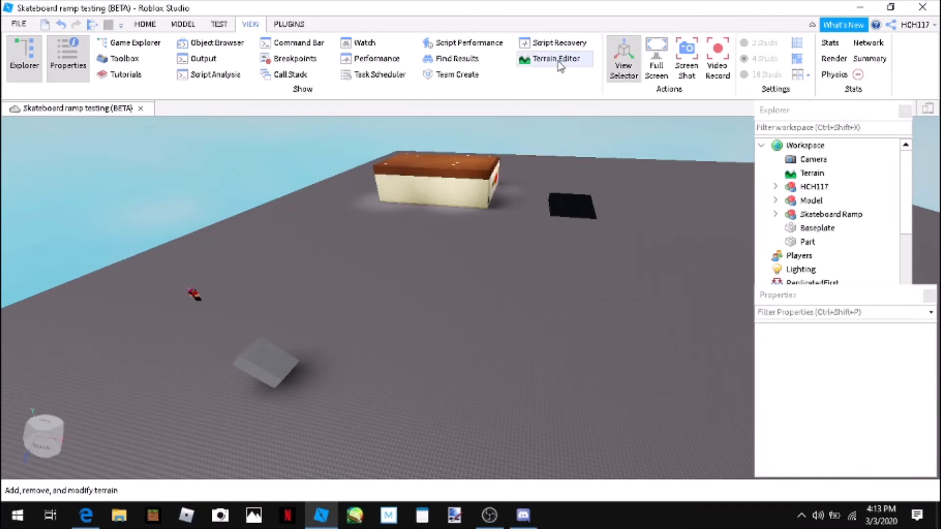
click(557, 59)
click(558, 62)
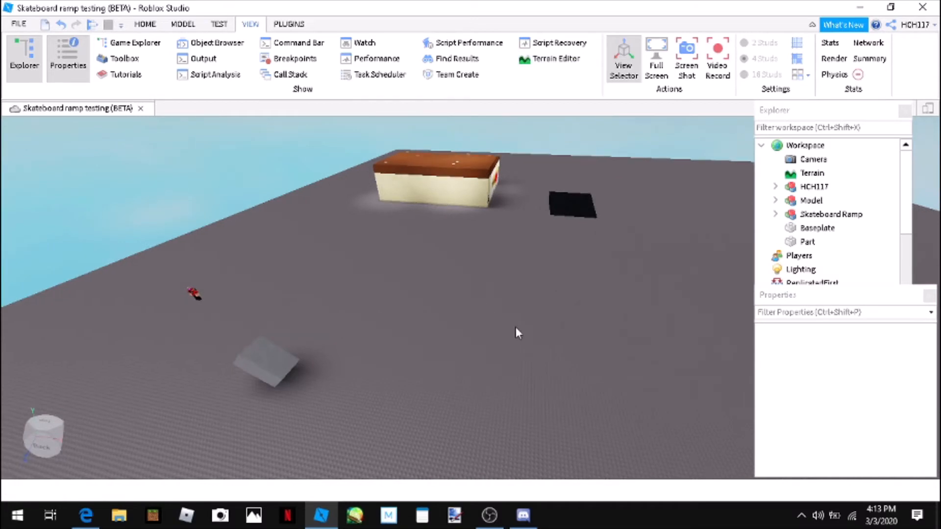
right_drag(516, 328, 479, 295)
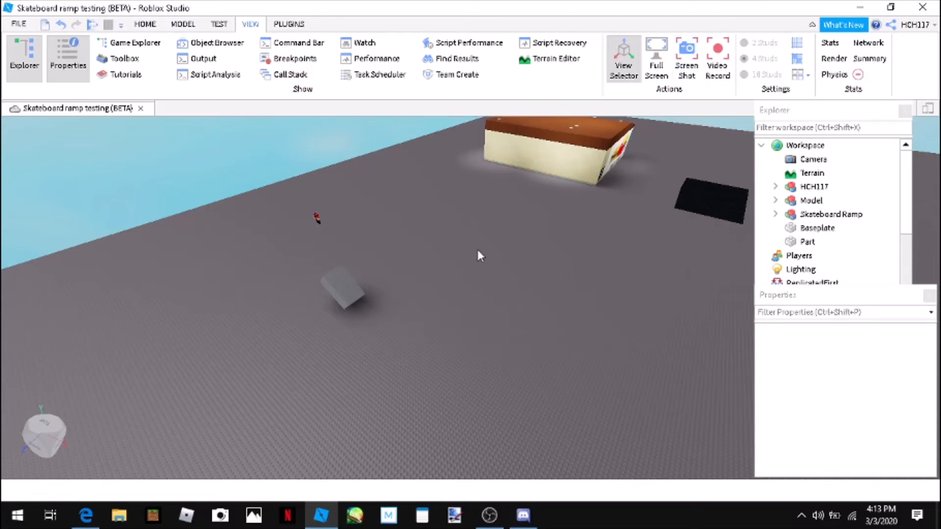
scroll(458, 290, down, 5)
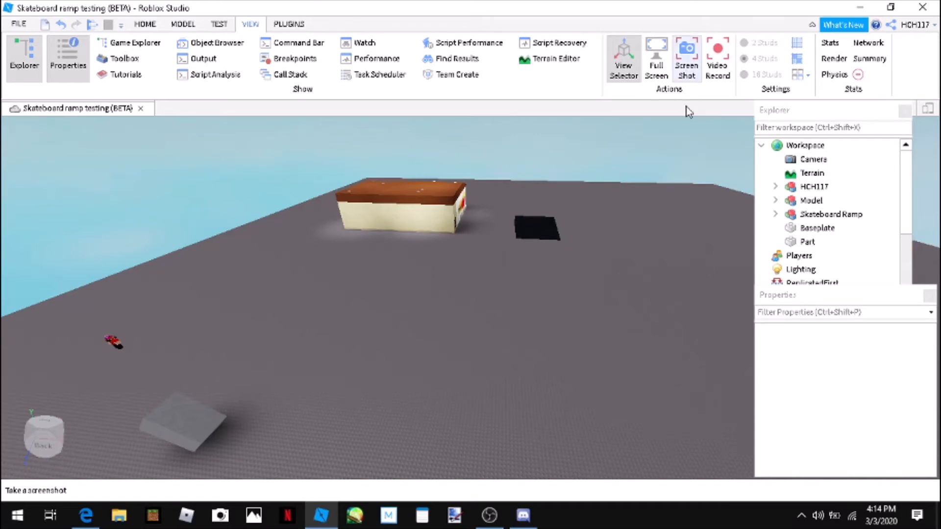
drag(55, 436, 5, 465)
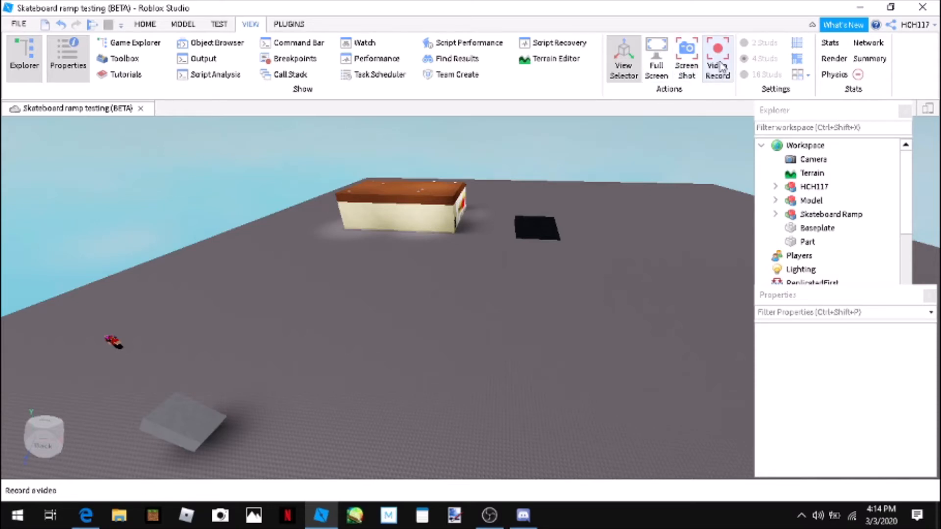
key(s)
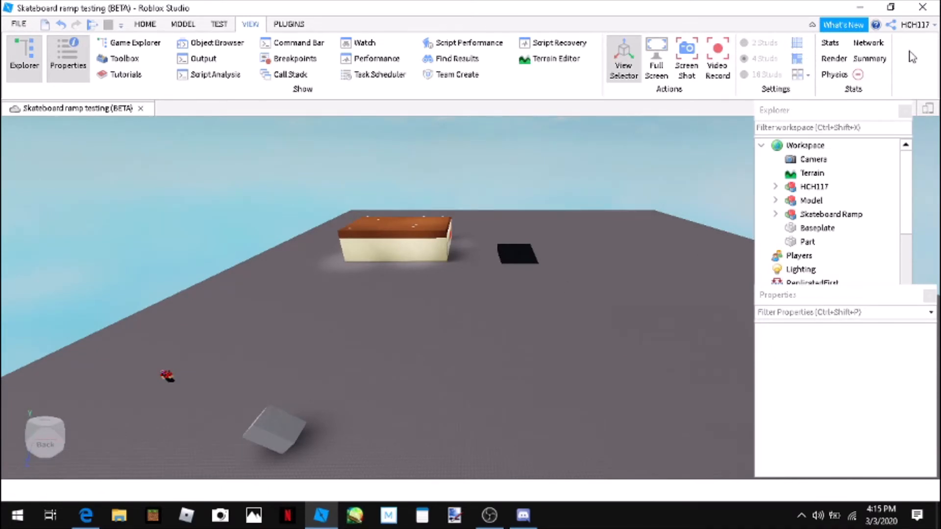
Step: Show and hide the general Stats overlay in the viewport twice
click(831, 44)
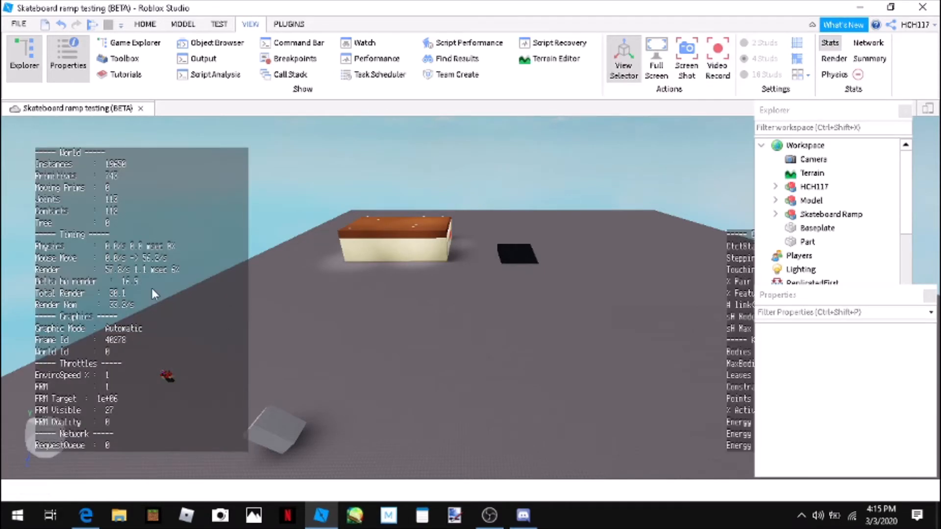
scroll(152, 288, down, 1)
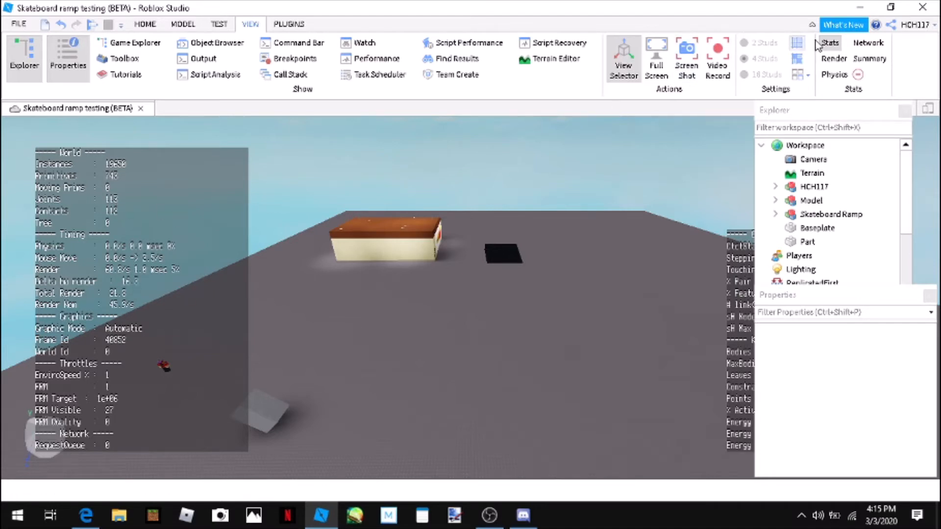
click(832, 44)
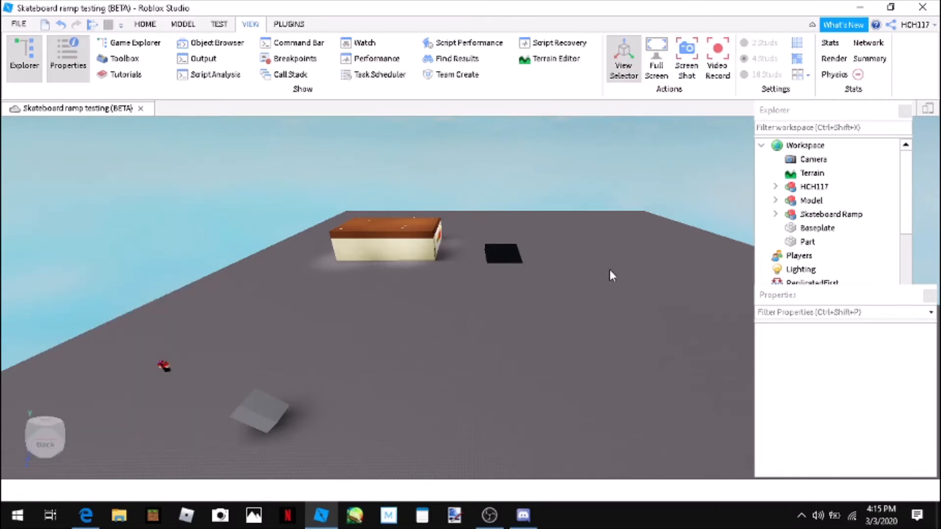
click(833, 45)
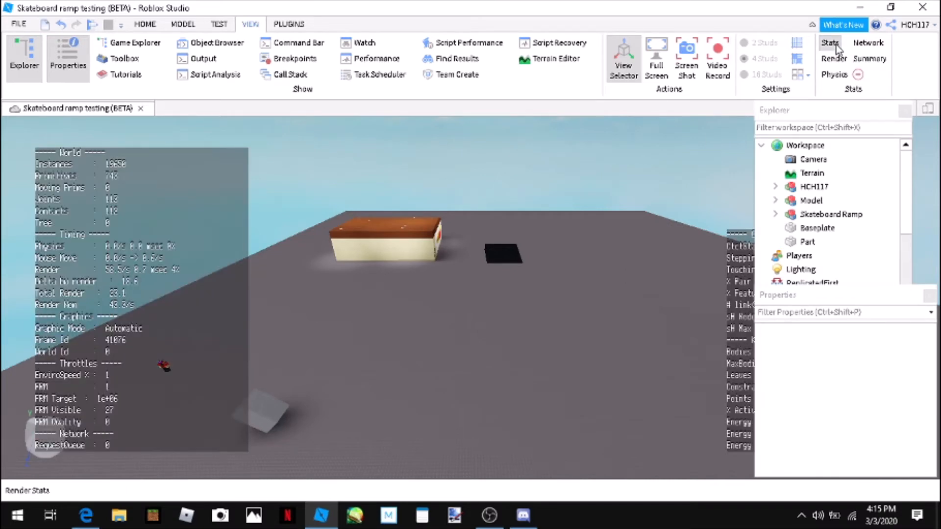
click(838, 47)
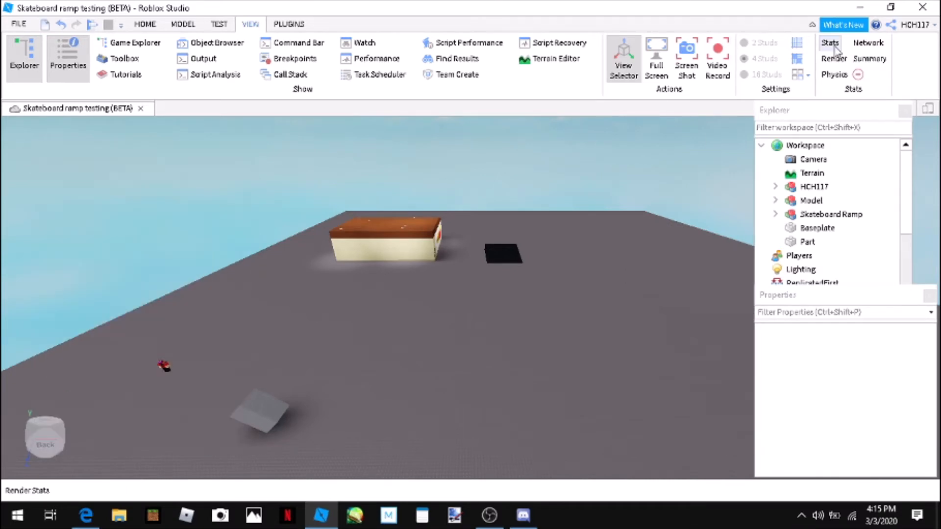
right_click(837, 48)
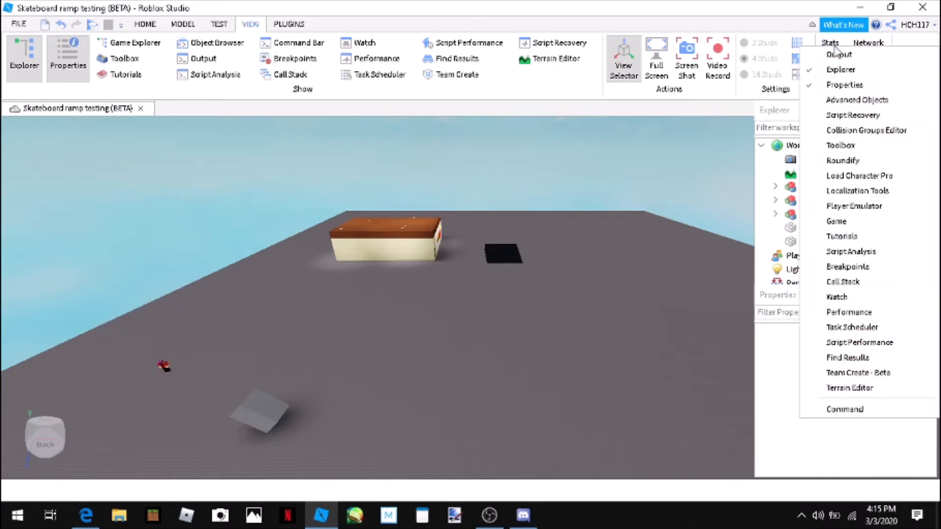
Step: Show and hide the Network, Render, Summary and Physics statistics in turn
click(871, 44)
click(870, 45)
click(870, 46)
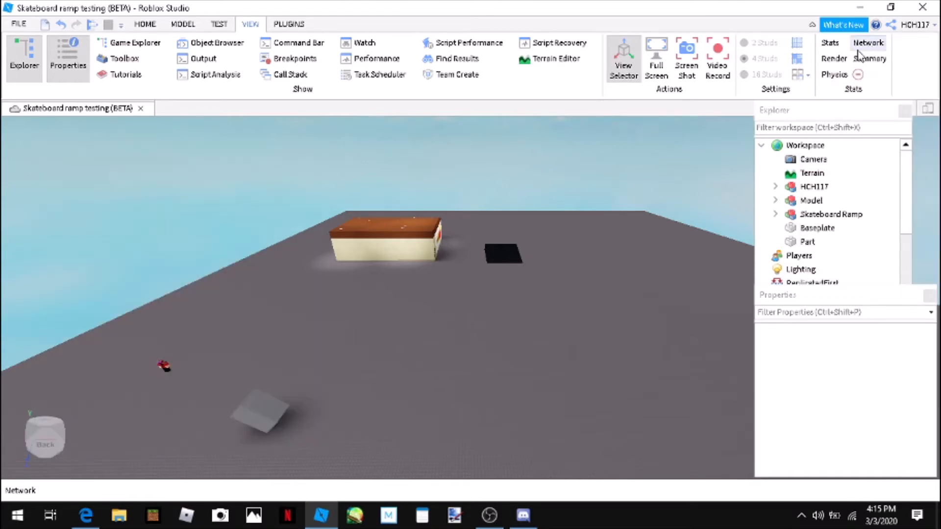
click(836, 59)
click(839, 63)
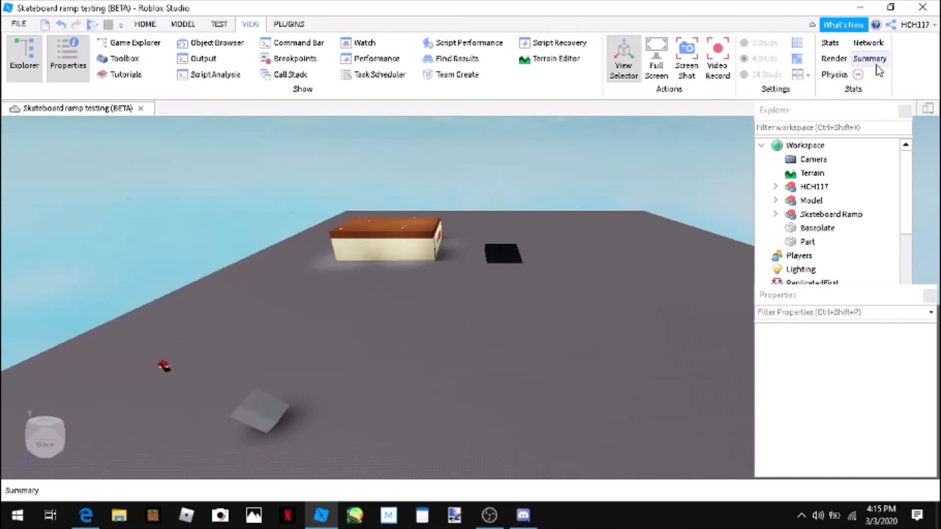
click(877, 65)
click(876, 64)
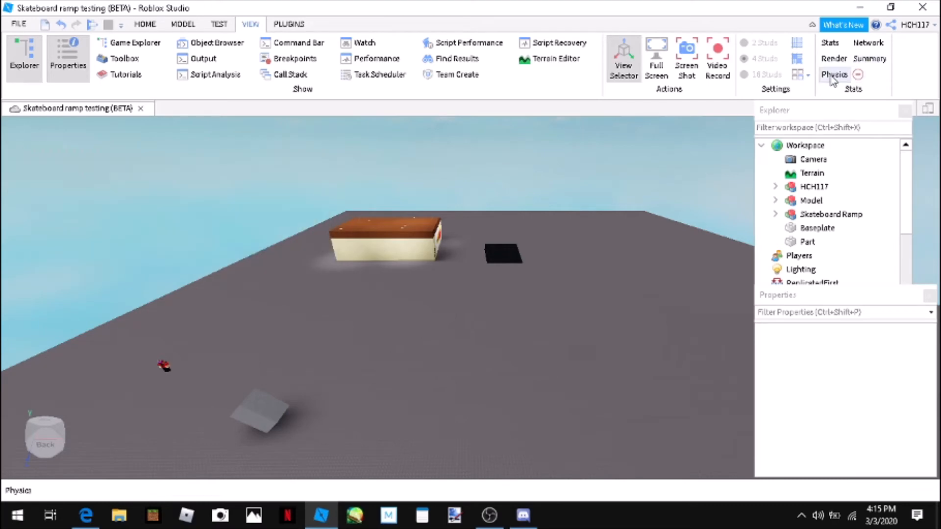
click(833, 76)
click(833, 76)
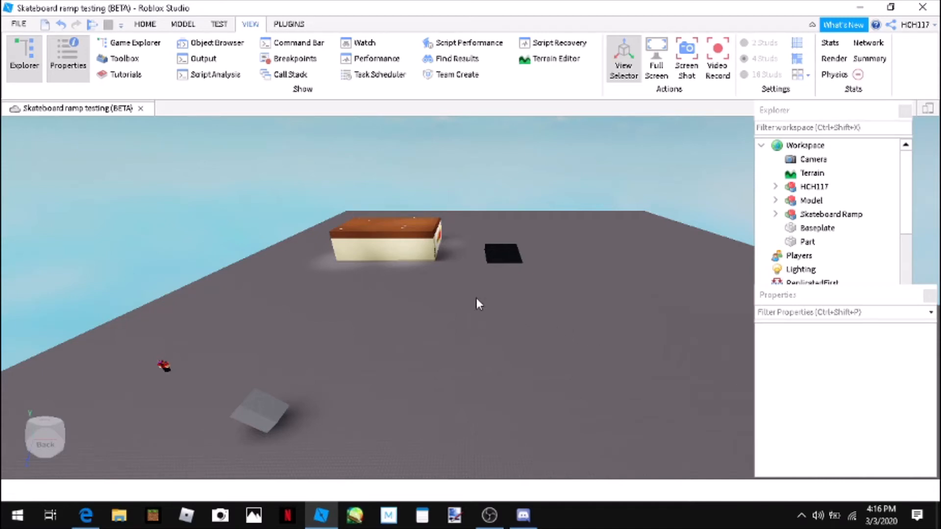
Step: Select the tilted grey block, try the Fabric material on it and set its material to WoodPlanks
key(w)
right_drag(524, 358, 531, 342)
key(d)
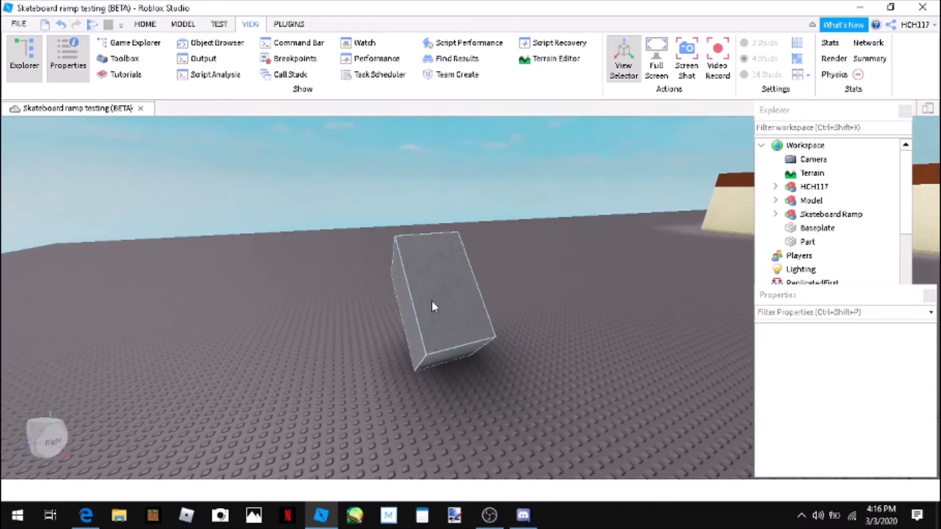
click(457, 311)
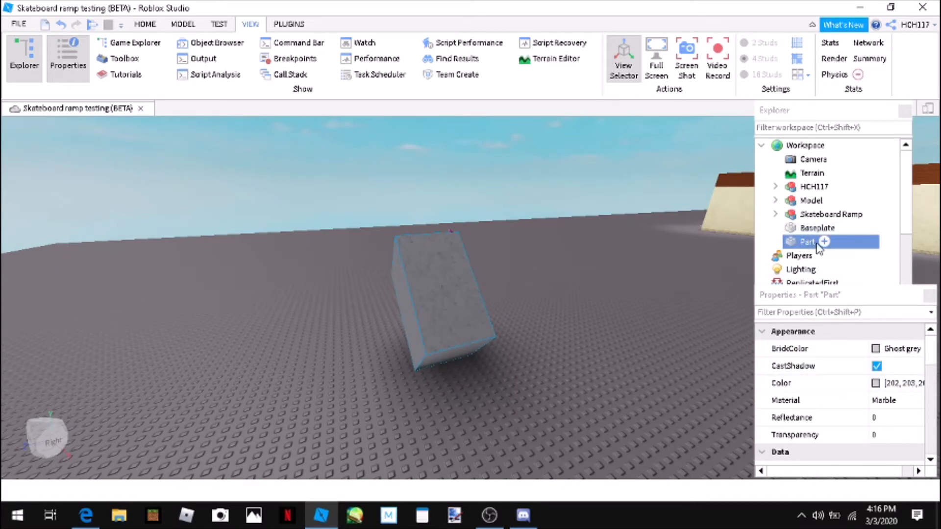
click(902, 402)
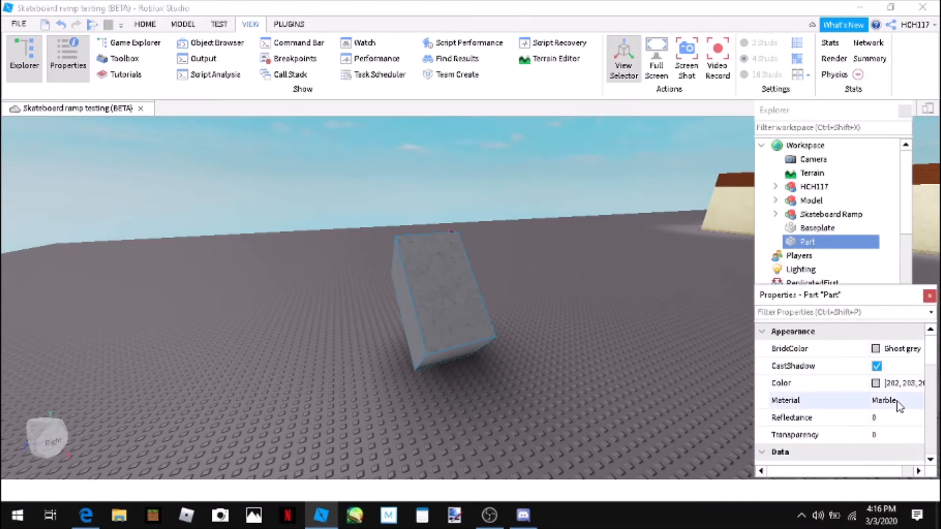
click(918, 401)
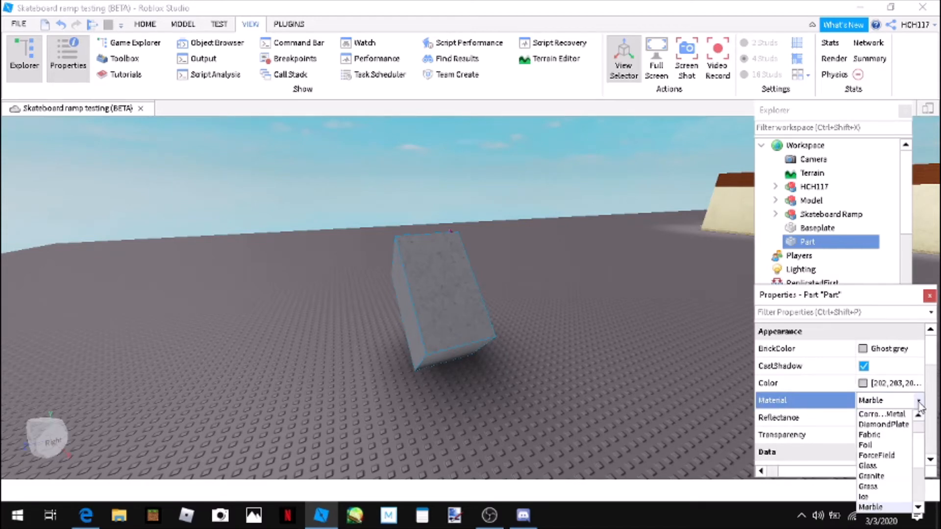
click(876, 438)
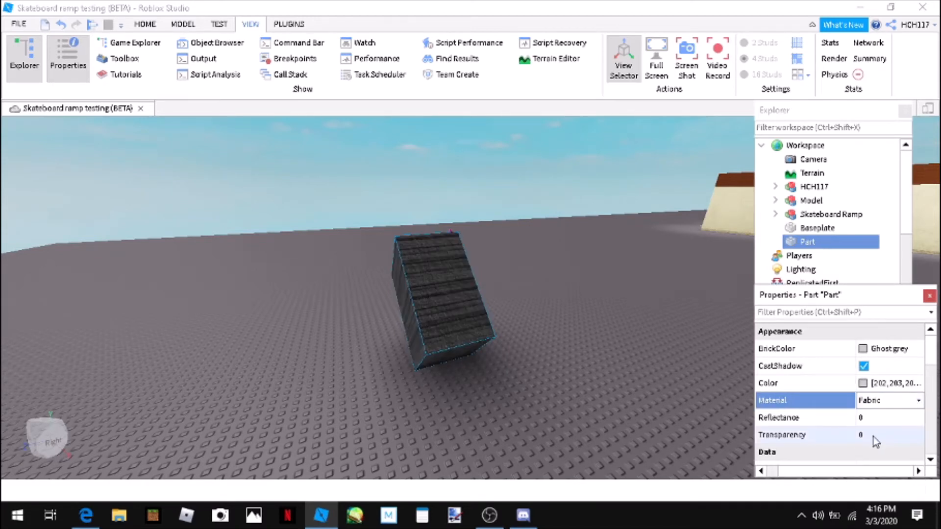
click(919, 401)
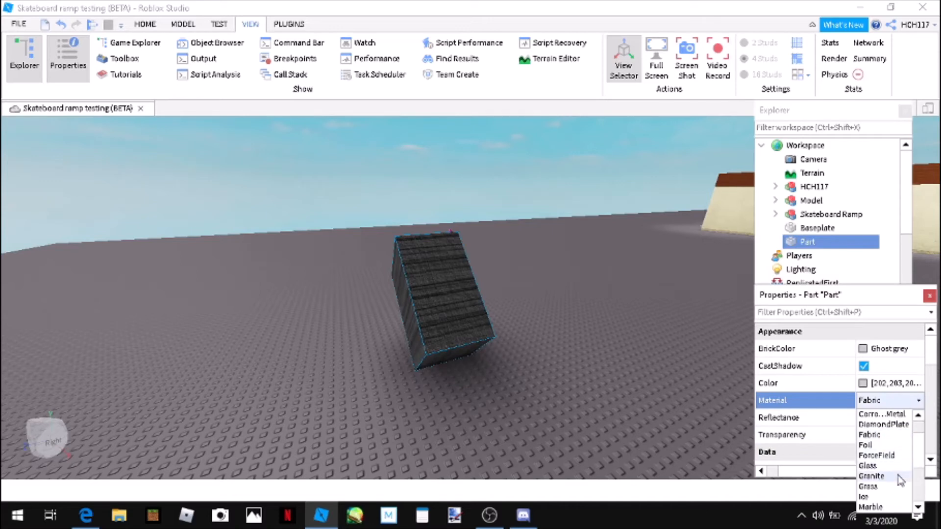
scroll(877, 485, down, 3)
click(883, 507)
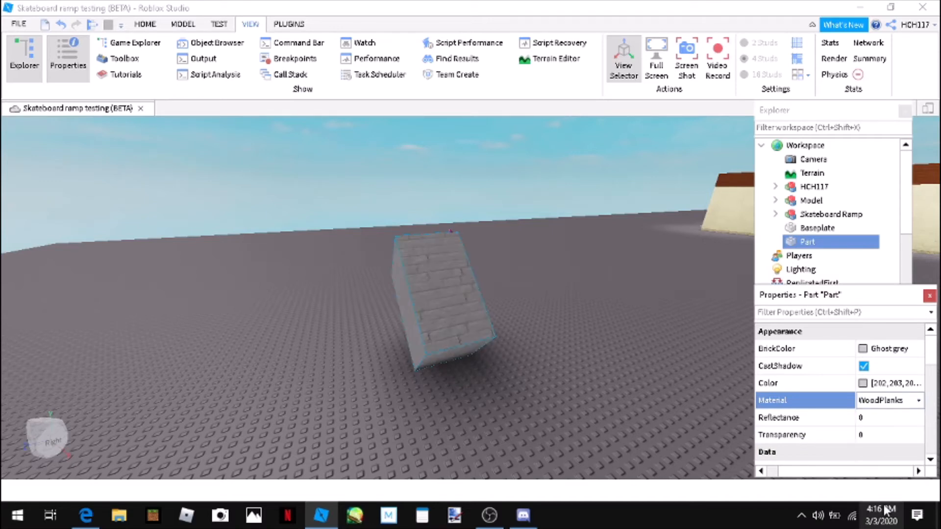
Step: Set the block's BrickColor to Bright orange and deselect the block
click(894, 351)
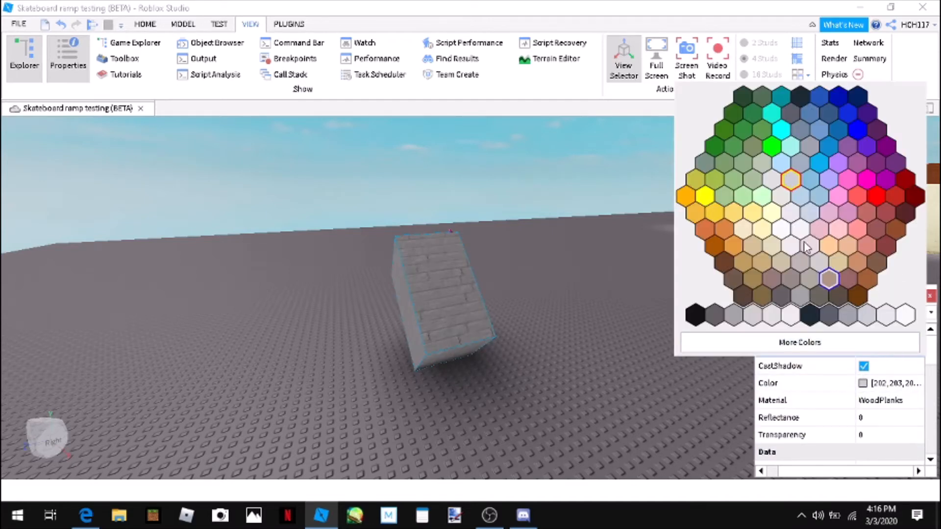
click(723, 231)
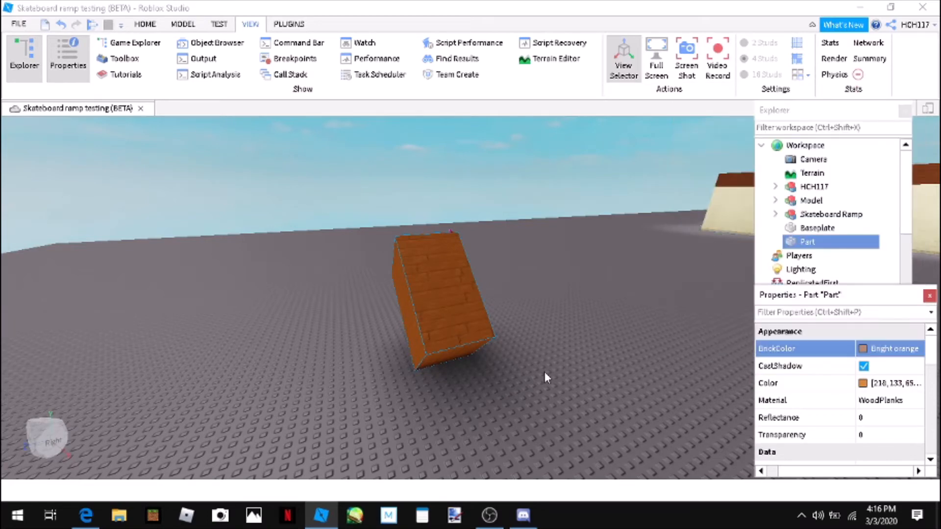
click(545, 399)
Step: Select the fast food building model to view its properties and deselect it
key(a)
right_drag(548, 399, 592, 397)
click(475, 263)
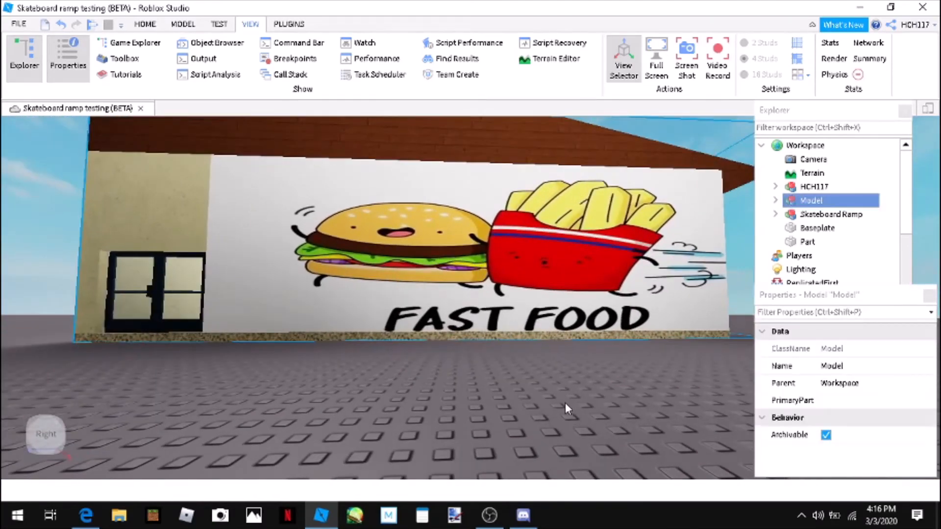
scroll(566, 403, up, 2)
scroll(561, 410, down, 6)
right_drag(563, 408, 549, 409)
click(549, 408)
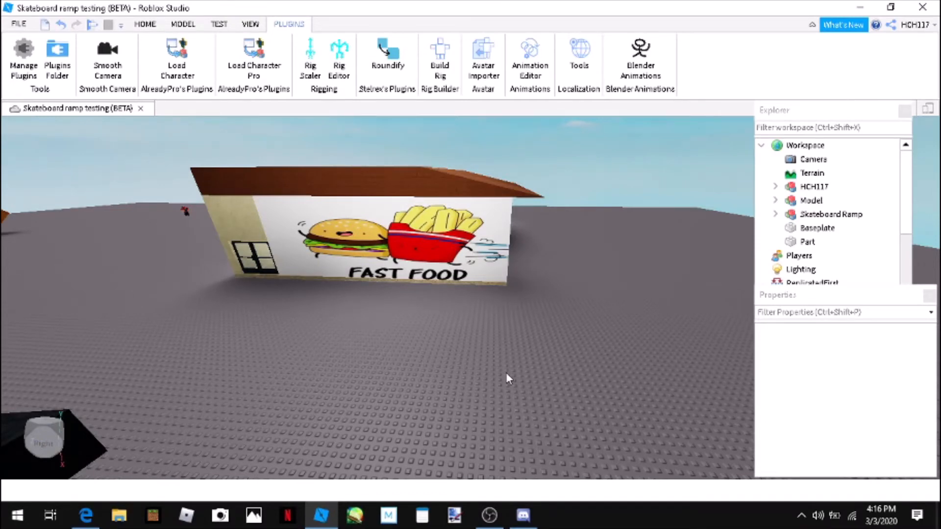
Step: Review the installed plugins in Plugin Management, turn off the Smooth Cam plugin and close the list
right_drag(506, 372, 511, 364)
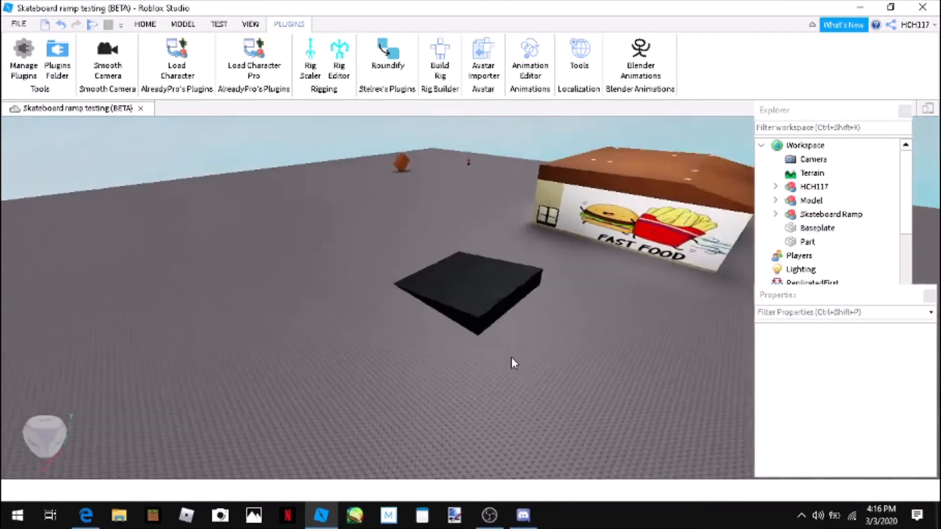
key(a)
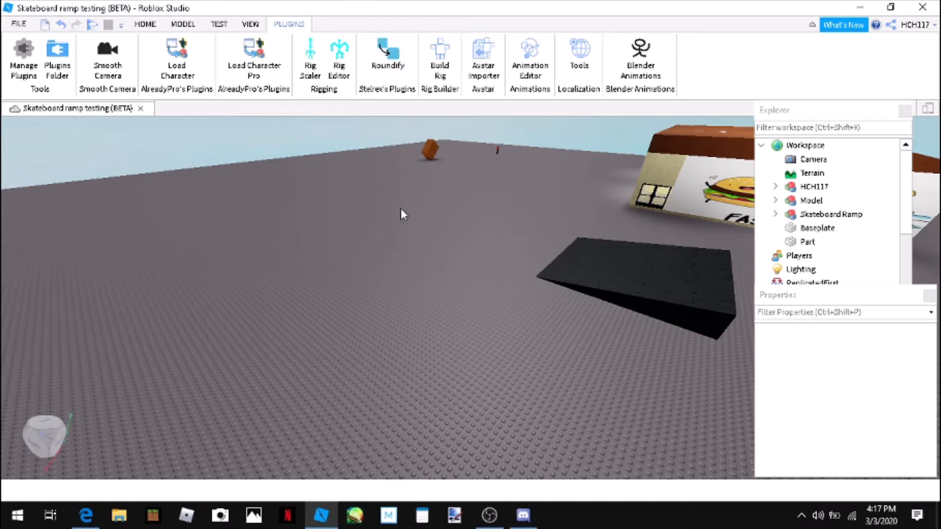
click(23, 80)
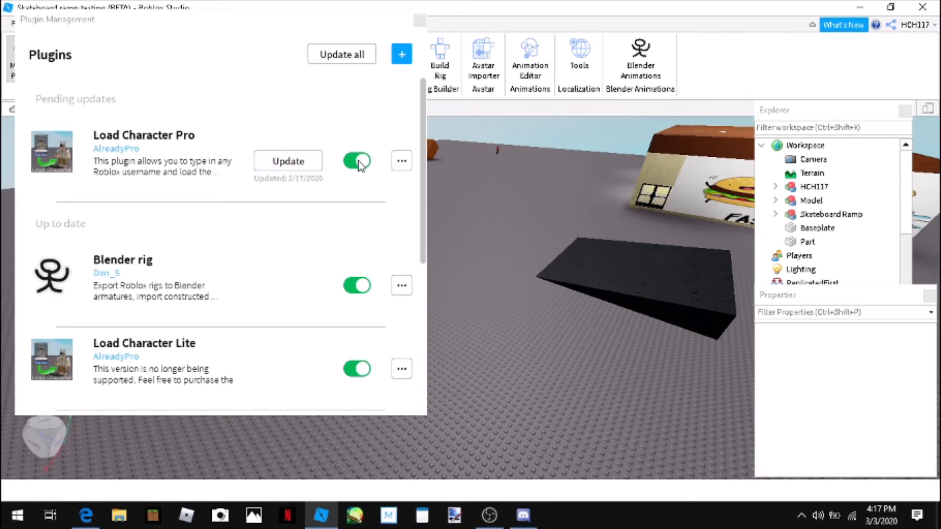
scroll(265, 216, down, 2)
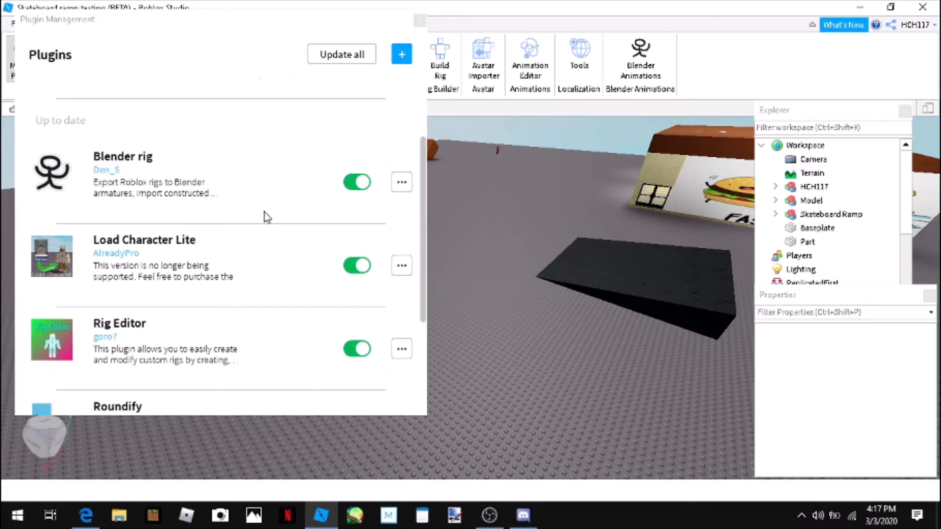
scroll(267, 217, down, 3)
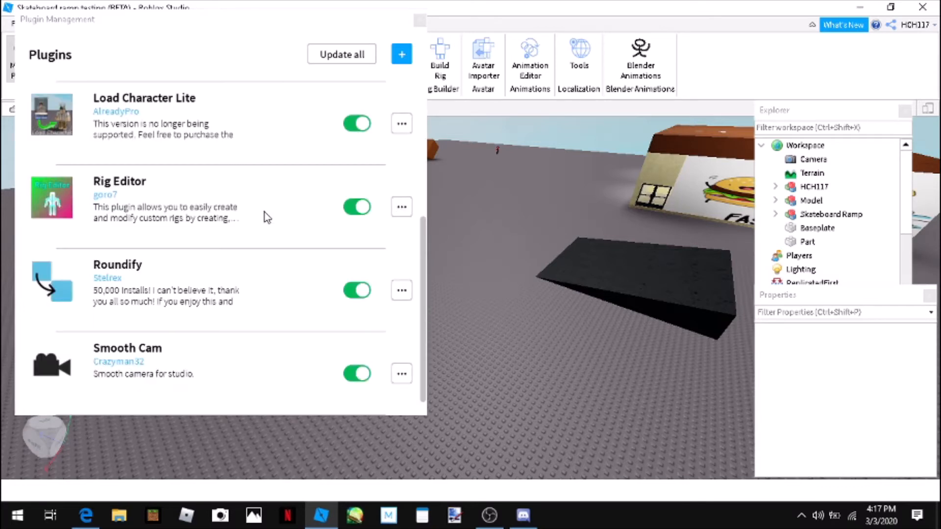
click(363, 378)
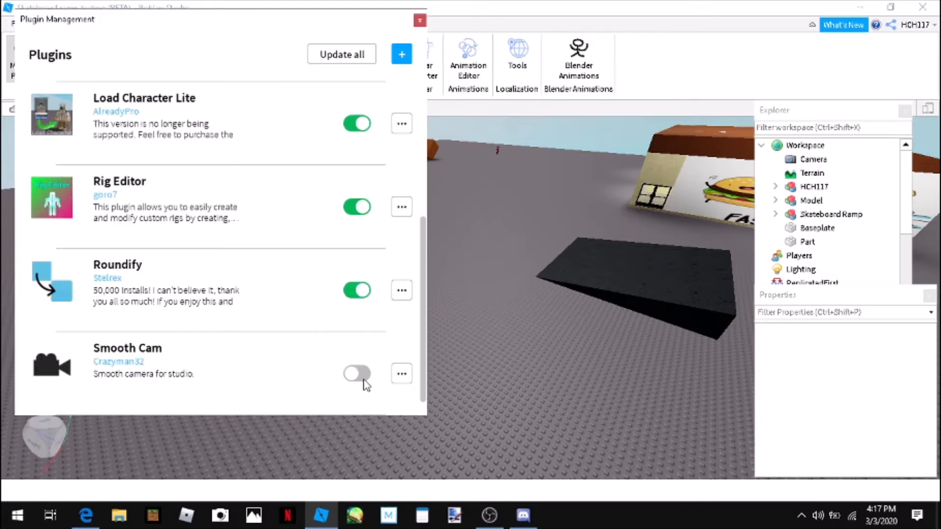
click(420, 21)
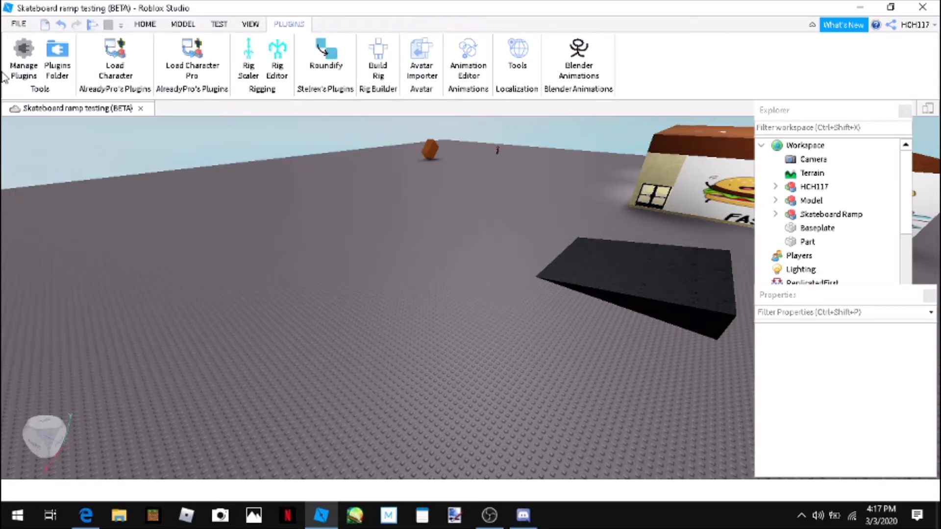
Step: Check the local Plugins folder, close it and view the existing character model up close
click(64, 84)
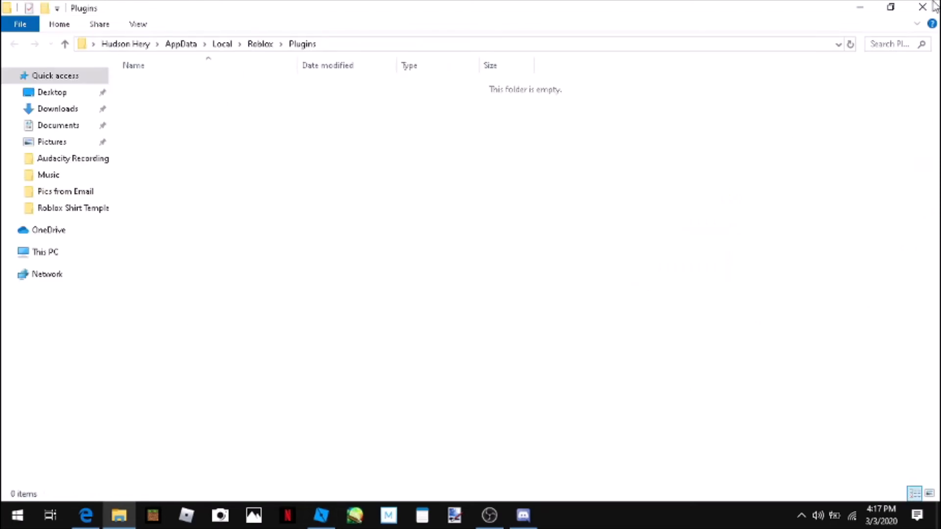
click(934, 7)
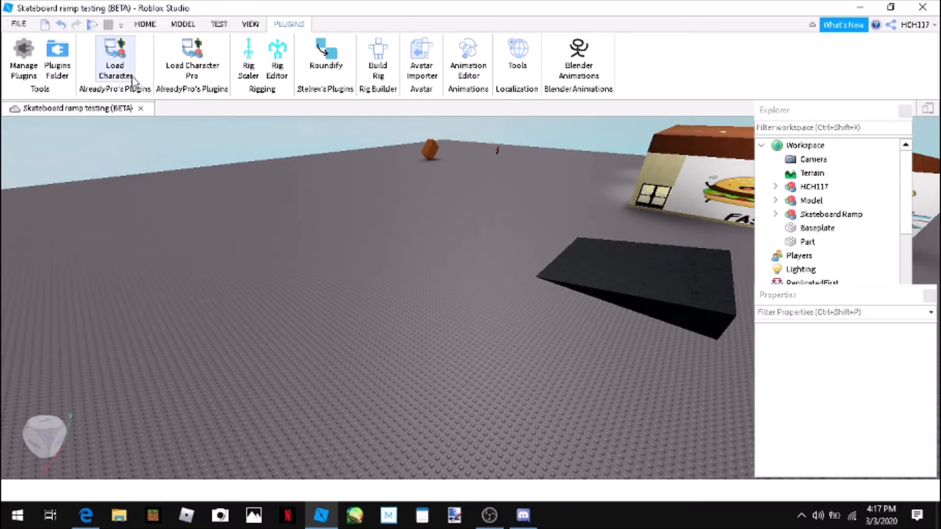
mouse_move(430, 305)
right_down()
mouse_move(441, 294)
mouse_move(408, 279)
mouse_move(423, 289)
right_up()
click(463, 349)
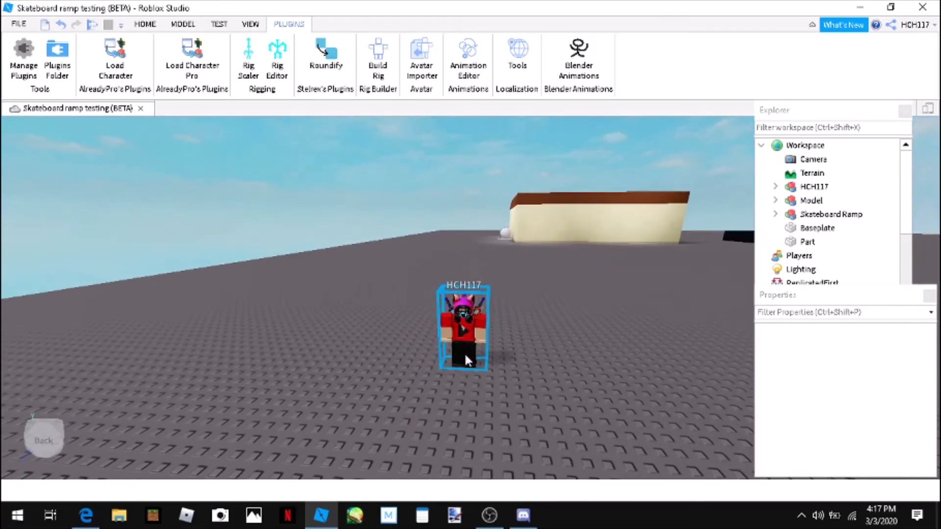
right_drag(464, 352, 465, 358)
Step: Spawn a character with the Load Character plugin using the account's own Roblox username, and delete the spawned copy
click(115, 59)
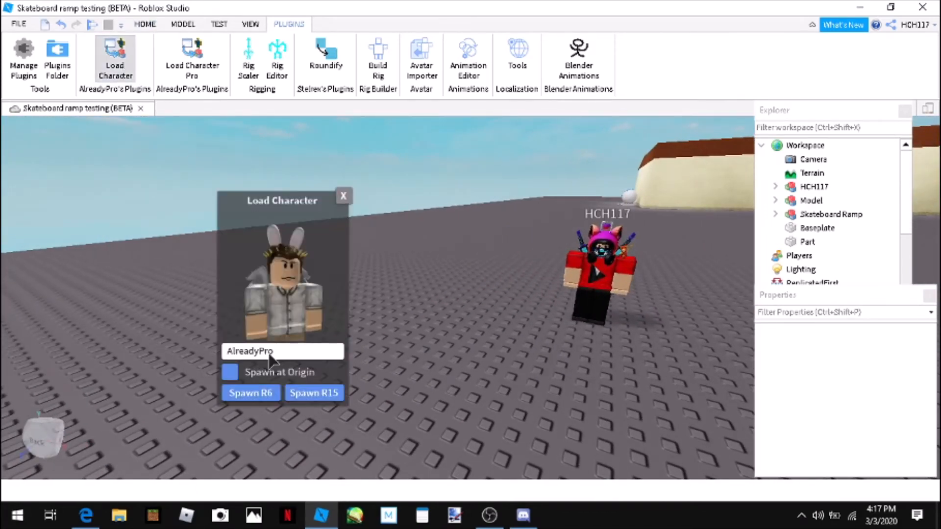
click(275, 353)
key(BackSpace)
key(BackSpace)
key(BackSpace)
key(BackSpace)
key(BackSpace)
key(BackSpace)
key(BackSpace)
key(BackSpace)
key(BackSpace)
key(BackSpace)
text(H)
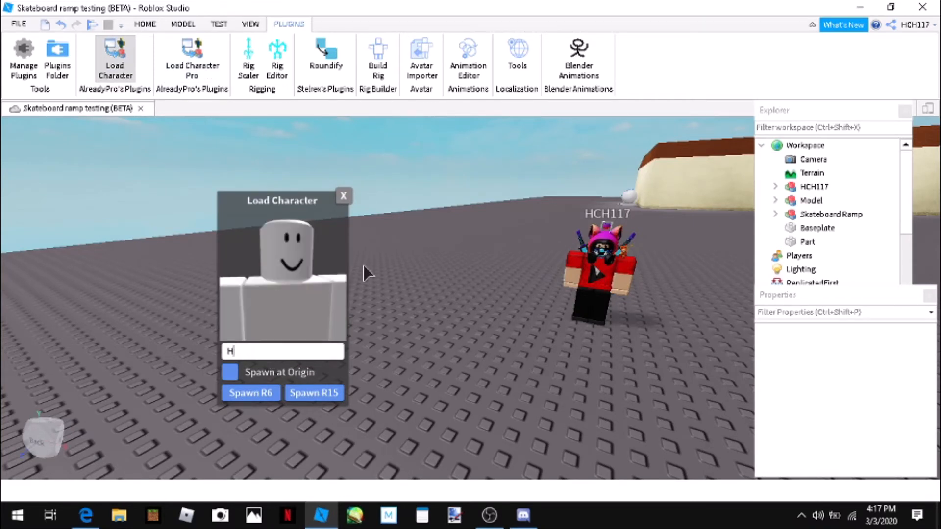
text(CH117)
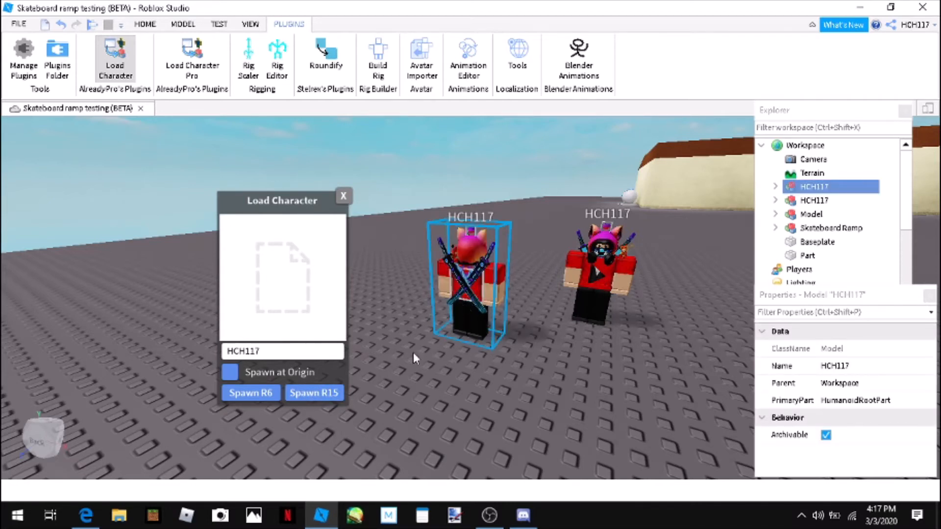
key(Delete)
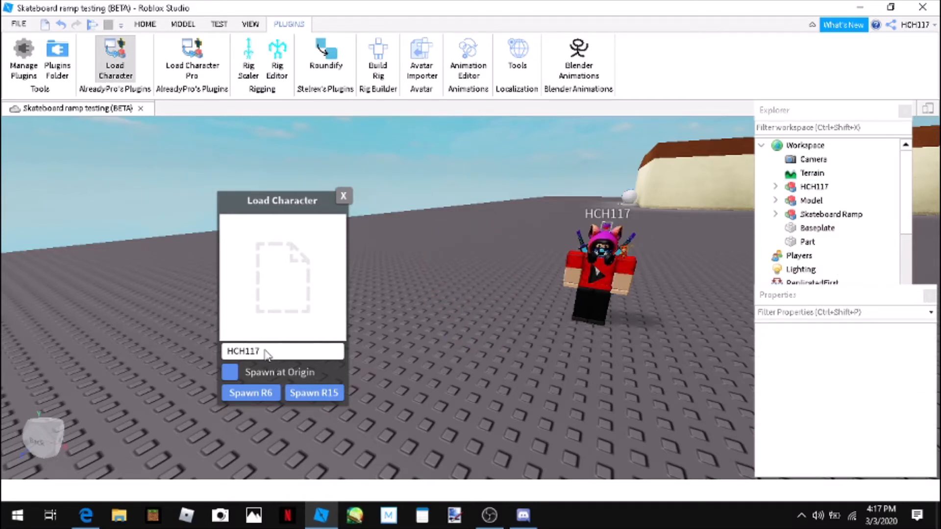
Step: Spawn an R15 character for another player's username with Load Character, reposition it on the baseplate and delete it
key(BackSpace)
key(BackSpace)
key(BackSpace)
key(BackSpace)
key(BackSpace)
key(BackSpace)
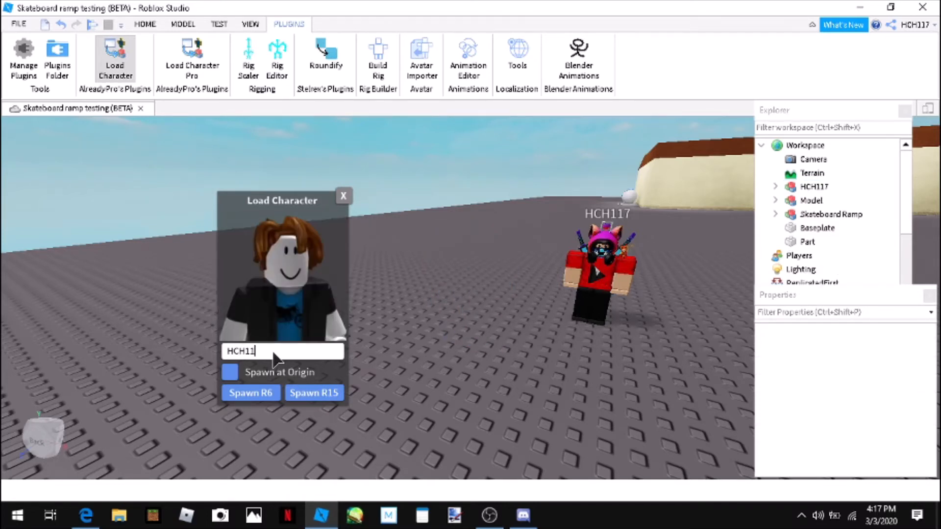
text(Pug)
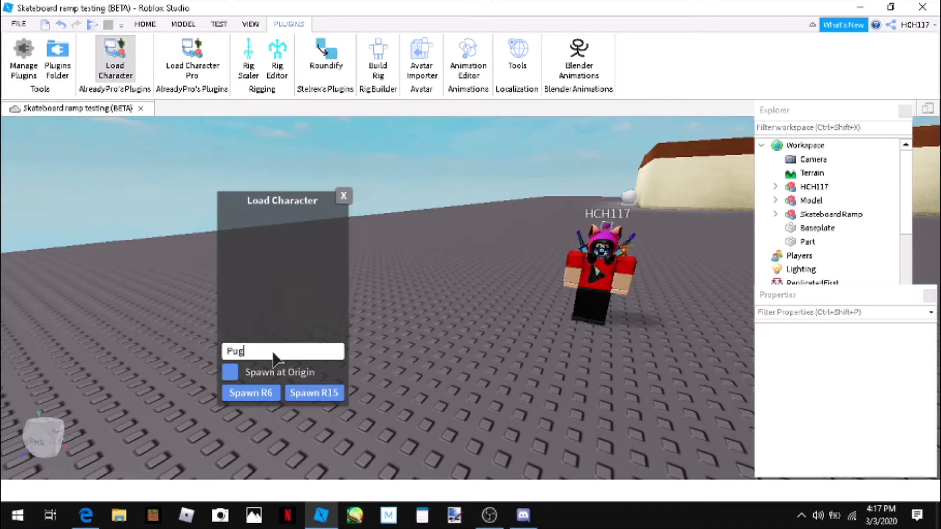
text(_Boy4412)
click(317, 393)
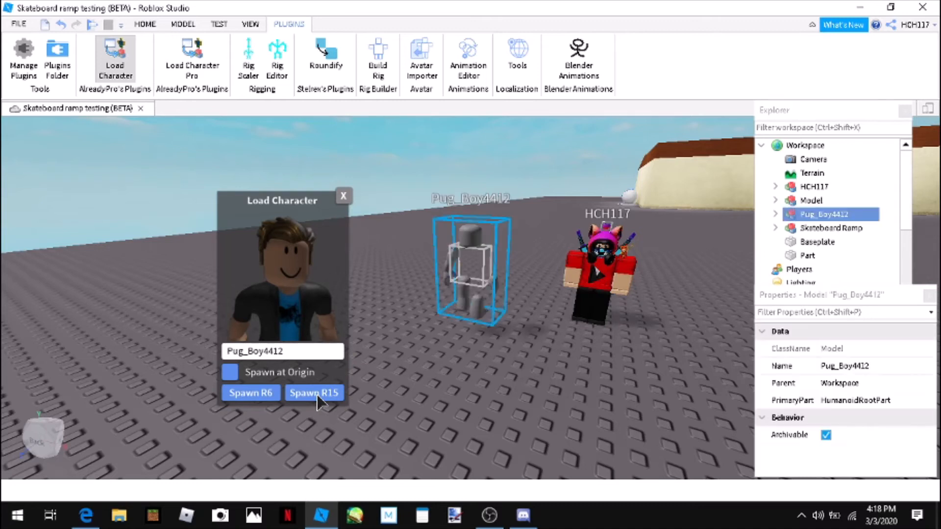
drag(479, 293, 484, 365)
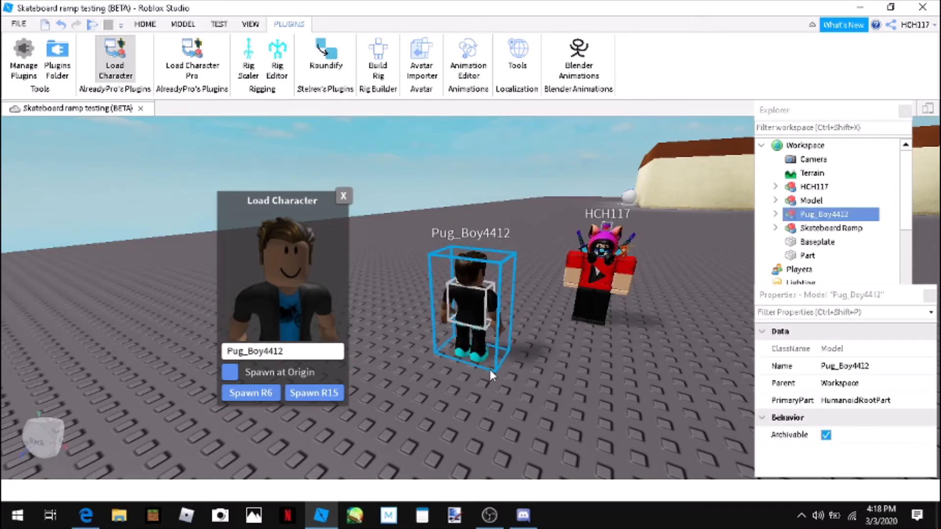
key(Delete)
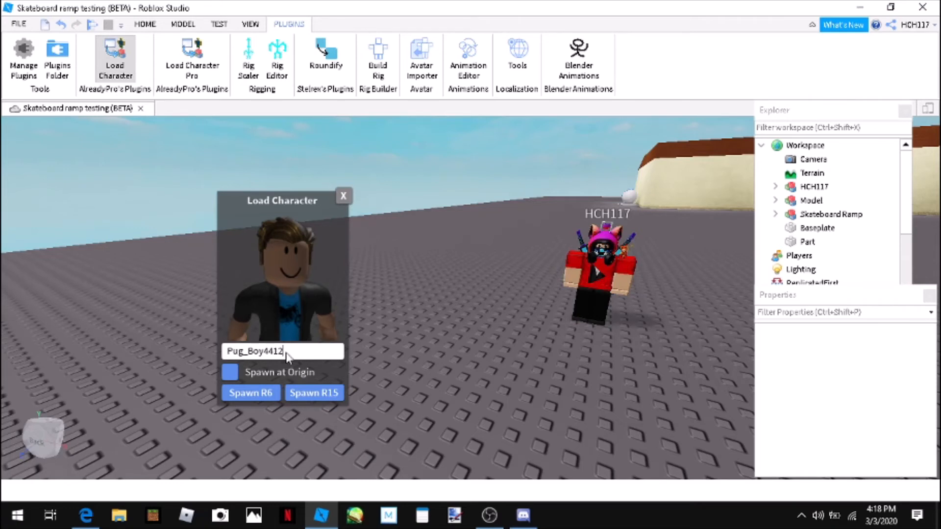
Step: Enter a friend's username in Load Character, spawn the R15 character and place it on the baseplate beside the existing character
key(BackSpace)
key(BackSpace)
key(BackSpace)
key(BackSpace)
key(BackSpace)
key(BackSpace)
key(BackSpace)
key(BackSpace)
key(BackSpace)
key(BackSpace)
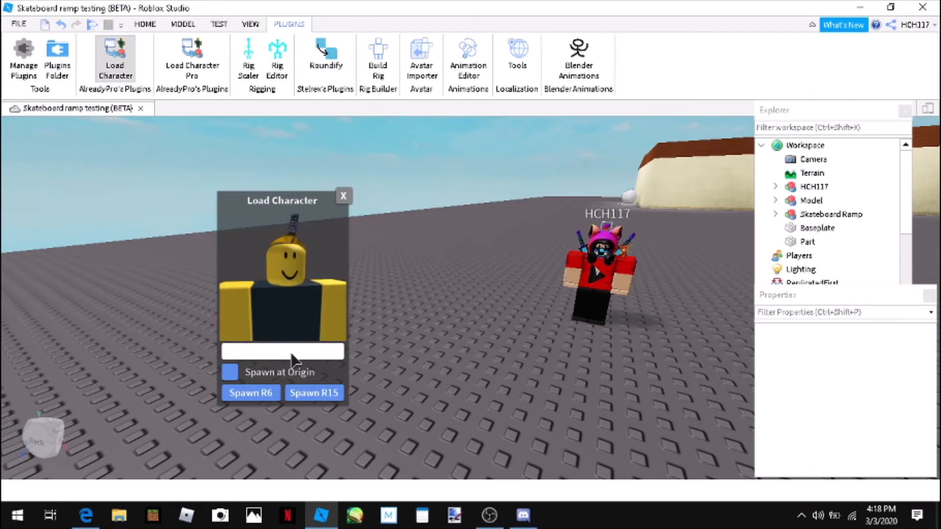
text(Fatal_Muffin)
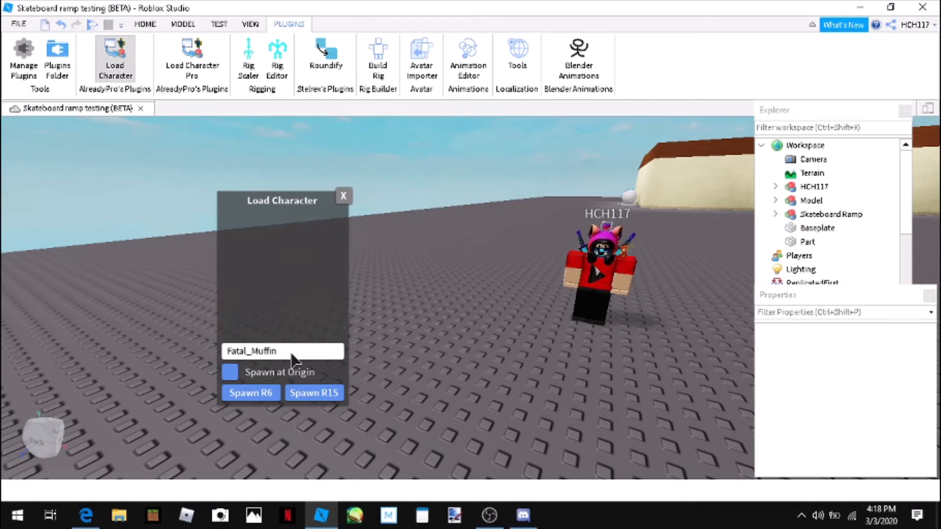
click(320, 401)
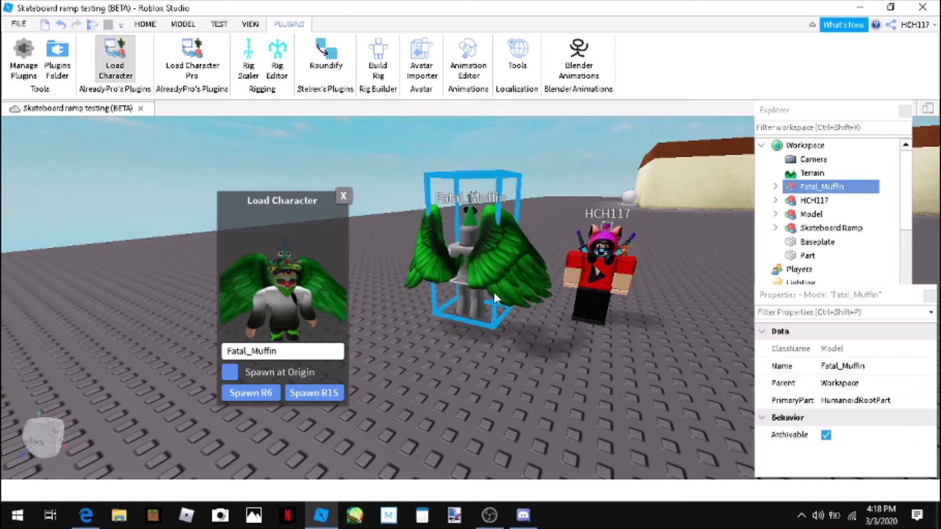
drag(473, 282, 497, 331)
right_drag(493, 400, 486, 398)
click(487, 394)
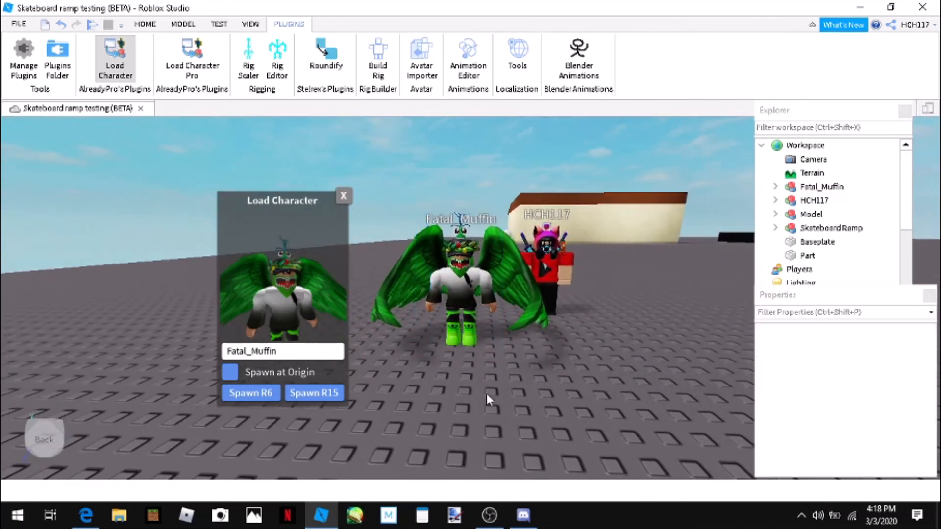
click(860, 7)
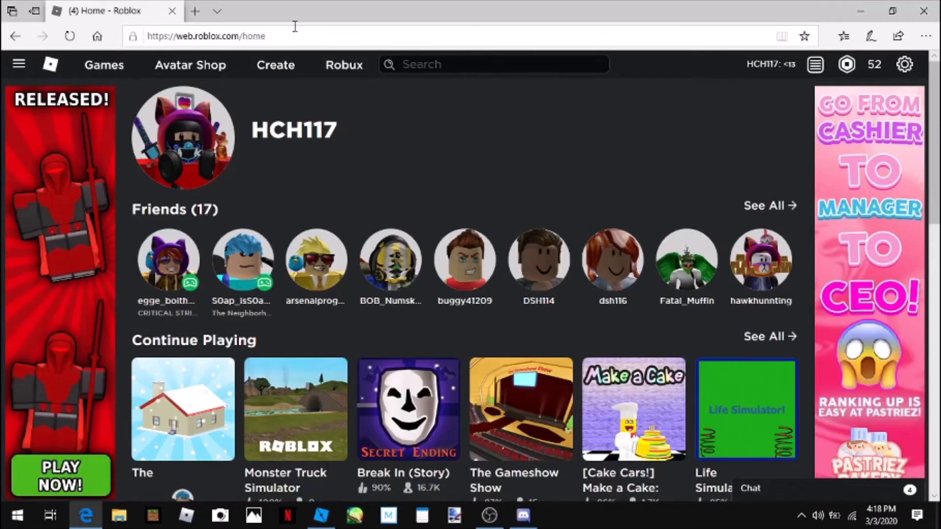
click(196, 11)
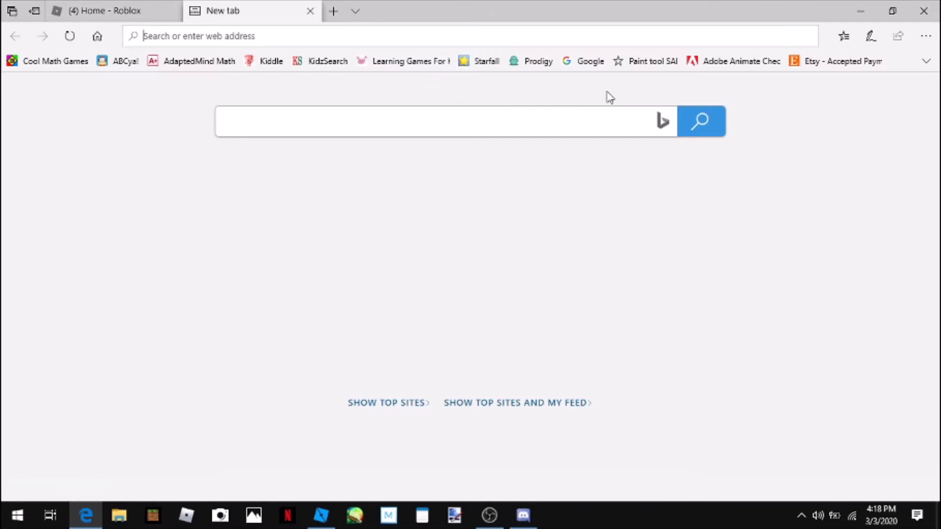
click(586, 62)
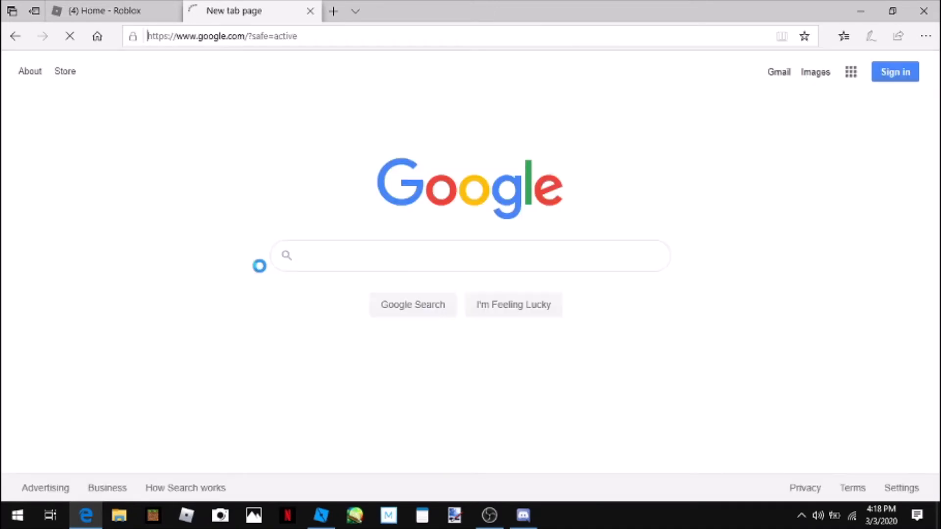
click(327, 265)
text(l)
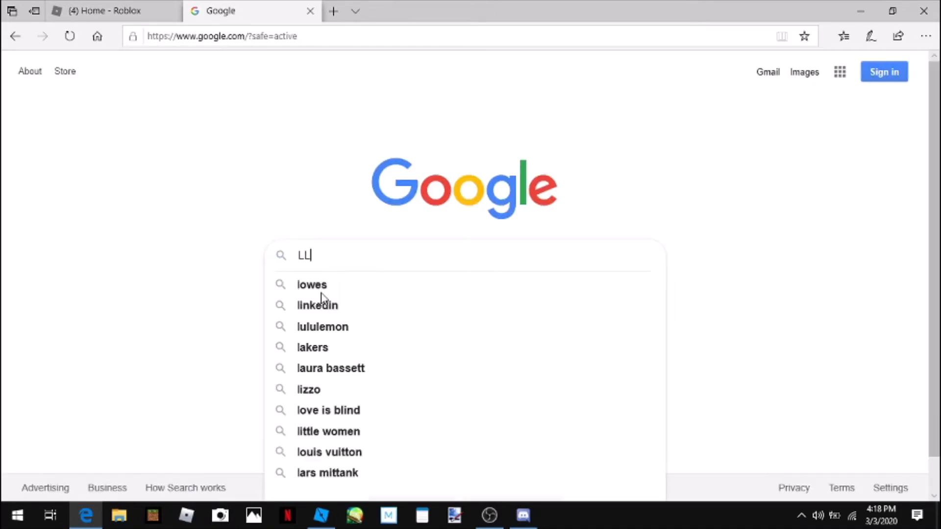
key(BackSpace)
text(ii)
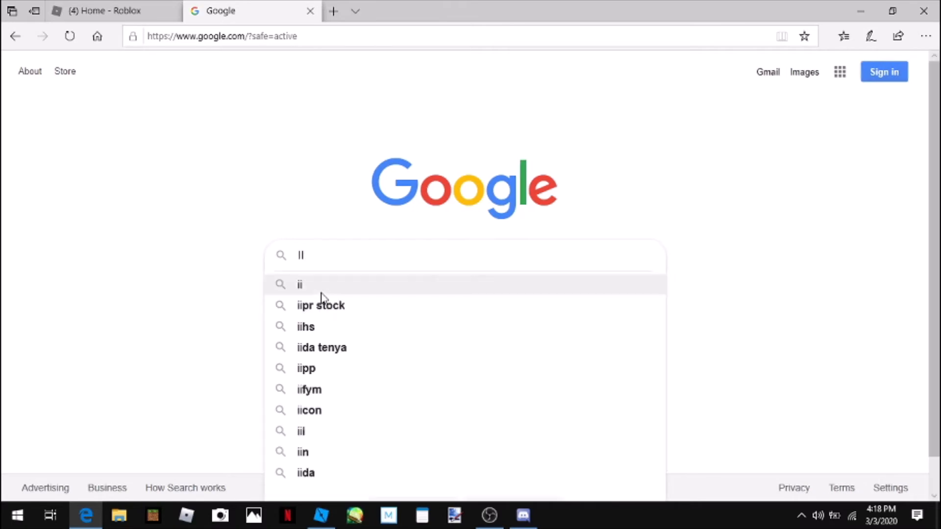
right_click(322, 294)
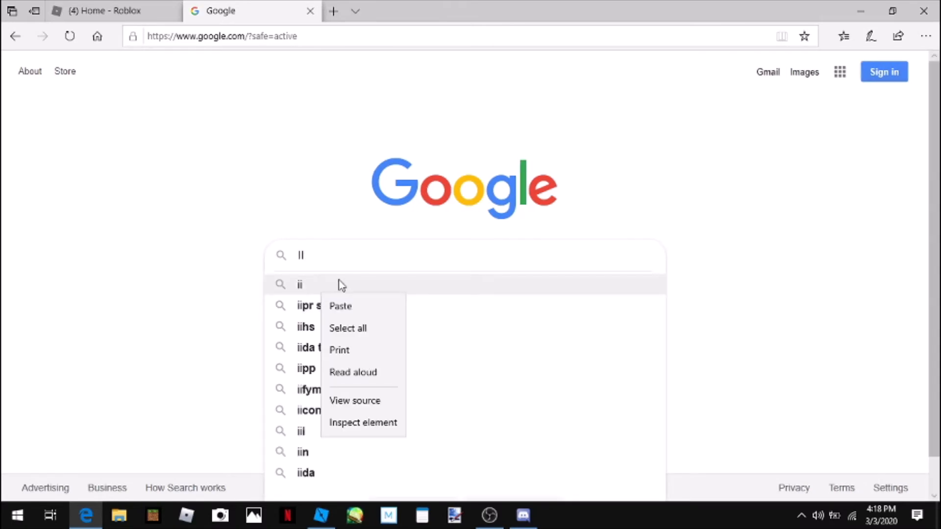
click(336, 255)
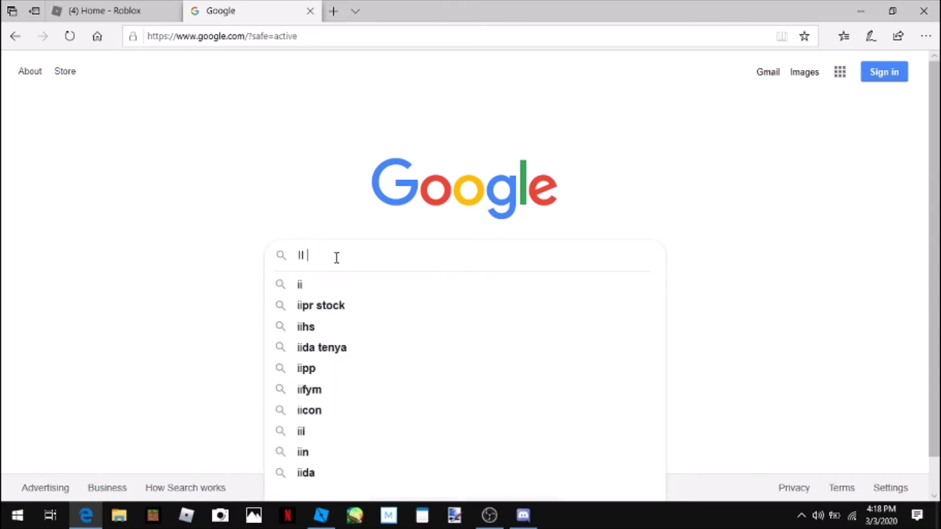
text(Rize)
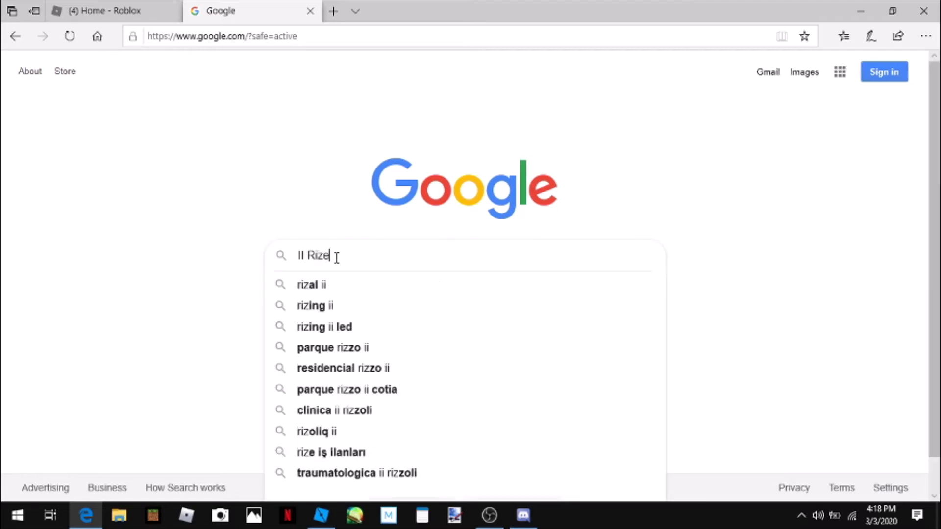
drag(346, 251, 289, 263)
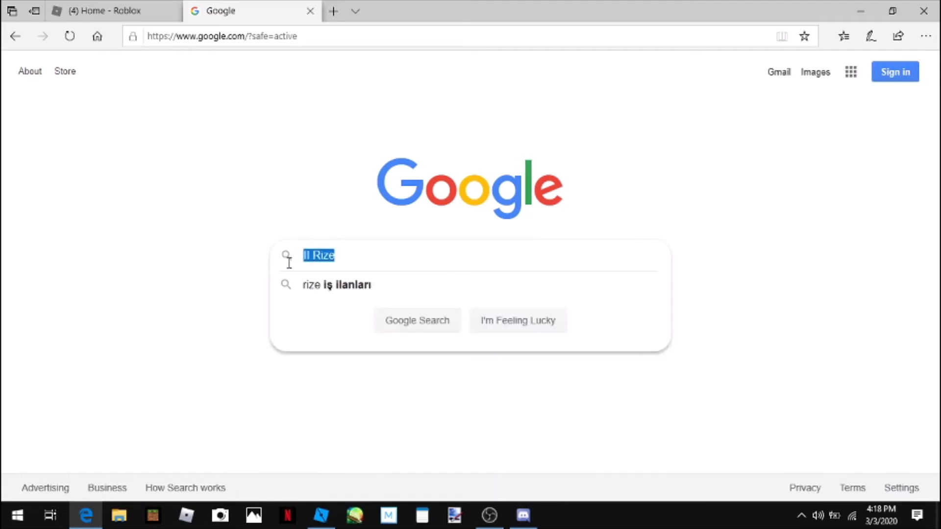
click(214, 243)
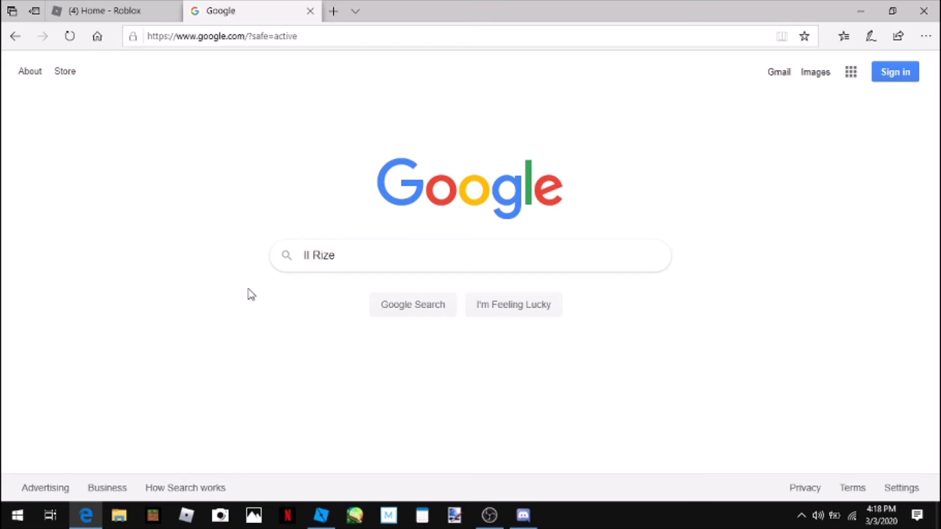
drag(359, 256, 284, 270)
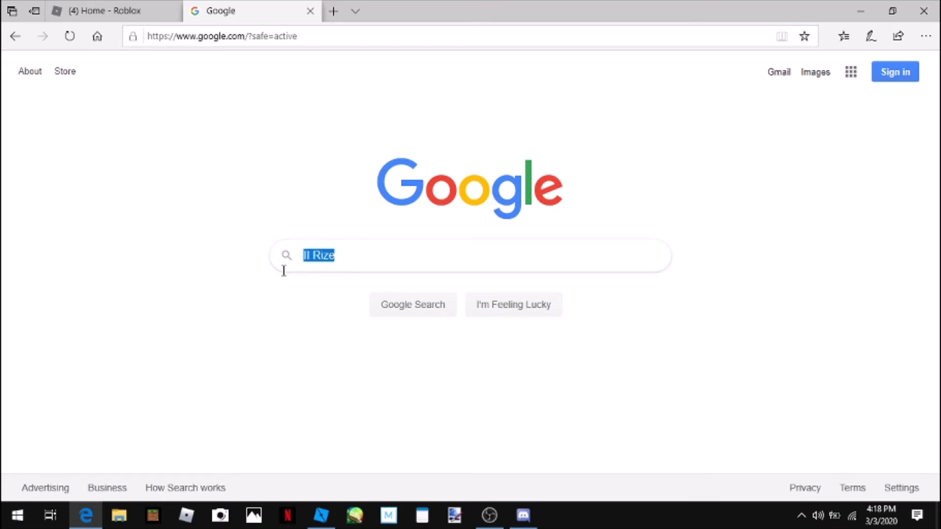
key(BackSpace)
click(214, 113)
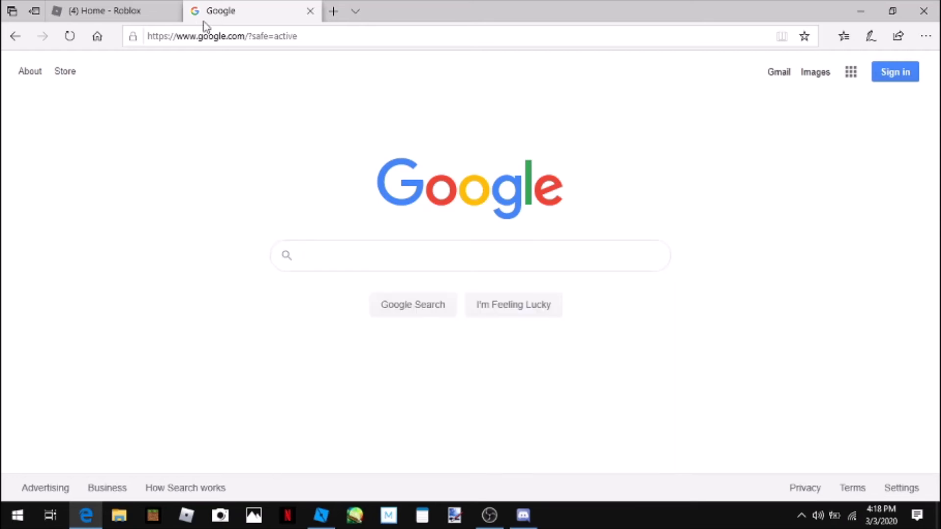
click(310, 11)
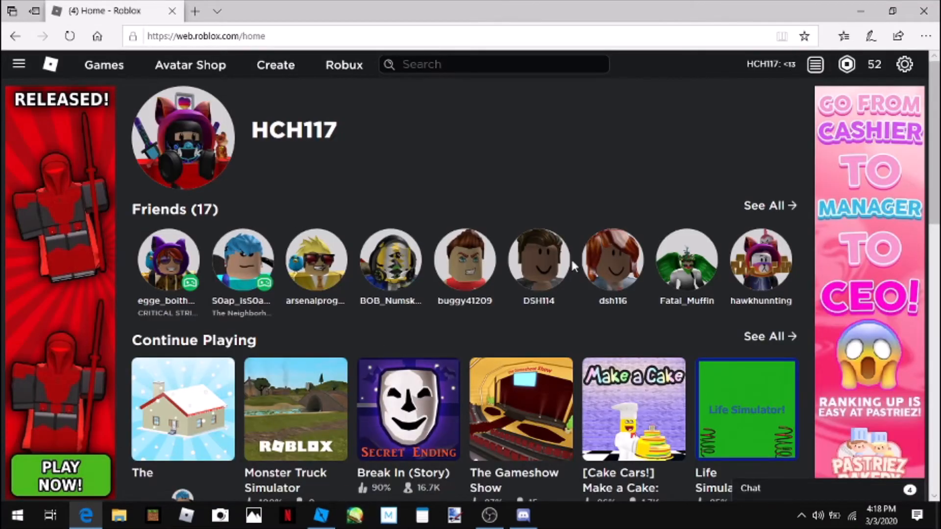
key(alt+Tab)
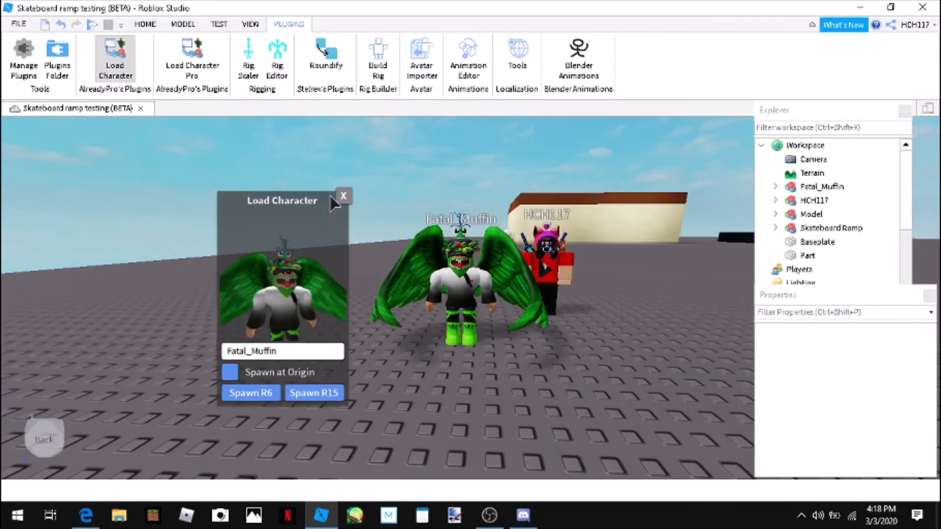
Step: Delete the green-winged character and close the Load Character window
click(473, 317)
key(Delete)
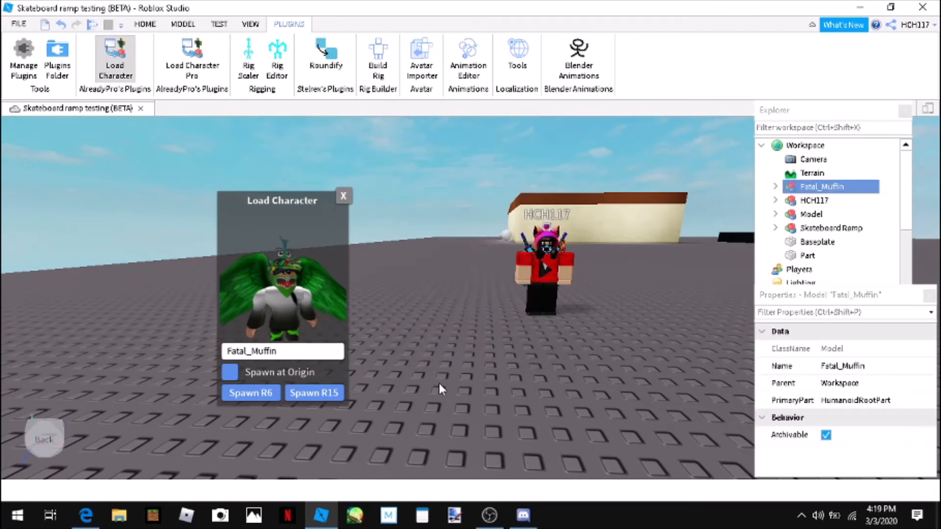
click(344, 197)
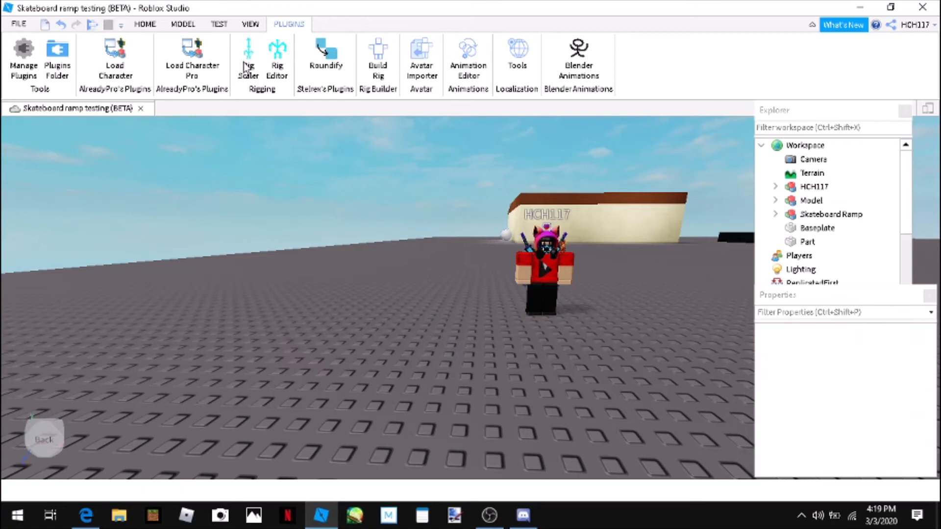
Step: Spawn a character with the Load Character Pro plugin using the account's own Roblox username
click(203, 81)
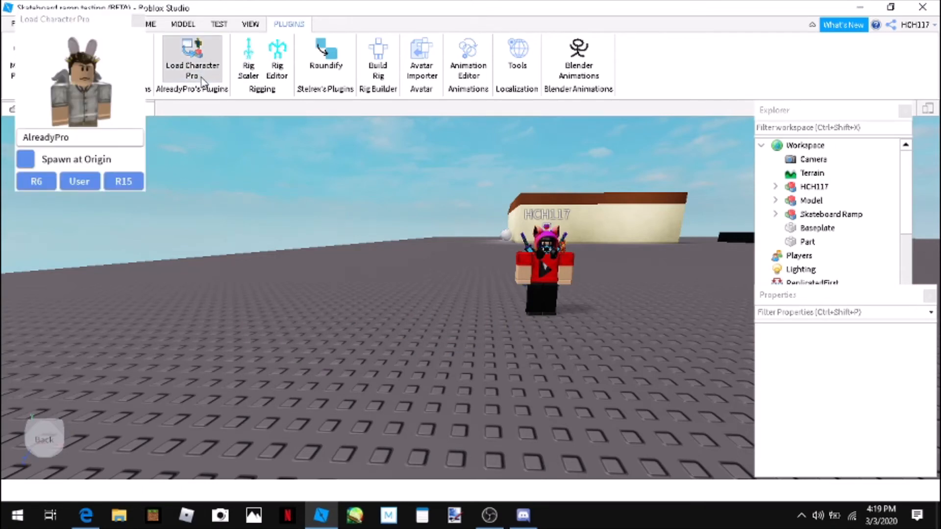
click(85, 135)
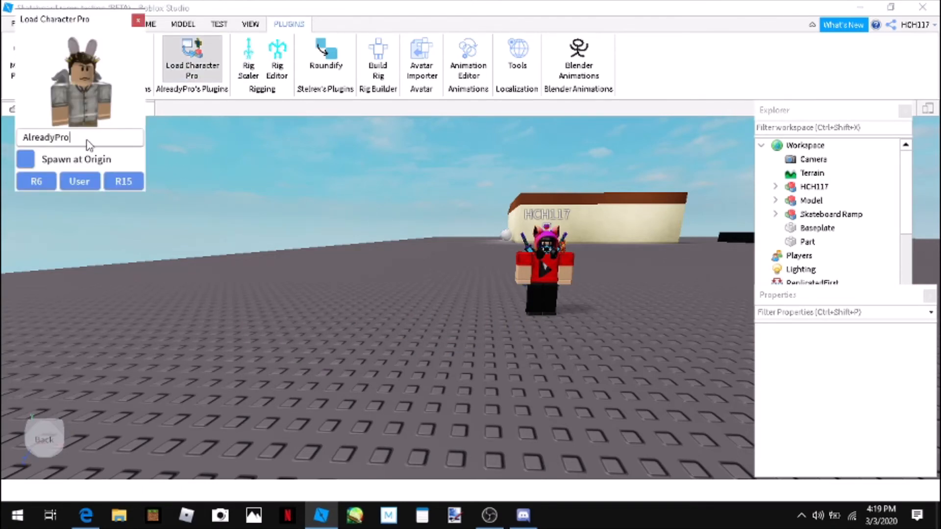
key(BackSpace)
key(BackSpace)
key(BackSpace)
key(BackSpace)
key(BackSpace)
key(BackSpace)
key(BackSpace)
key(BackSpace)
key(BackSpace)
key(BackSpace)
text(H)
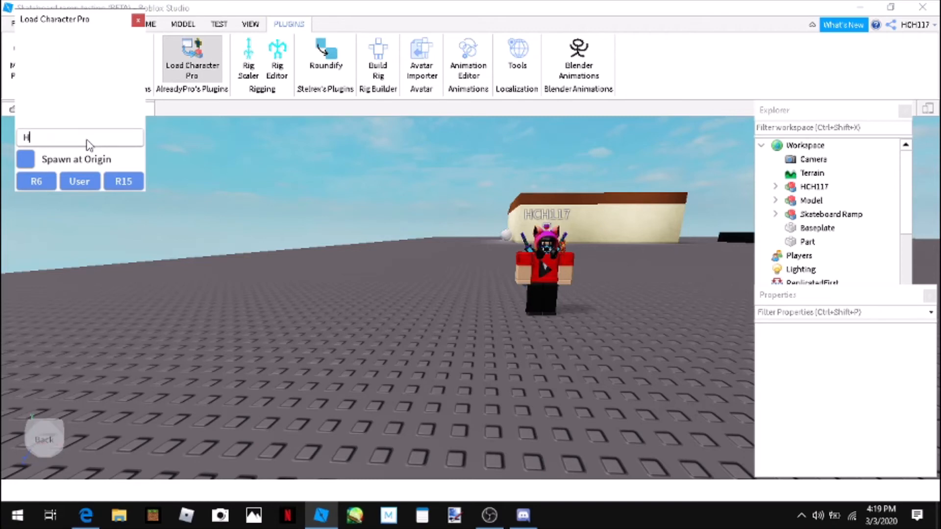
text(CH117)
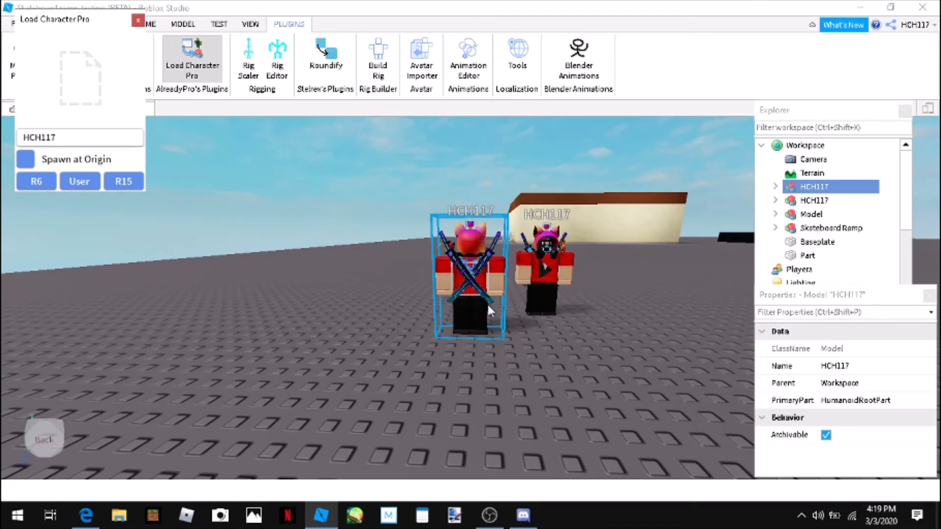
Step: Move the newly spawned character forward on the baseplate, rotate it to face the camera and delete it
drag(490, 311, 452, 349)
key(ctrl+r)
key(ctrl+r)
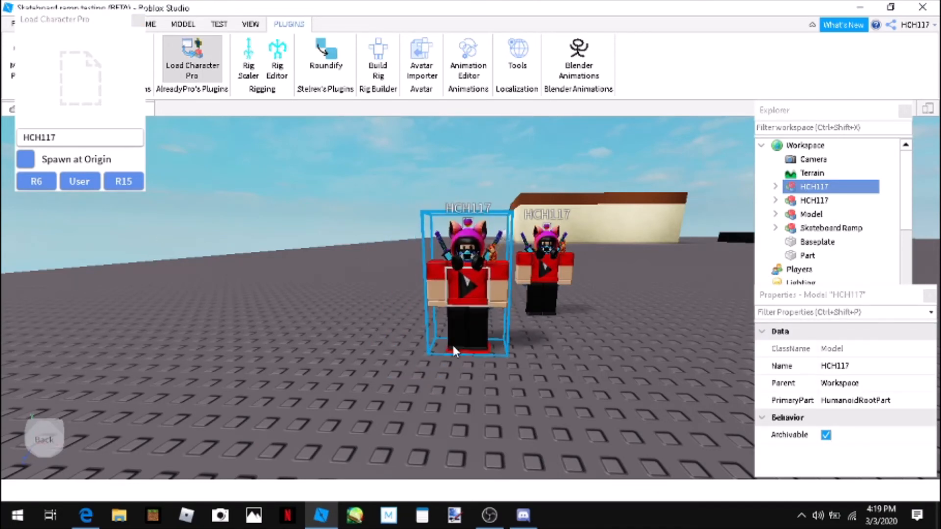
right_click(486, 235)
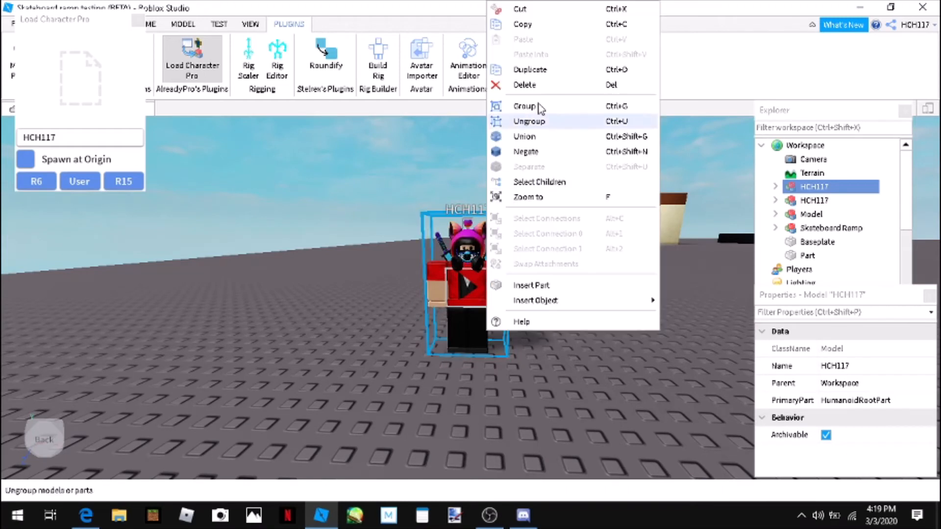
click(544, 85)
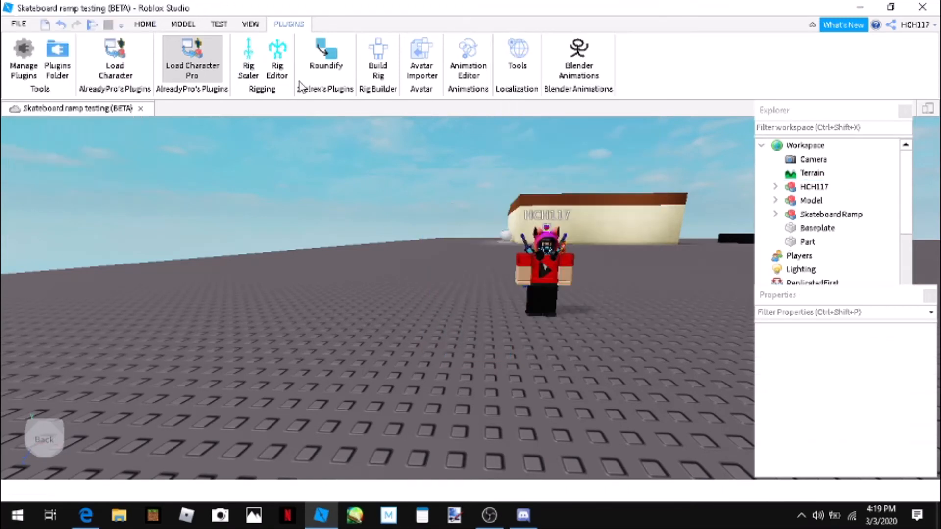
Step: Disable the Load Character Pro plugin in Plugin Management and close the window
click(27, 56)
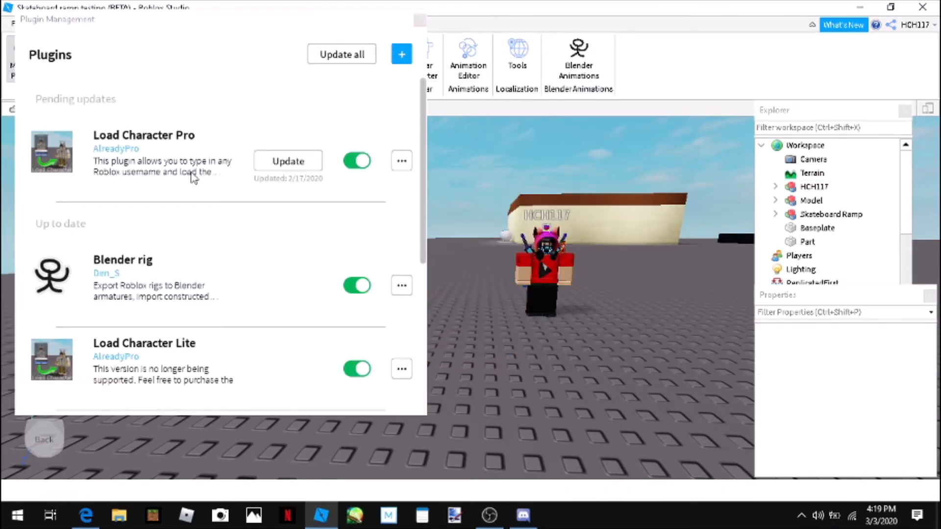
click(365, 161)
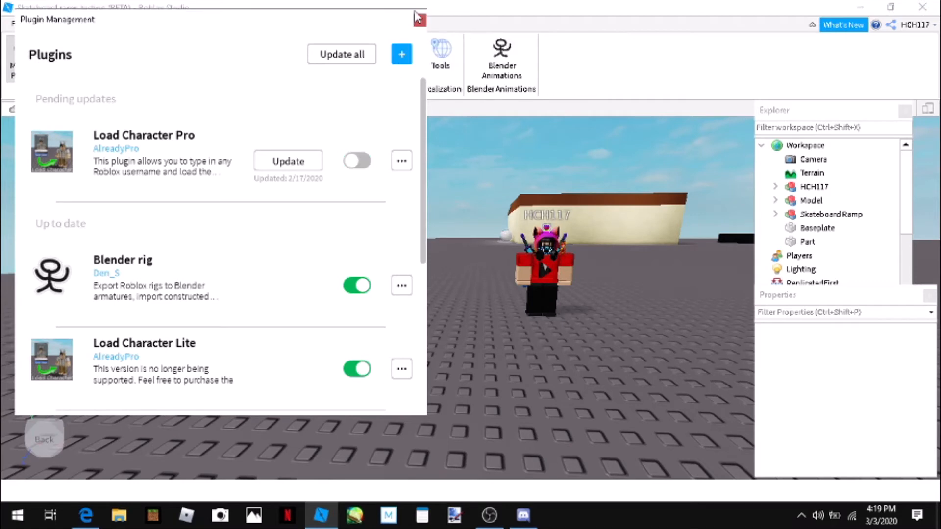
click(419, 19)
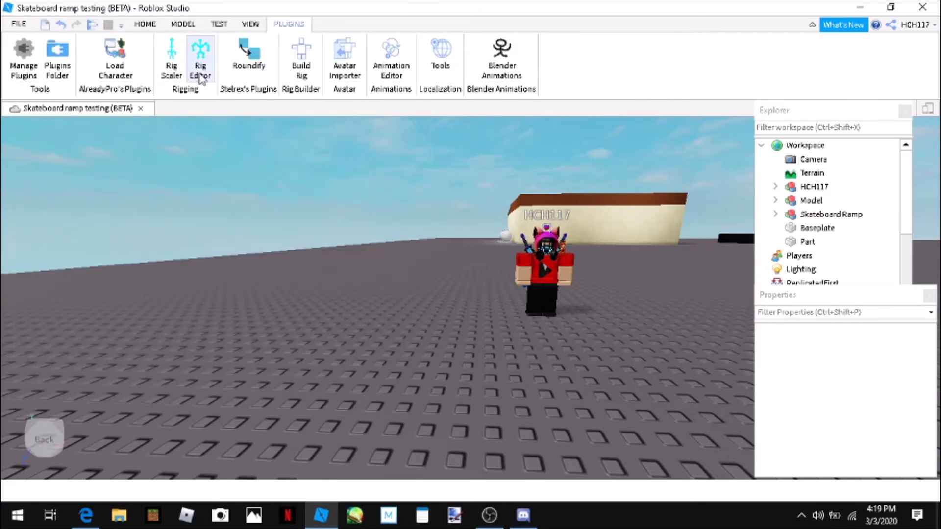
Step: Load the remaining character's rig into the Rig Editor and switch to Edit Joints mode
click(540, 279)
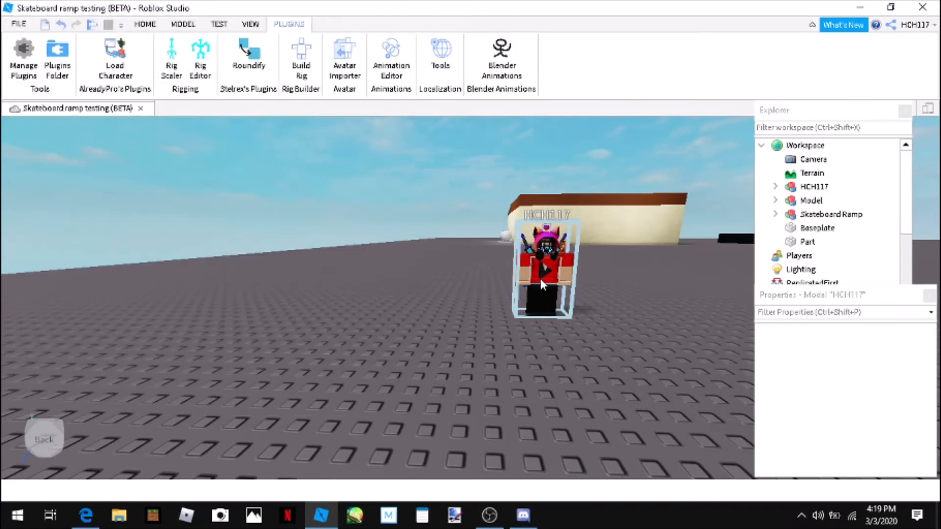
click(195, 78)
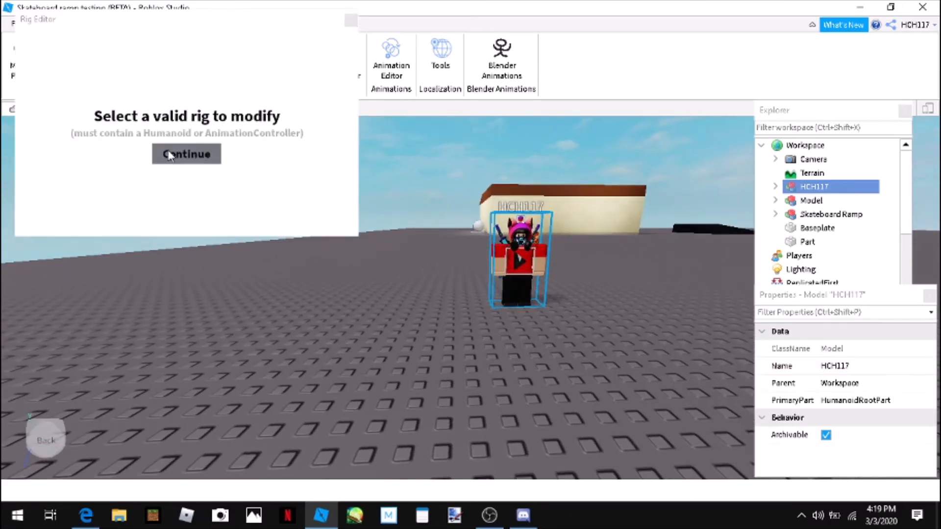
click(195, 158)
key(d)
key(w)
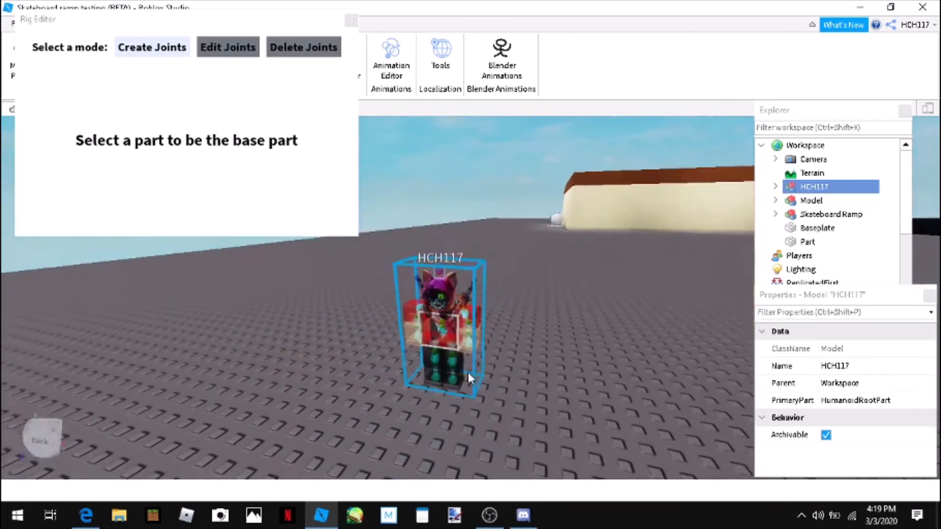
key(w)
click(236, 51)
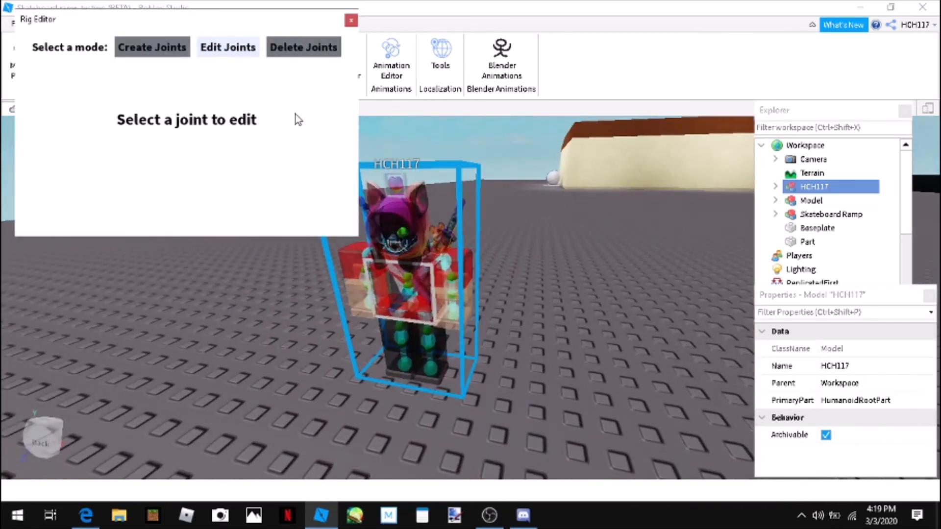
Step: Translate the shoulder, elbow and wrist joints of the character's left arm outward, away from the body
click(446, 265)
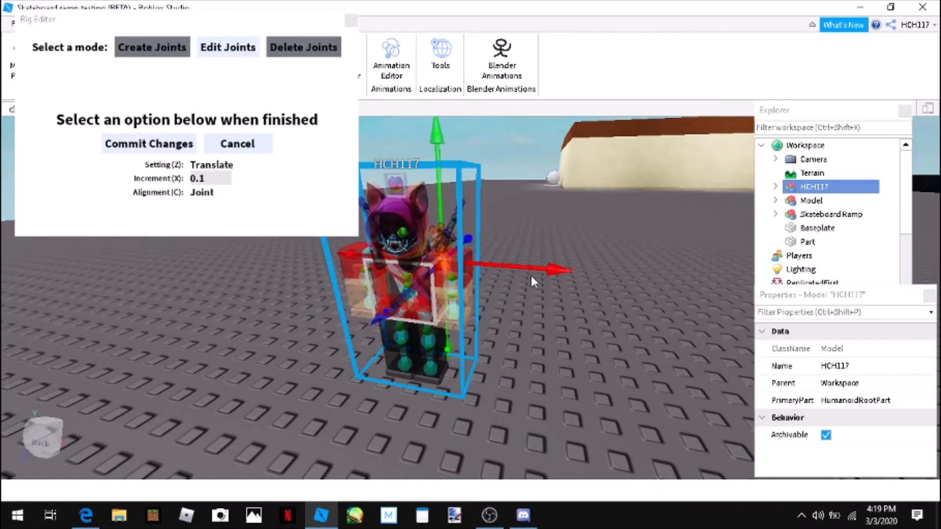
drag(530, 275, 602, 272)
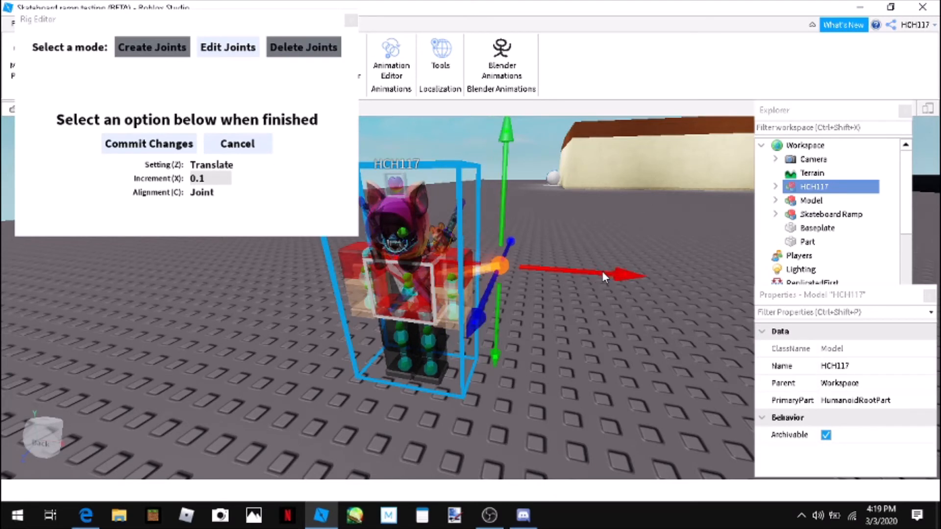
click(452, 283)
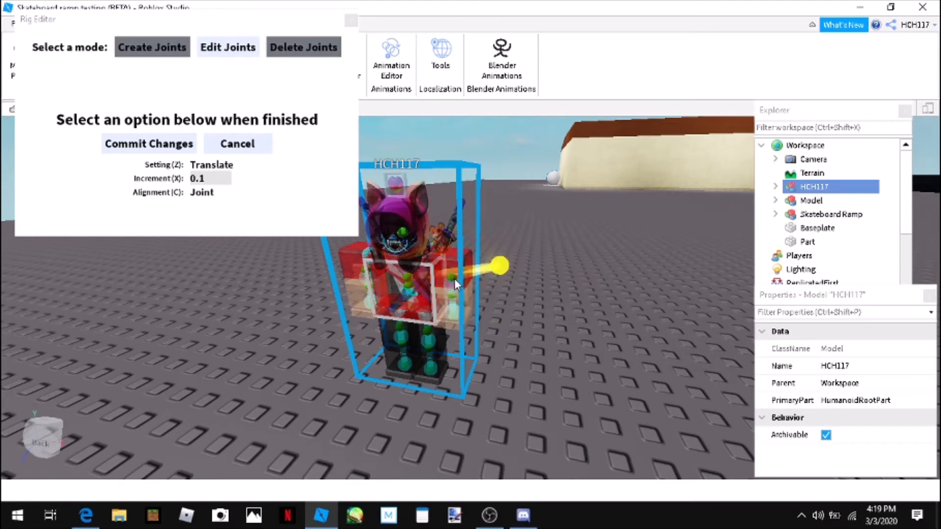
click(455, 281)
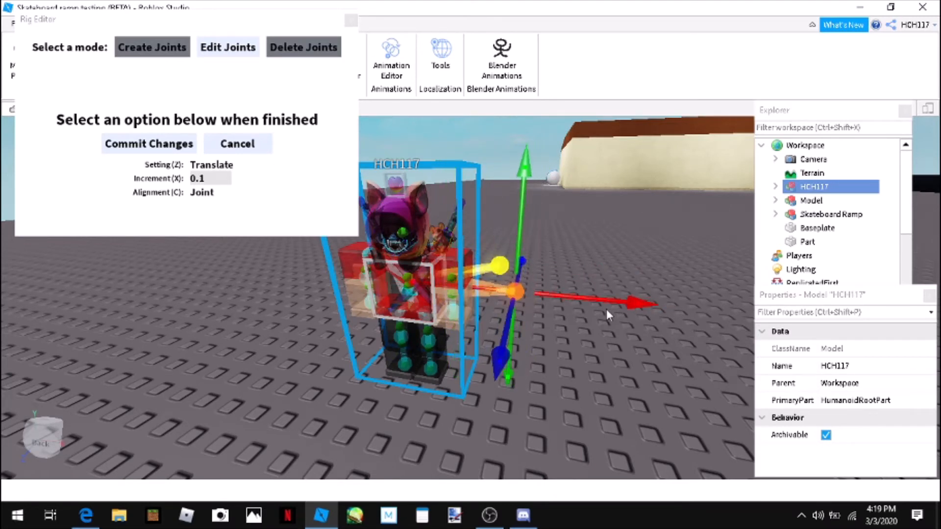
drag(607, 310, 600, 331)
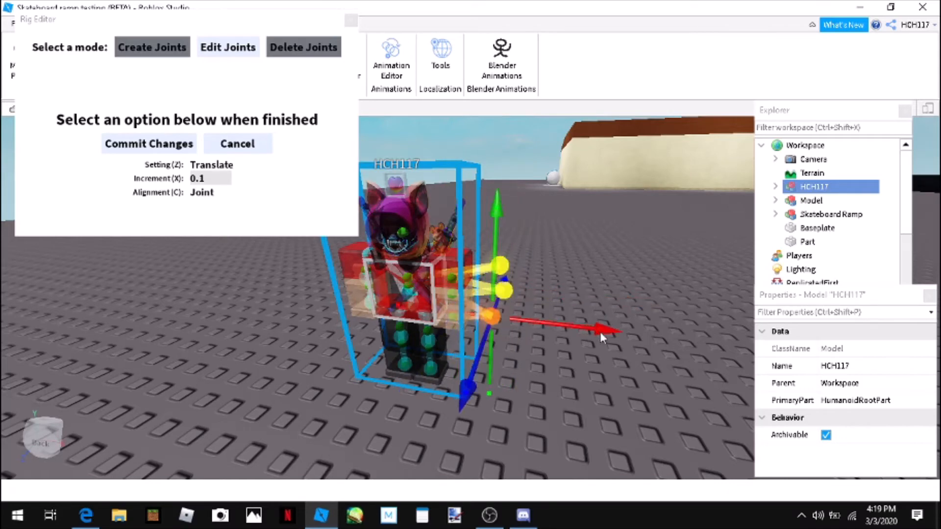
click(598, 416)
Step: Commit the joint changes, close the Rig Editor and deselect the character
scroll(594, 416, down, 5)
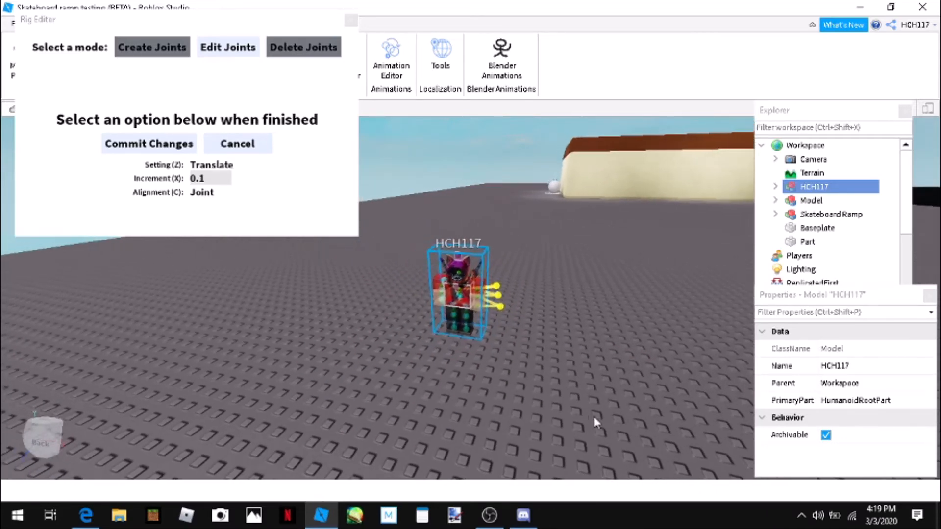
scroll(596, 415, up, 4)
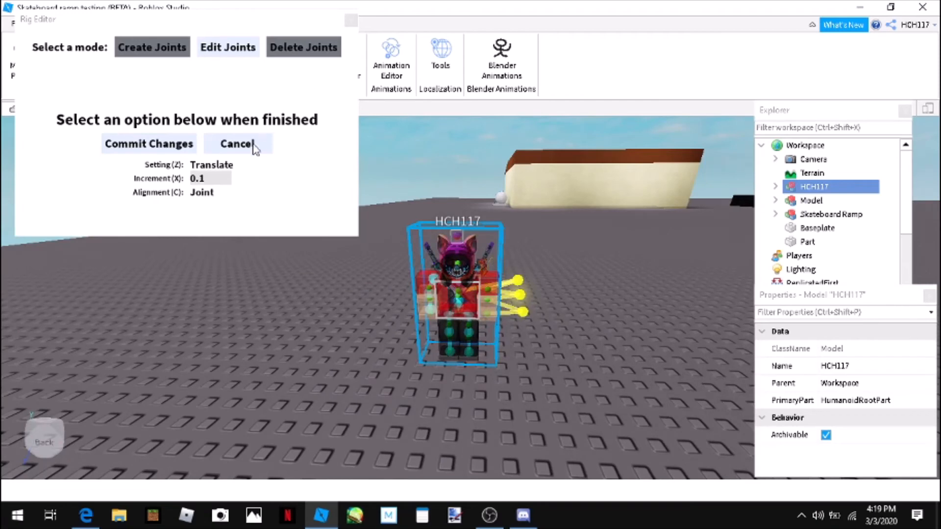
click(138, 149)
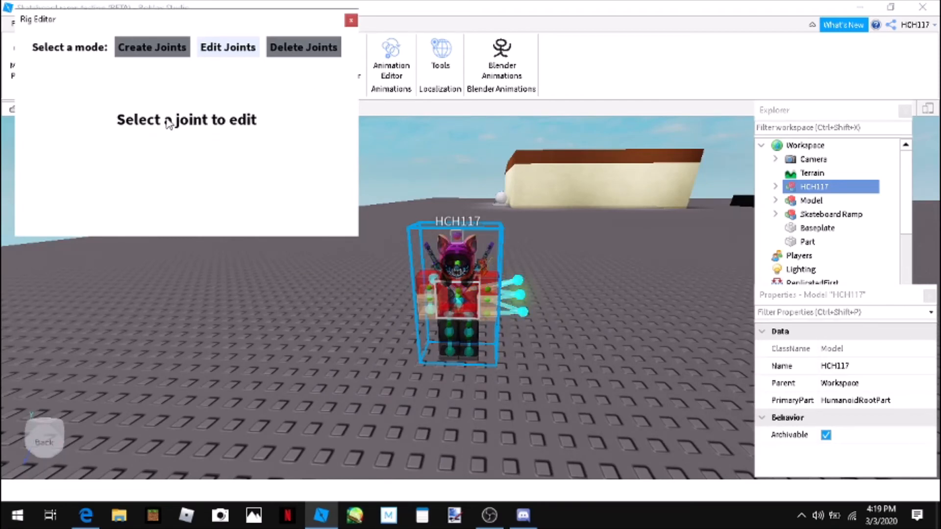
click(351, 22)
click(586, 283)
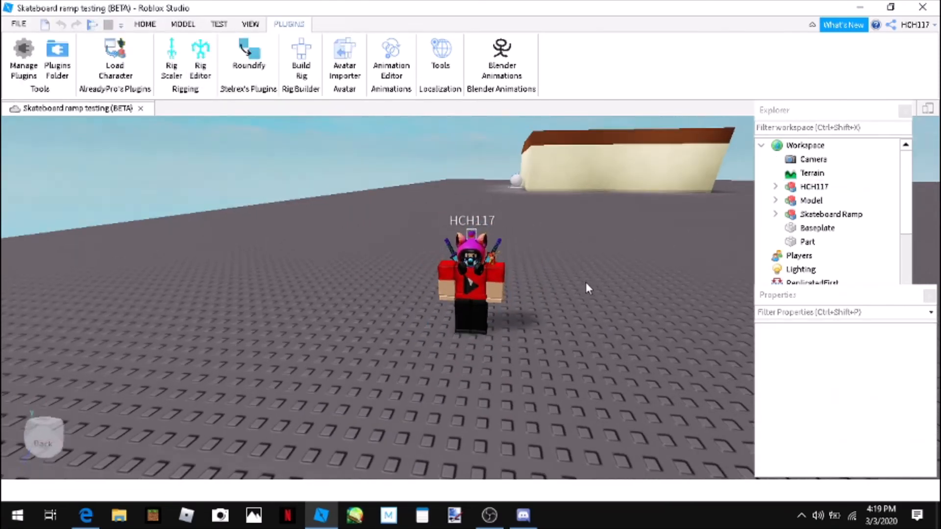
scroll(580, 281, up, 5)
click(461, 247)
scroll(590, 280, down, 8)
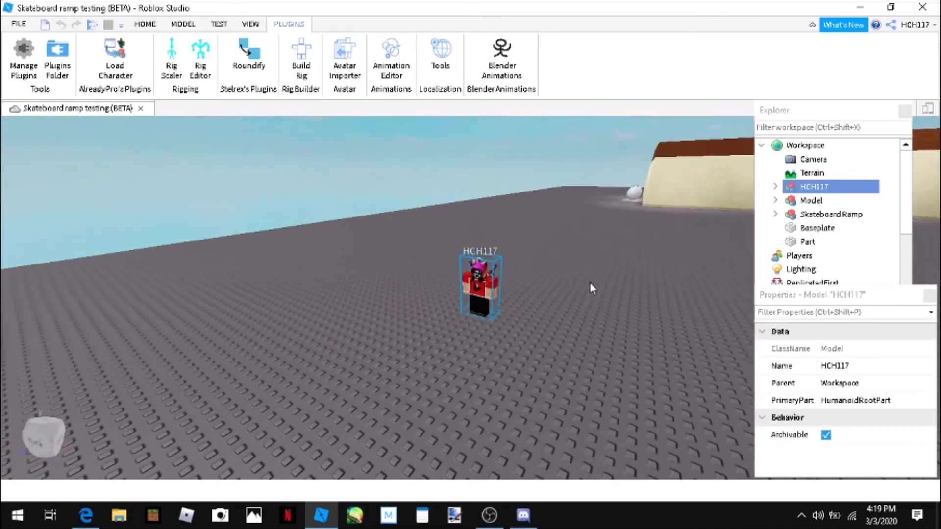
click(592, 295)
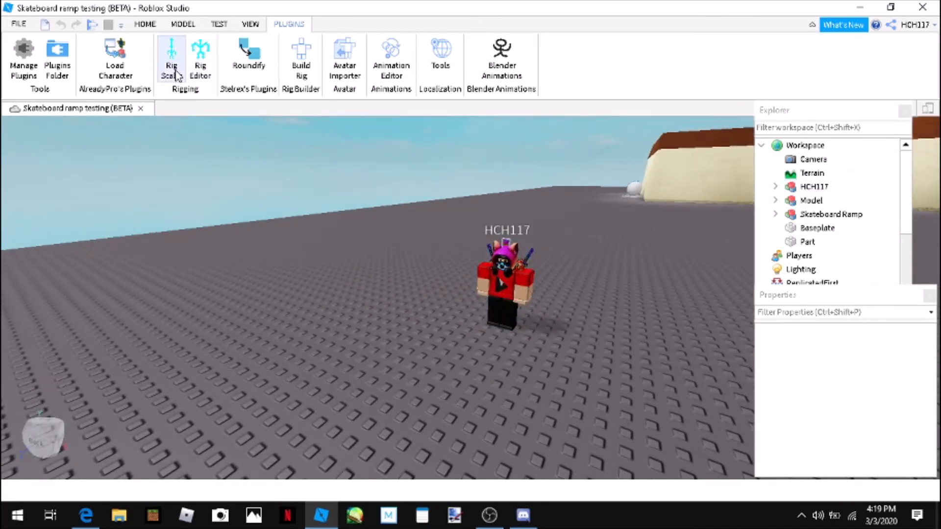
Step: Load the character's rig into the Rig Scaler, set its scale to 5.0 and inspect the enlarged character
click(172, 69)
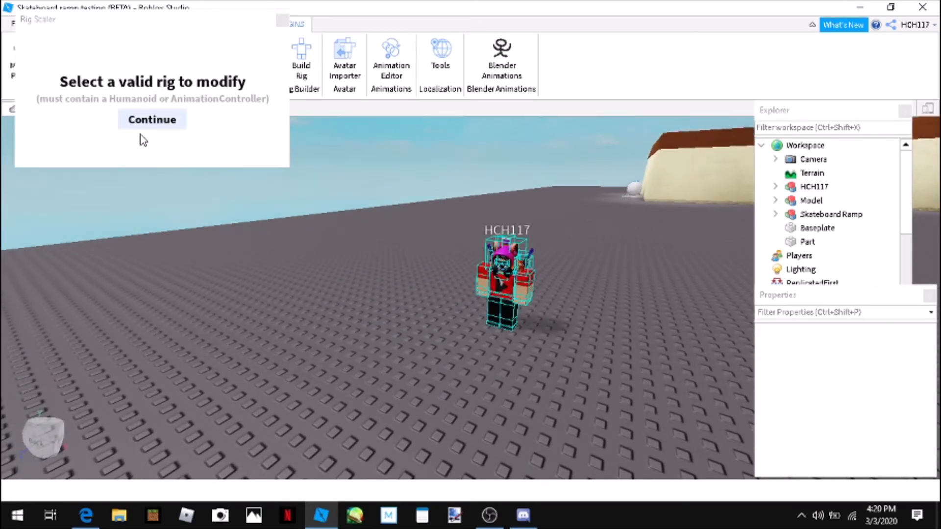
click(160, 126)
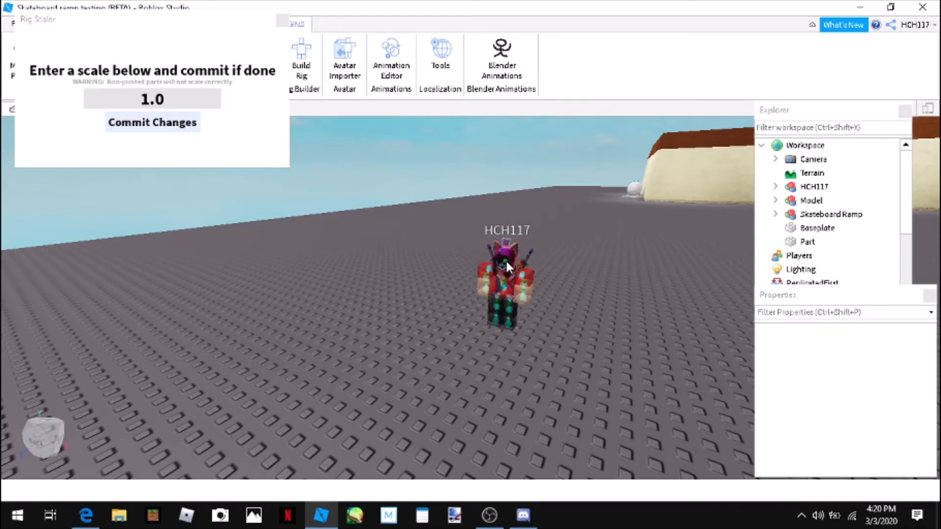
scroll(563, 297, up, 5)
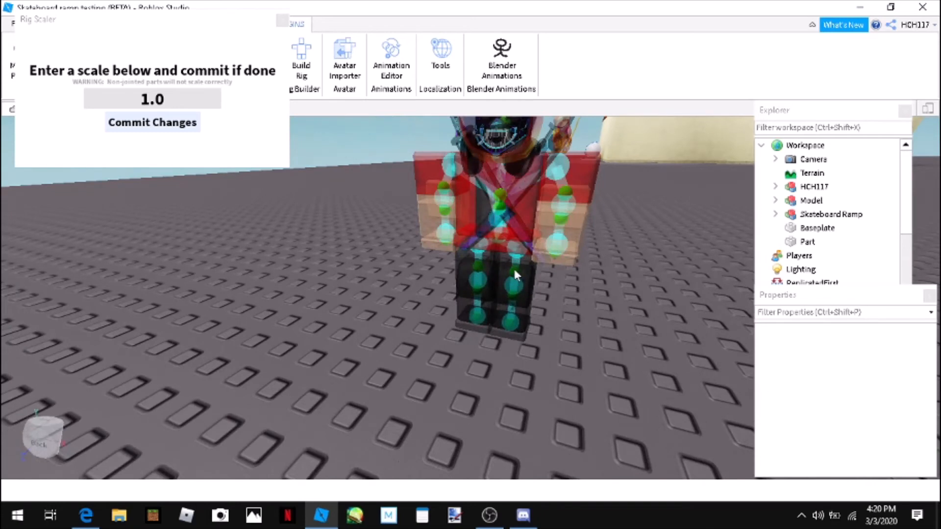
click(172, 104)
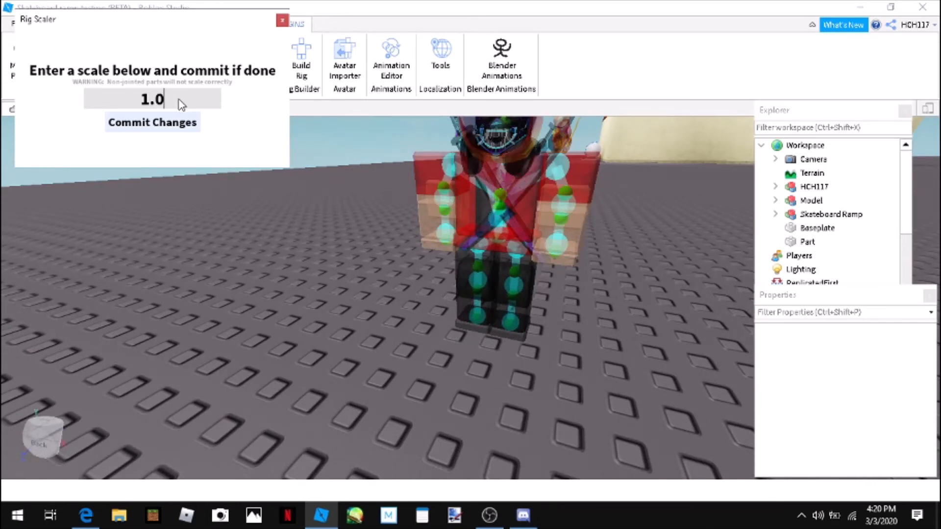
key(BackSpace)
key(BackSpace)
key(BackSpace)
text(5.0)
key(Return)
scroll(496, 326, down, 8)
right_drag(475, 337, 477, 333)
scroll(475, 336, up, 6)
scroll(475, 336, down, 5)
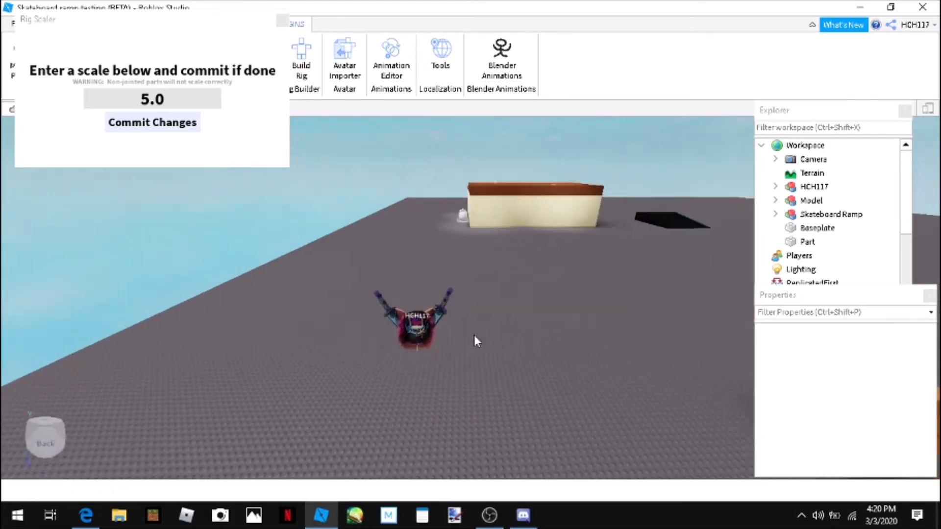
key(a)
key(w)
scroll(475, 340, down, 5)
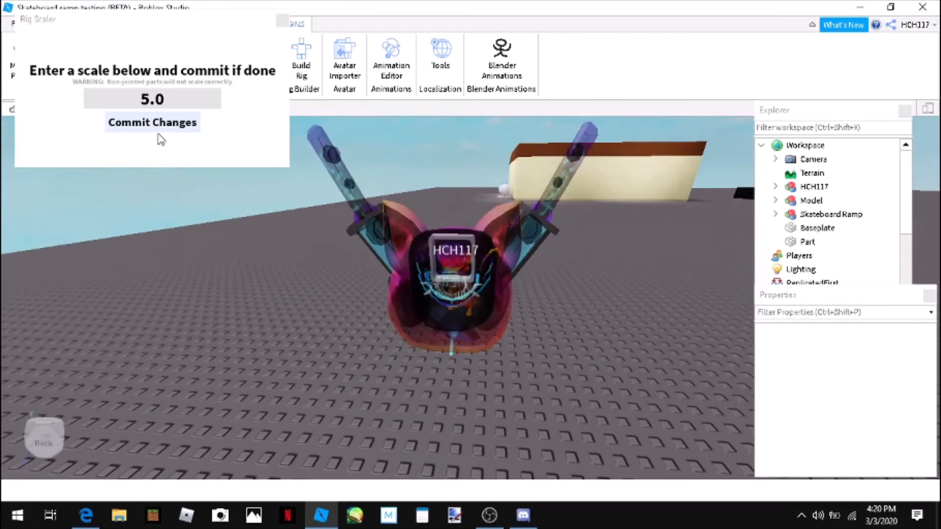
Step: Return the character's rig to scale 1.0 and close the Rig Scaler
click(154, 134)
click(512, 319)
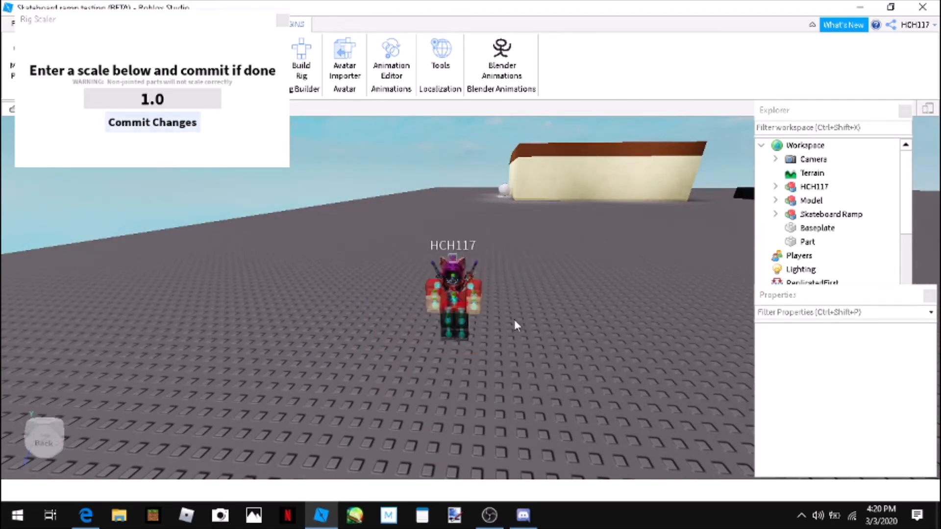
scroll(514, 320, up, 2)
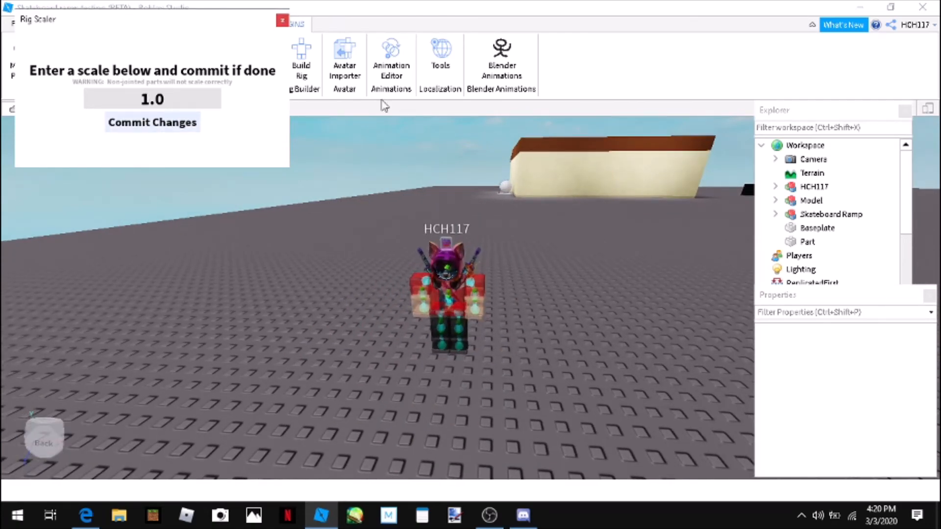
click(282, 20)
Step: Open the Animation Editor and choose the character as the rig to animate
scroll(563, 315, up, 1)
click(455, 284)
scroll(454, 283, down, 5)
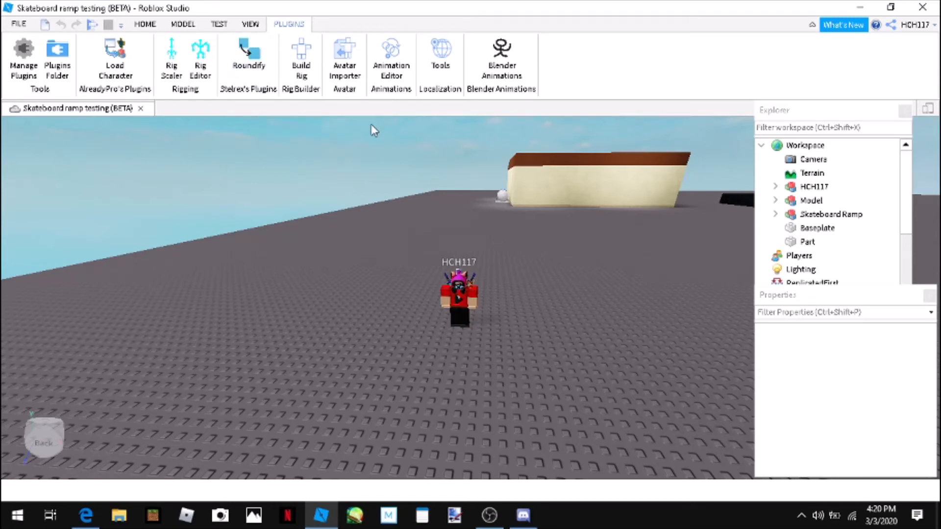
click(456, 297)
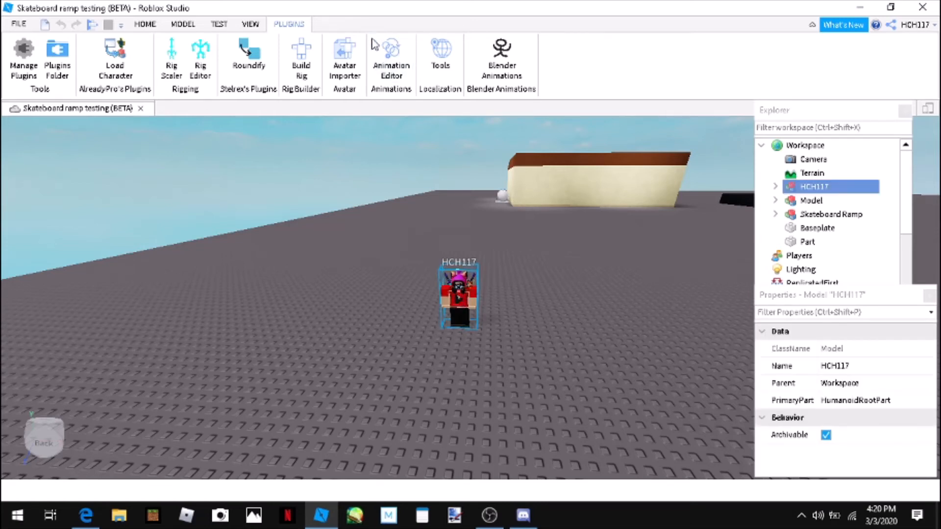
click(398, 75)
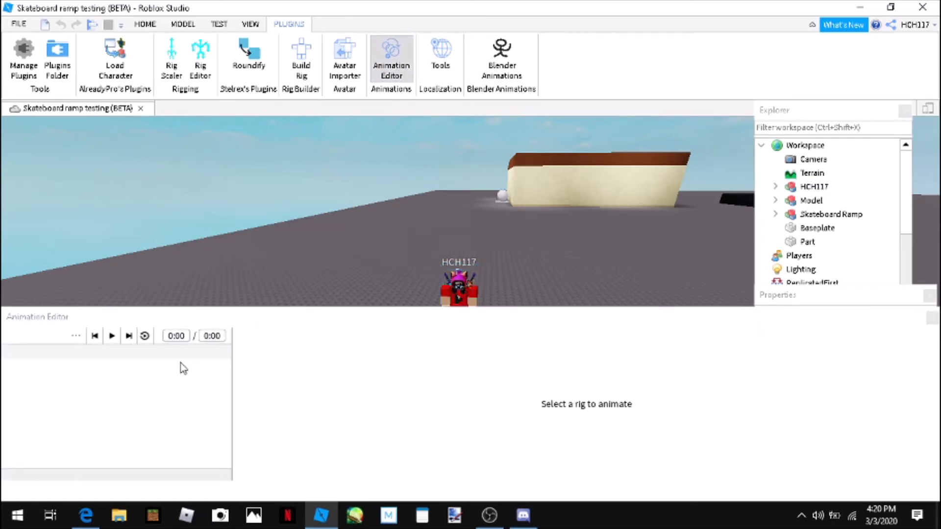
click(460, 290)
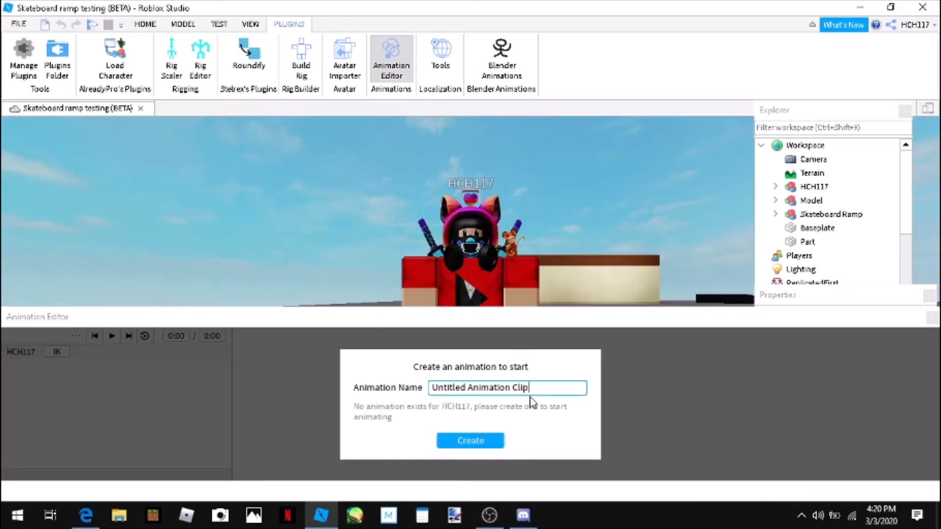
Step: Create a new animation for the character named "Hello Animation"
click(525, 385)
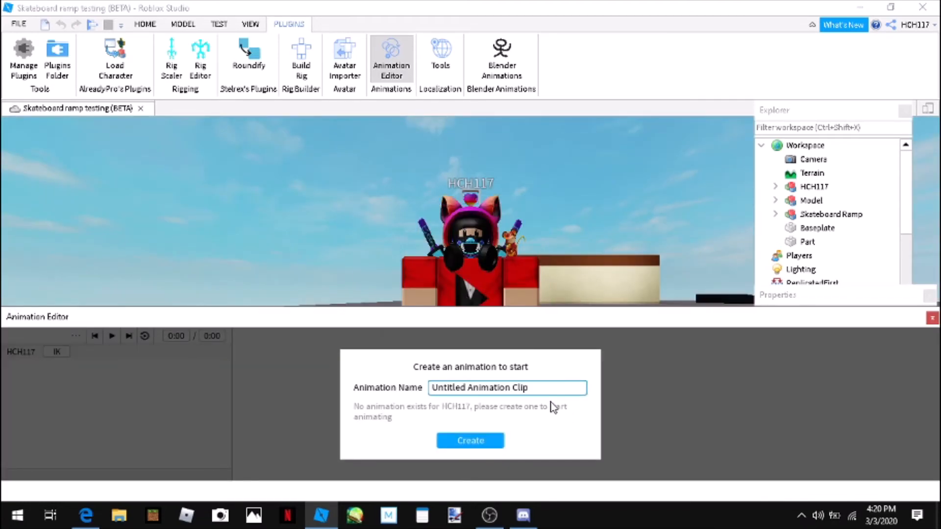
key(BackSpace)
key(BackSpace)
key(BackSpace)
key(BackSpace)
key(BackSpace)
key(BackSpace)
key(BackSpace)
key(BackSpace)
key(BackSpace)
key(BackSpace)
key(BackSpace)
key(BackSpace)
key(BackSpace)
key(BackSpace)
key(BackSpace)
key(BackSpace)
key(BackSpace)
key(BackSpace)
key(BackSpace)
key(BackSpace)
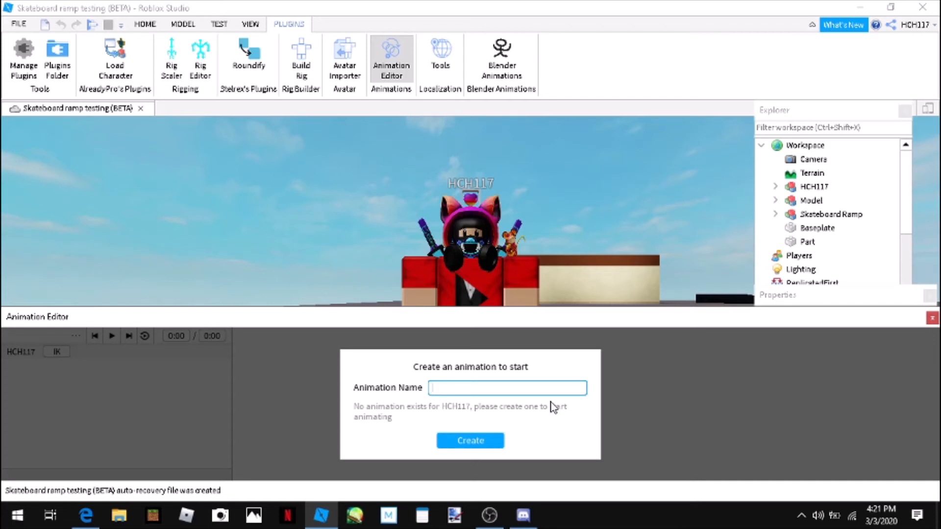
text(Hello Animation)
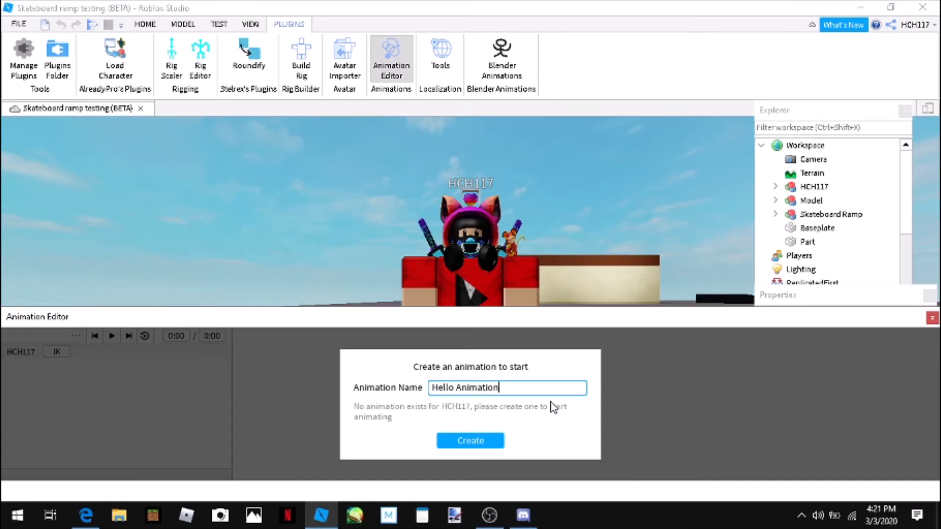
key(Return)
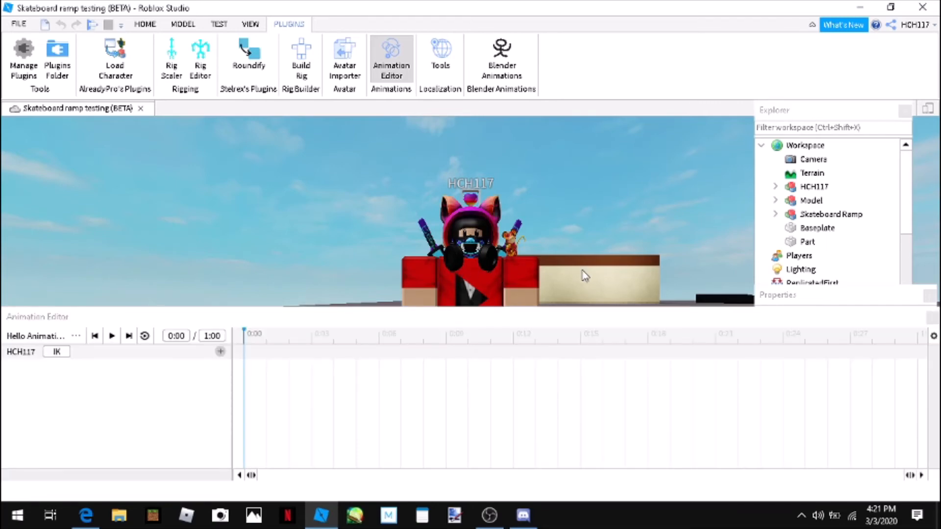
Step: Key the character's left upper arm at 0:00 with a rotation of 0, 0, 0 and show its position and rotation values
right_drag(581, 273, 433, 199)
scroll(433, 192, up, 3)
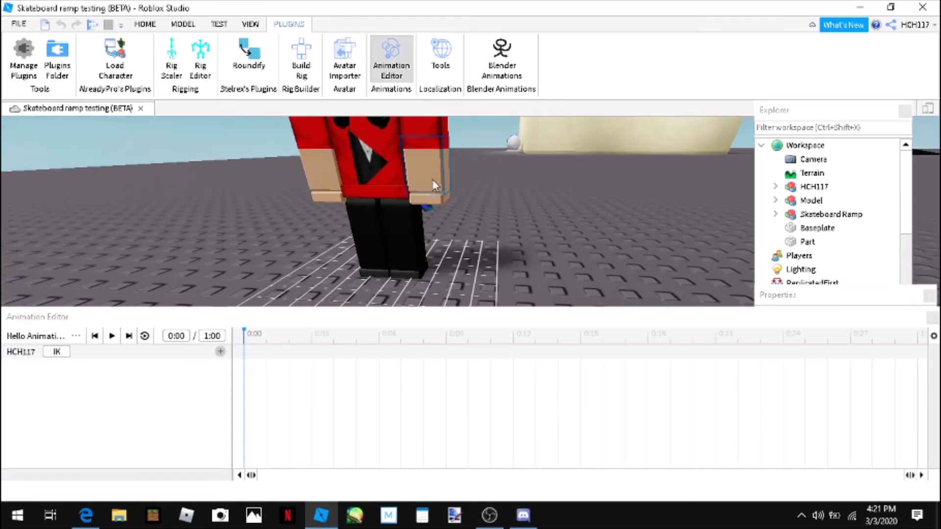
click(433, 148)
scroll(456, 159, down, 3)
right_drag(500, 188, 500, 188)
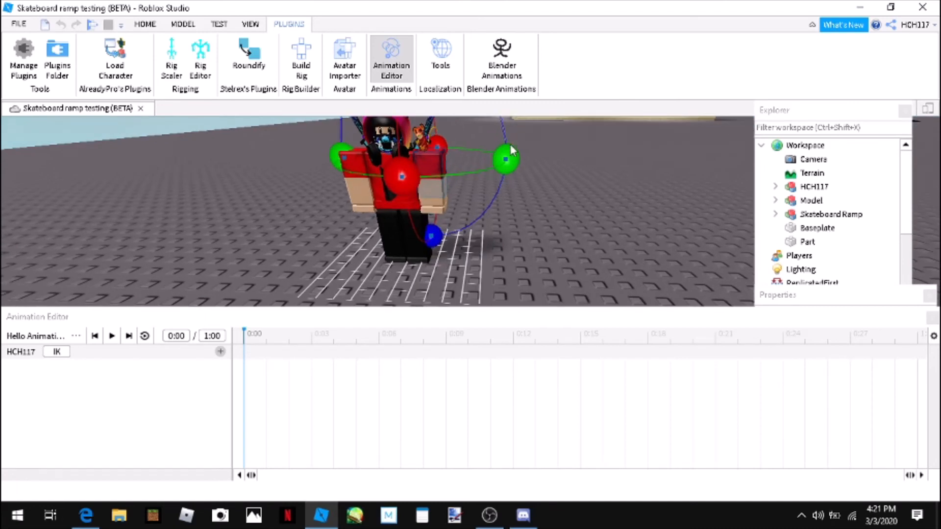
drag(511, 146, 490, 120)
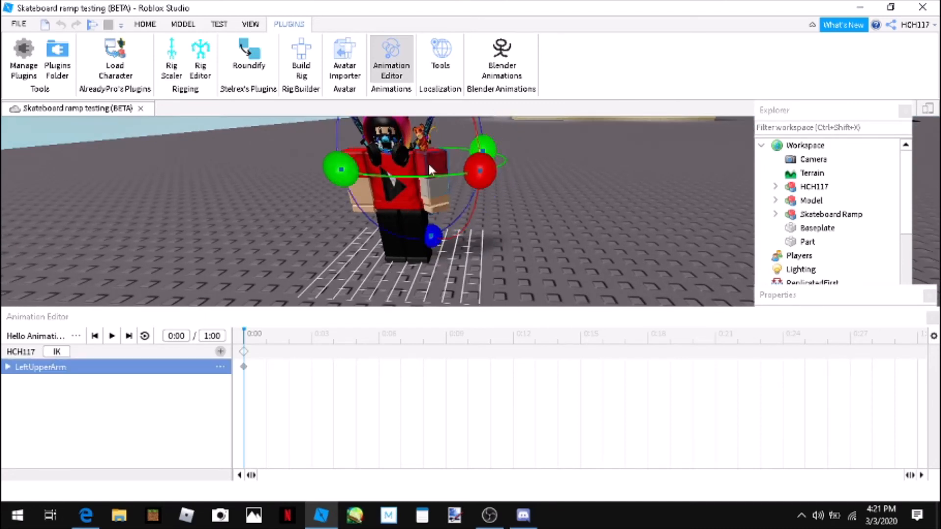
drag(351, 181, 309, 170)
scroll(594, 294, down, 2)
right_drag(594, 294, 536, 285)
scroll(535, 284, down, 2)
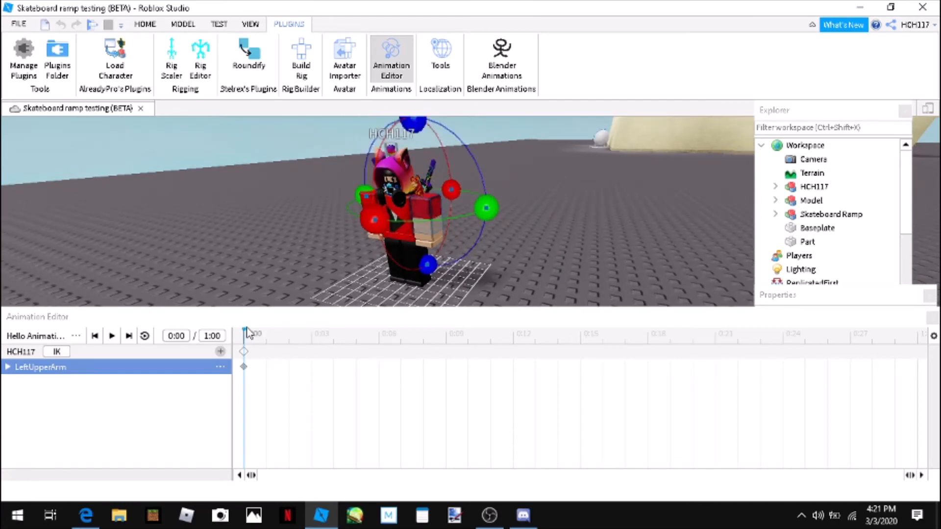
mouse_move(245, 327)
mouse_down()
mouse_move(262, 328)
mouse_move(250, 331)
mouse_up()
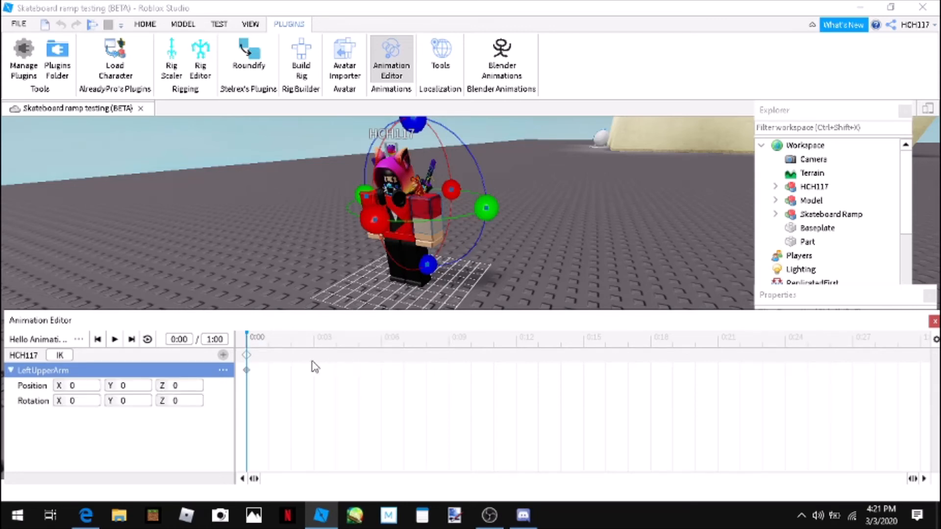
Step: Key the left upper arm's Z rotation at -90 on 0:01, -135 on 0:02 and -90 on 0:03
drag(249, 336, 266, 339)
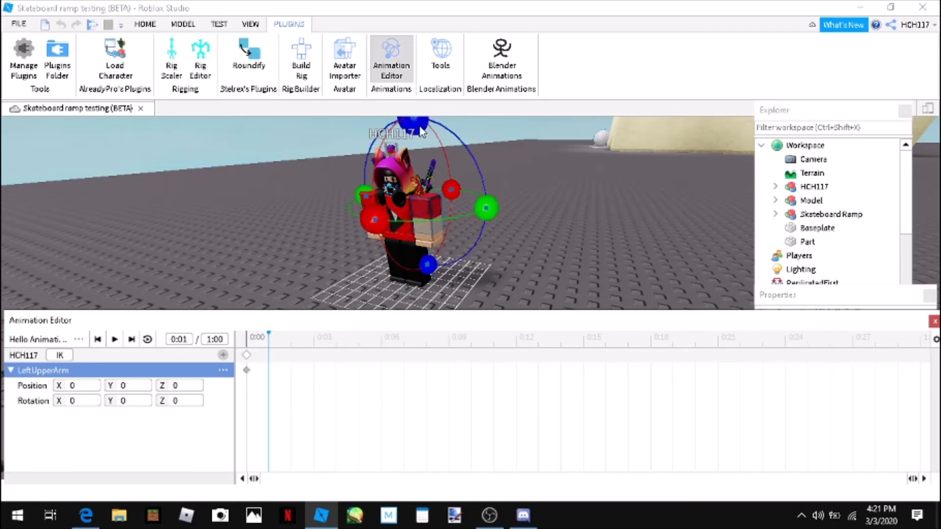
drag(412, 124, 364, 193)
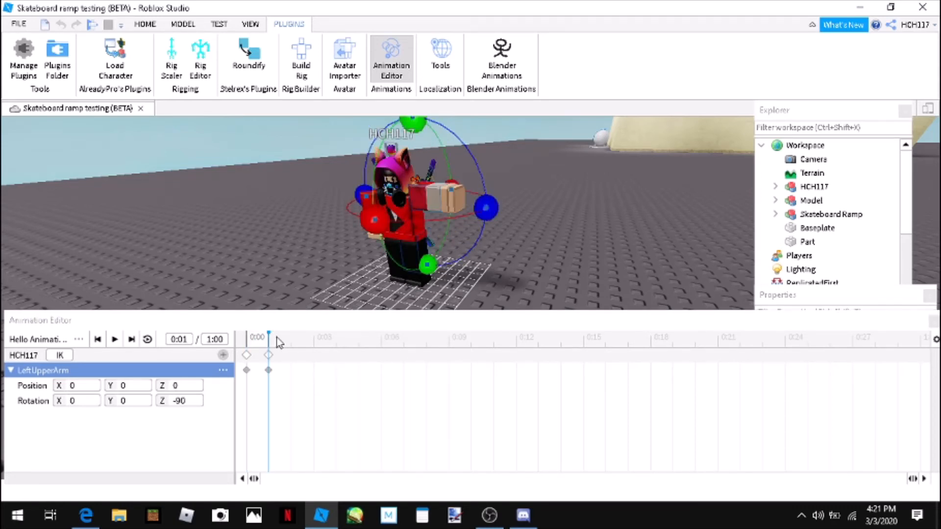
drag(271, 339, 292, 339)
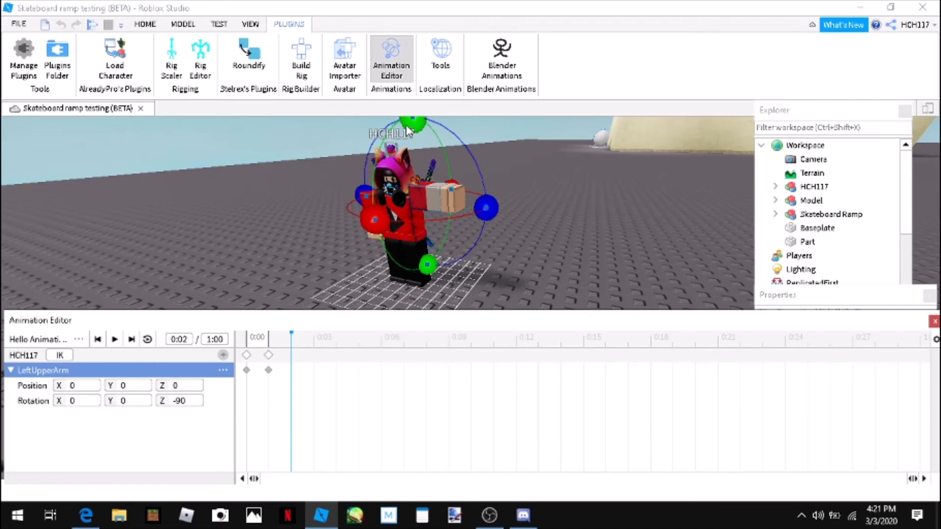
drag(411, 123, 386, 131)
drag(492, 215, 475, 165)
drag(292, 337, 322, 340)
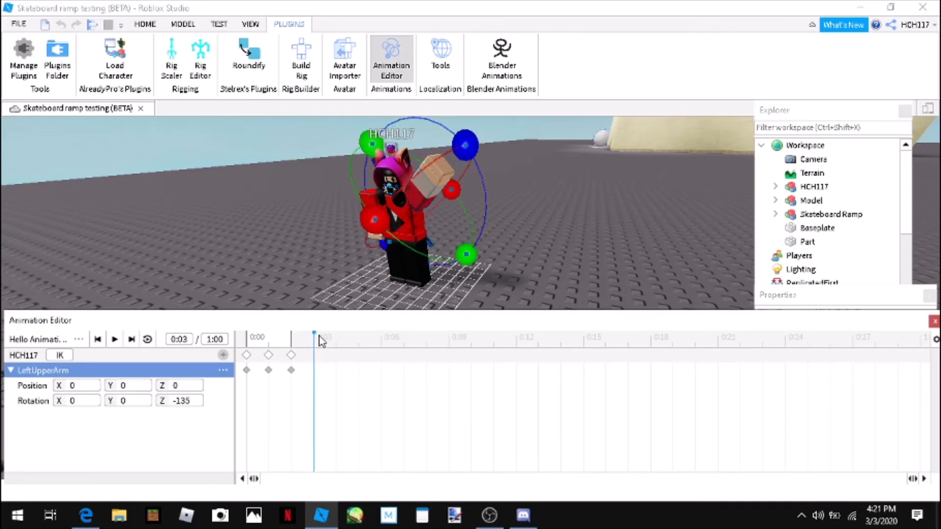
drag(470, 147, 488, 211)
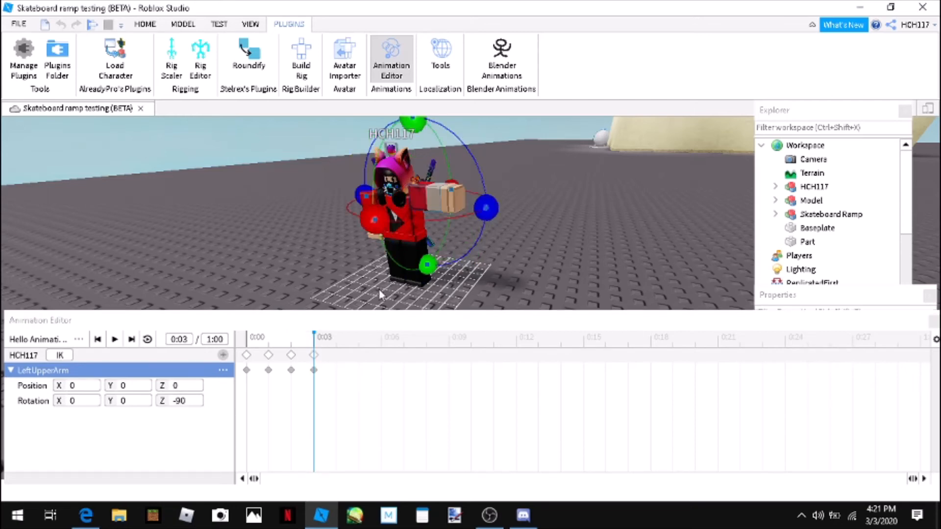
Step: Key the left lower arm bent diagonally upward at 0:04 and pointing straight up at 0:05
drag(314, 340, 336, 345)
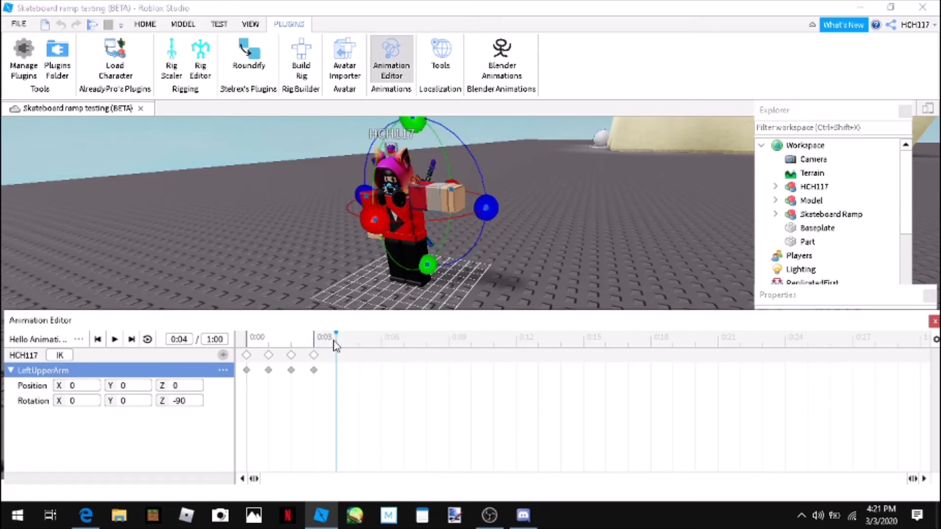
click(443, 196)
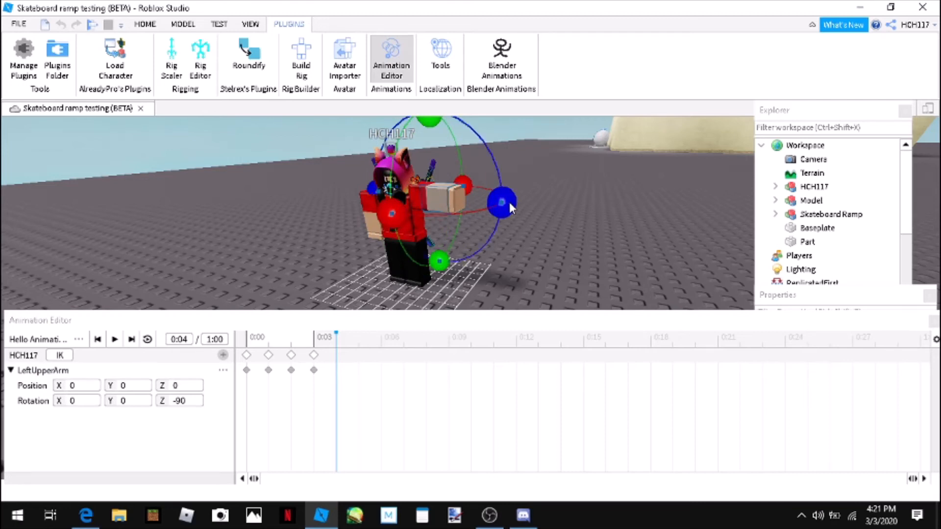
drag(510, 202, 483, 139)
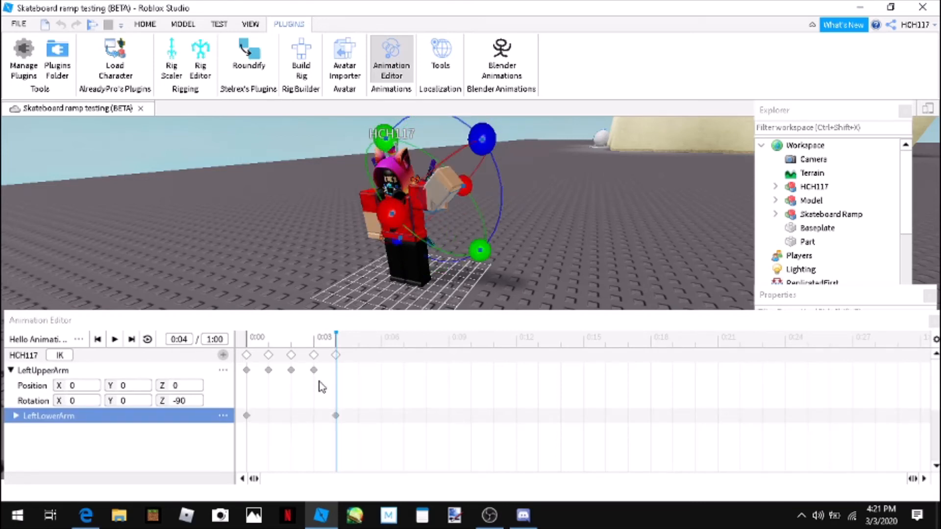
click(338, 337)
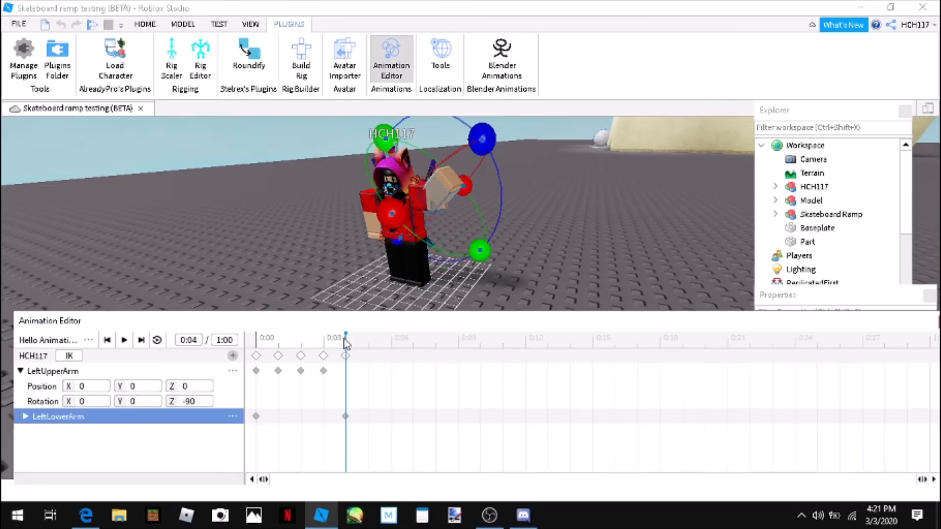
drag(346, 338, 369, 338)
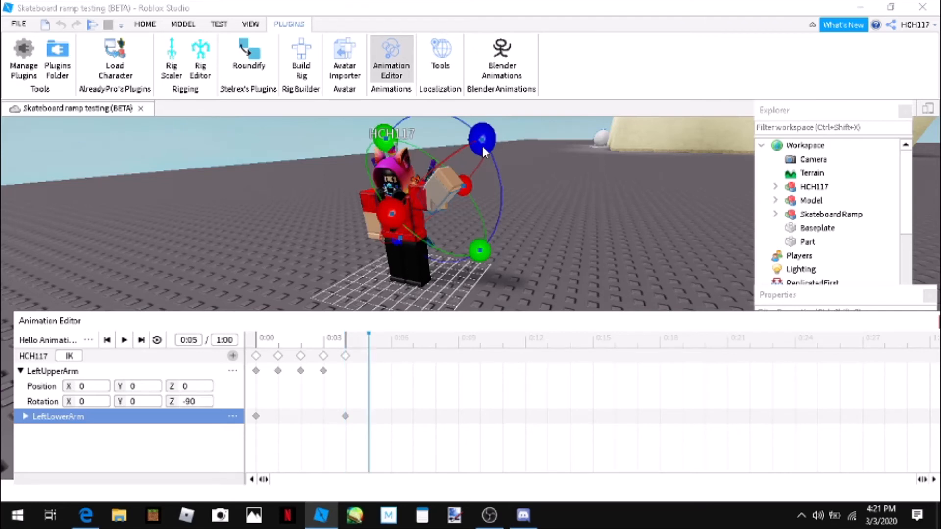
drag(483, 144, 470, 138)
Step: Key the left upper arm's Z rotation at -45 on both 0:06 and 0:07
click(385, 341)
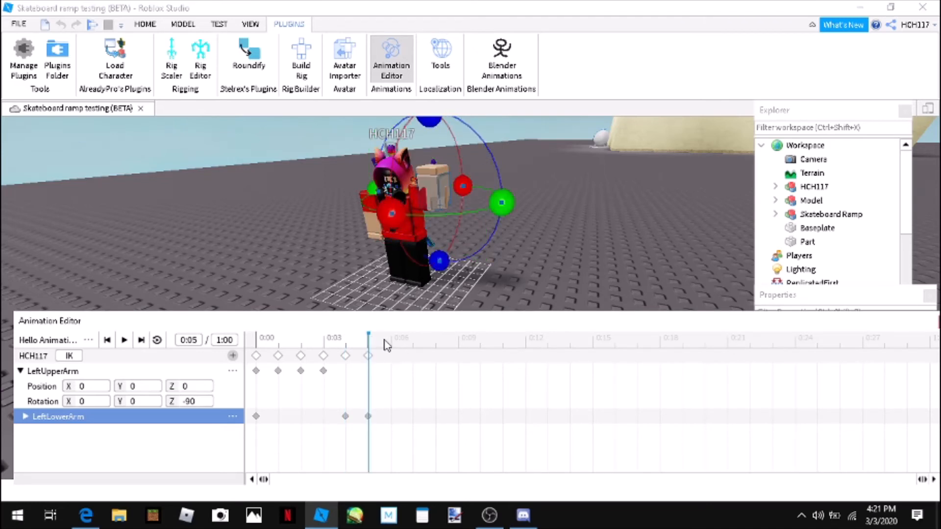
click(391, 339)
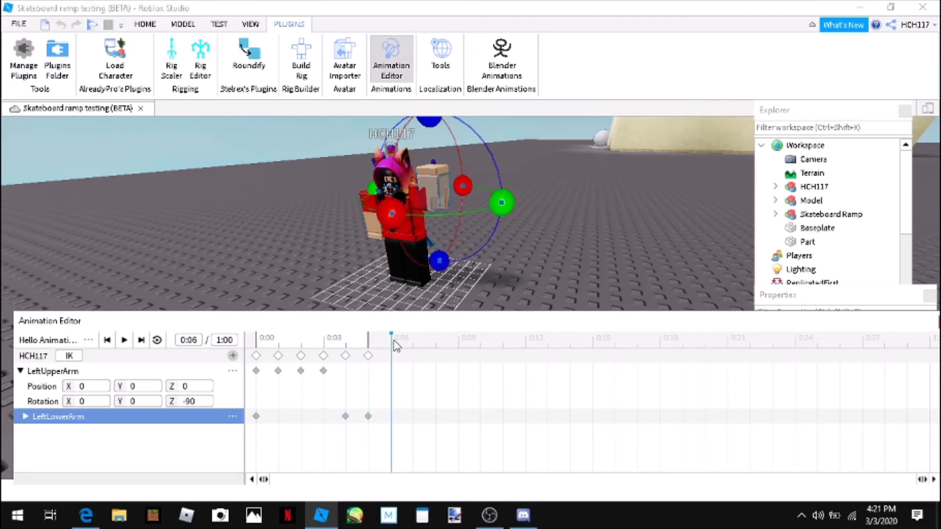
click(412, 201)
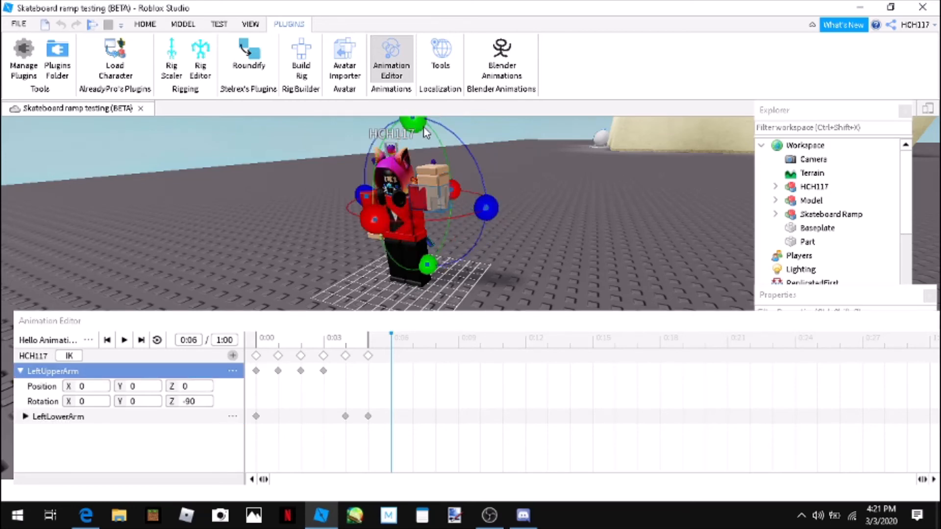
drag(424, 131, 426, 126)
drag(493, 210, 453, 297)
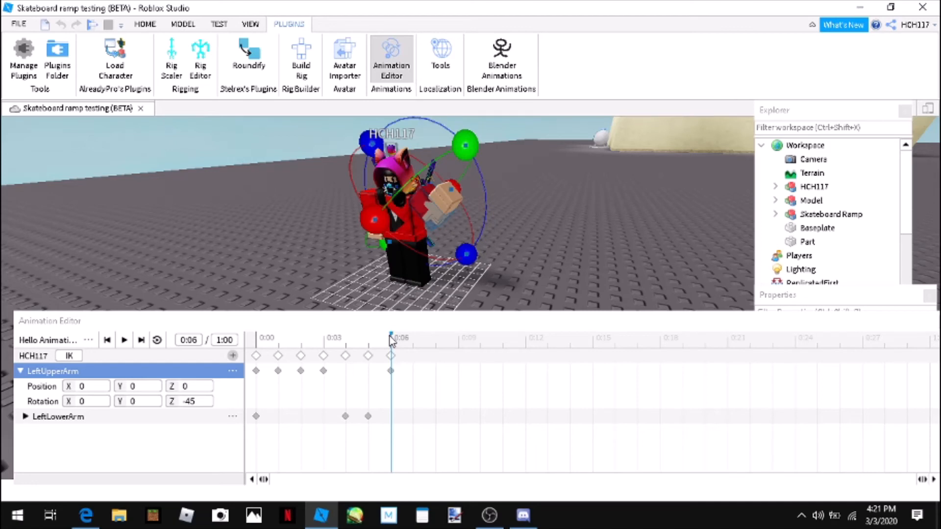
drag(391, 338, 414, 340)
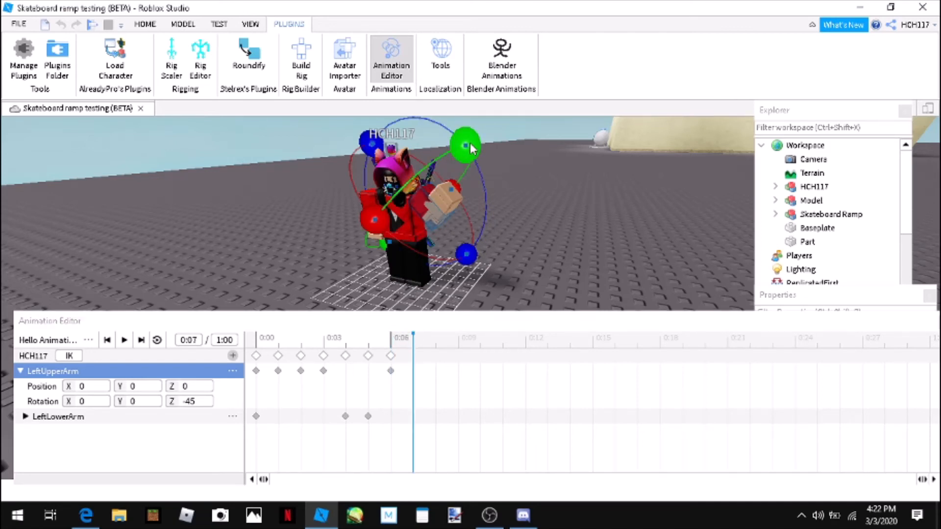
drag(466, 153, 399, 122)
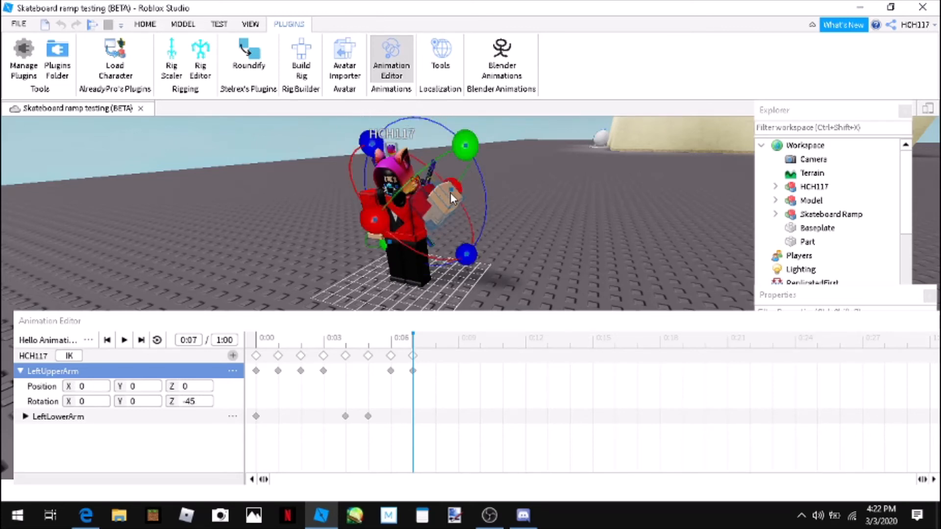
Step: Key the left lower arm lowered to horizontal at 0:07 and in line with the upper arm at 0:08
click(443, 211)
mouse_move(484, 162)
mouse_down()
mouse_move(493, 245)
mouse_move(480, 204)
mouse_move(485, 169)
mouse_up()
drag(415, 339, 436, 339)
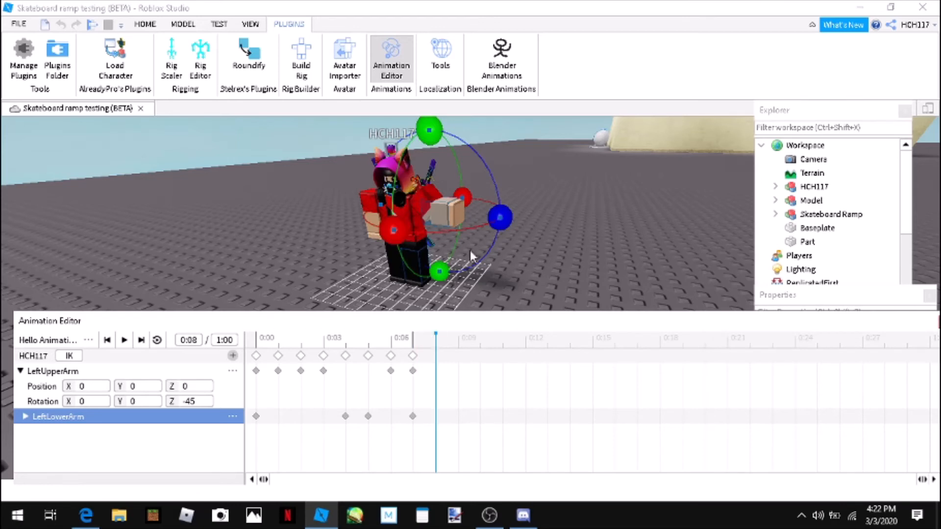
drag(503, 229, 479, 268)
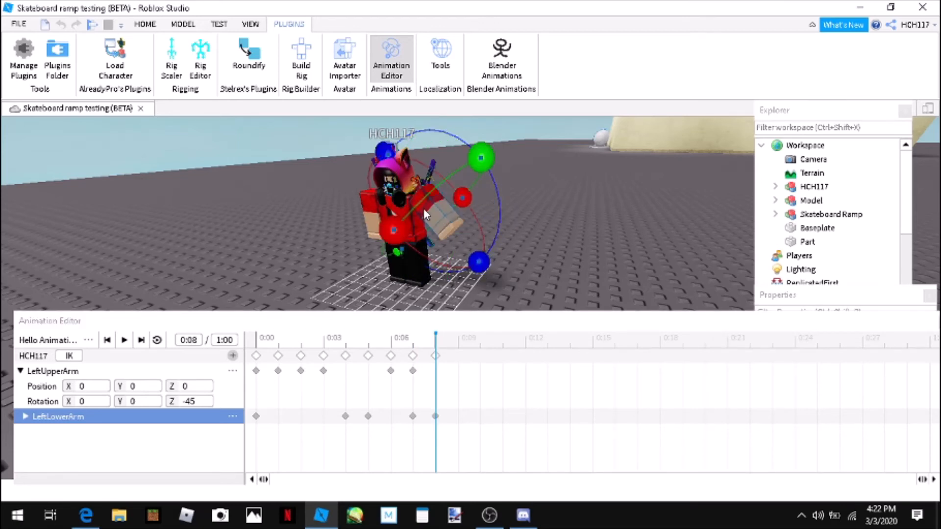
Step: Rotate the left upper arm upward about its Z axis to key it at 0:08
click(419, 201)
click(424, 215)
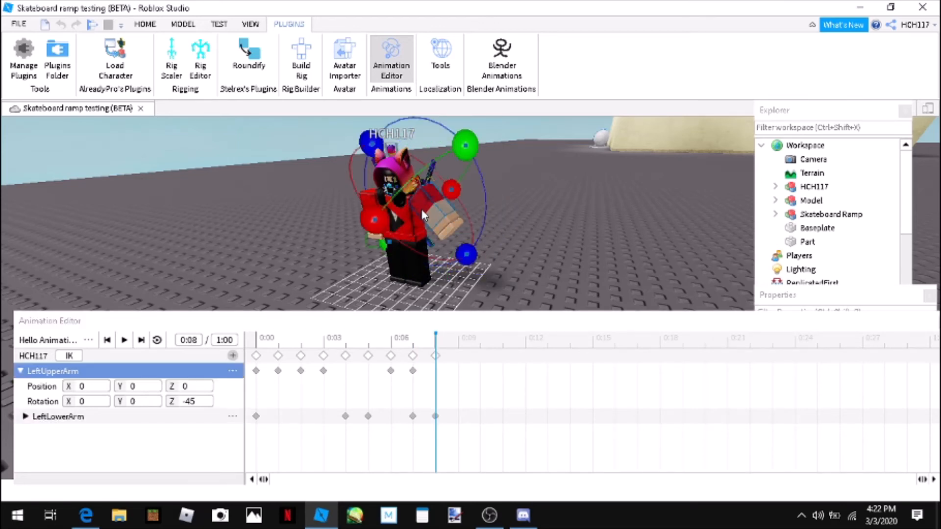
drag(466, 254, 505, 177)
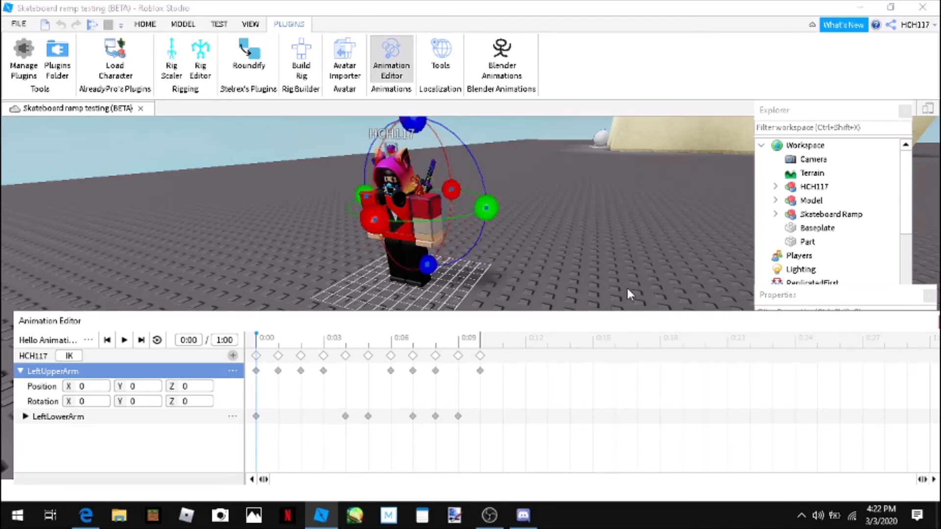
Step: Turn on looping for the animation and play it back on the character
click(156, 340)
click(124, 342)
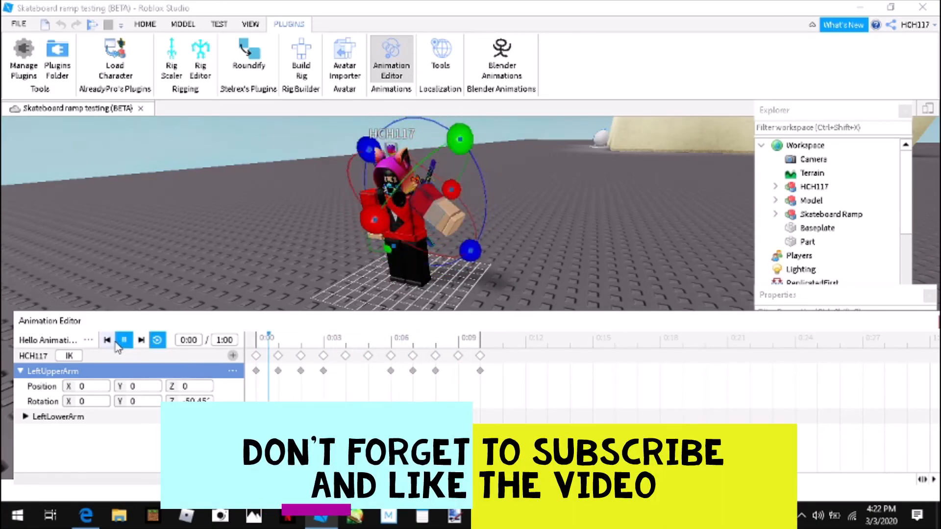
click(116, 343)
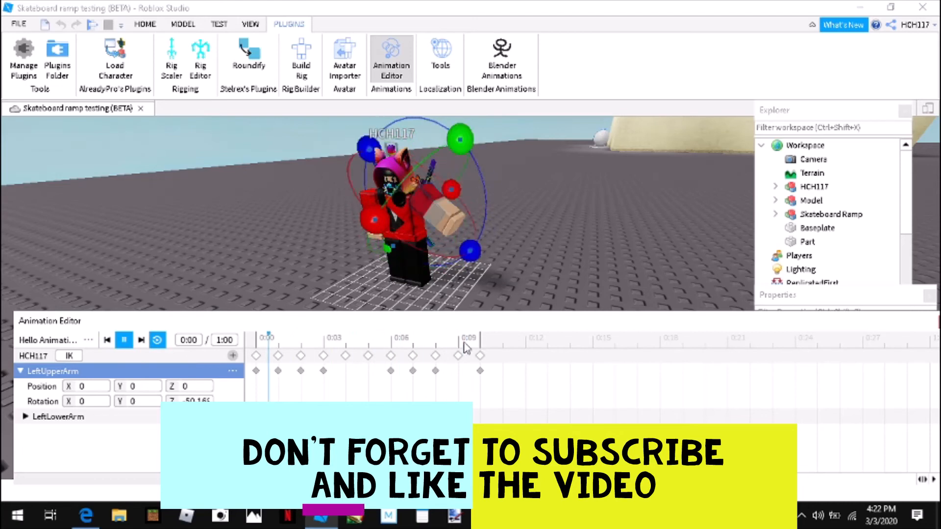
Step: Stop the wave animation's playback and close the Animation Editor
click(122, 341)
click(123, 340)
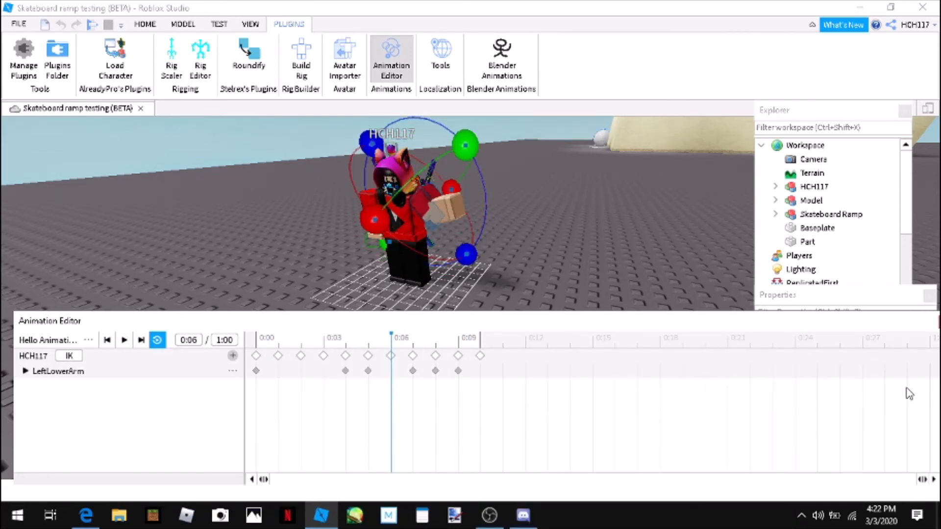
click(935, 322)
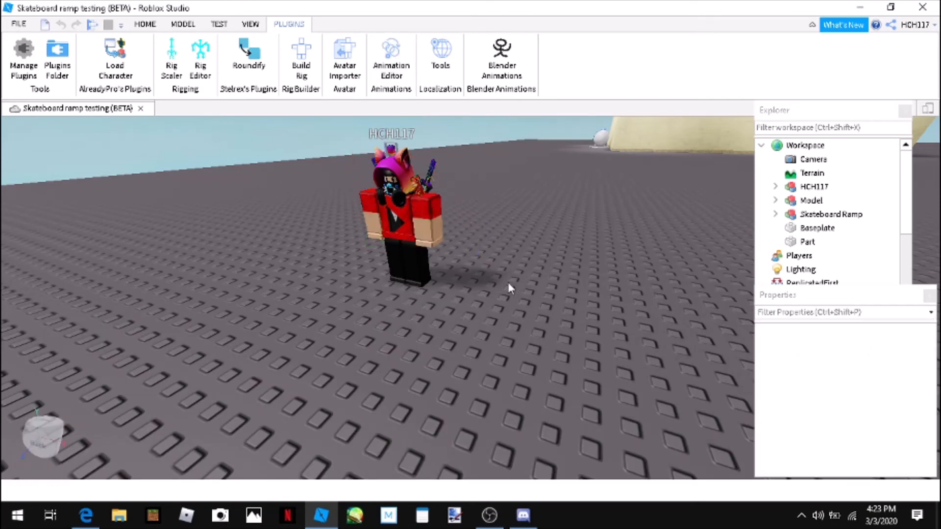
Step: Build an R15 Block Rig with the Rig Builder and place the dummy beside the existing character
scroll(548, 289, down, 5)
scroll(548, 289, up, 5)
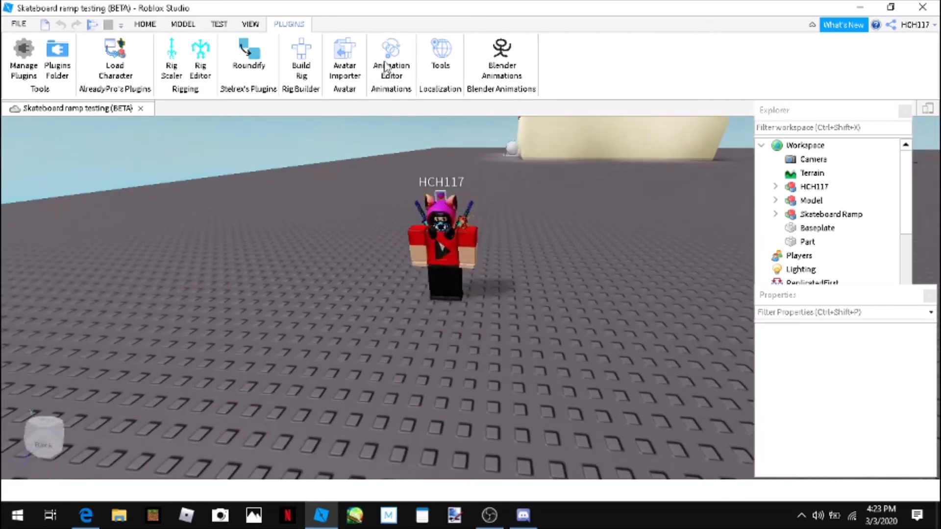
click(308, 83)
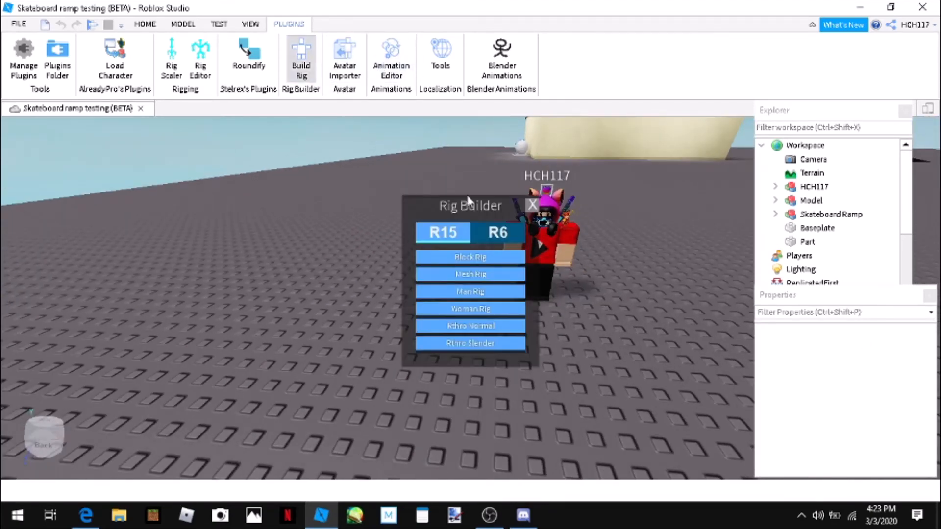
click(466, 257)
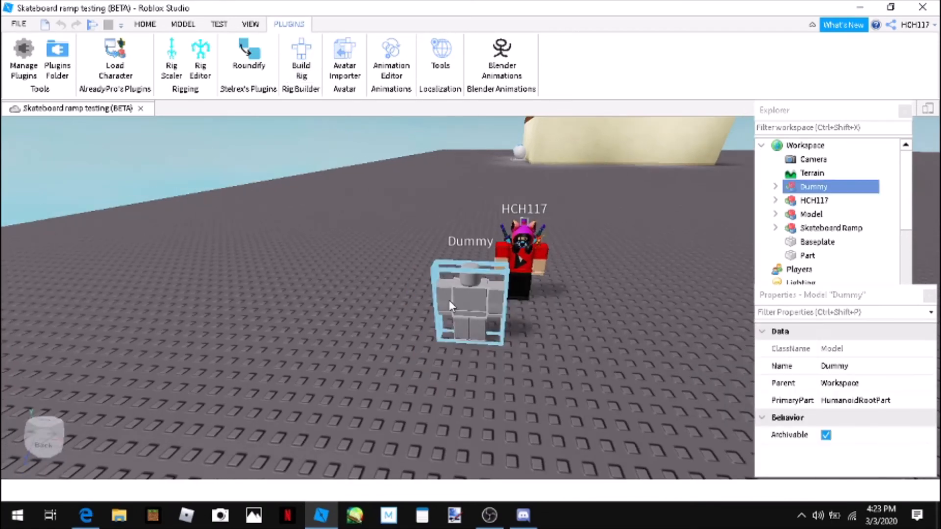
mouse_move(441, 298)
mouse_down()
mouse_move(413, 319)
mouse_move(423, 297)
mouse_up()
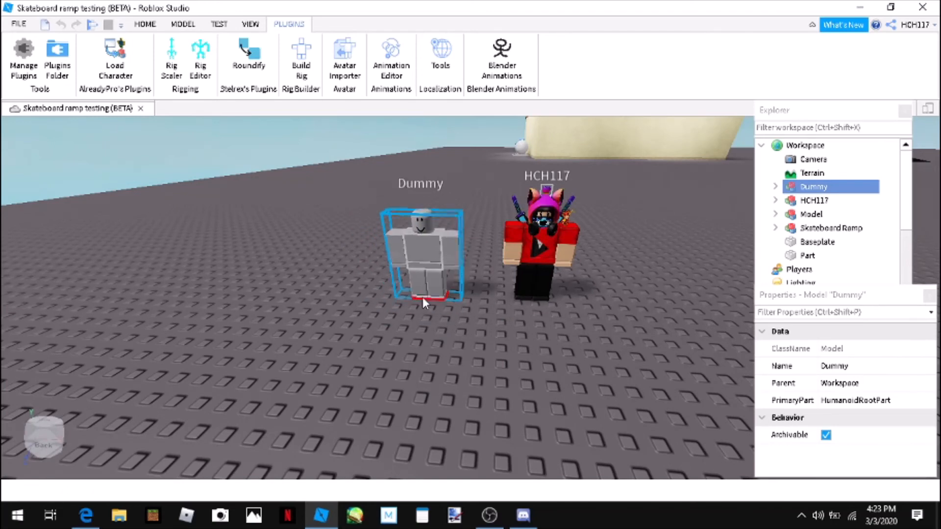
Step: Start a Custom avatar import in the Avatar Importer, then cancel the FBX file selection and close the importer
click(345, 72)
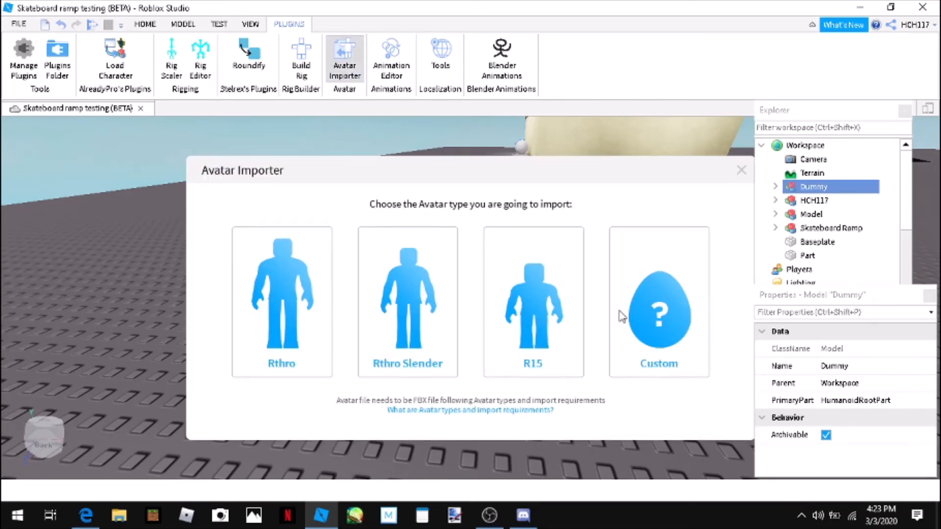
click(665, 323)
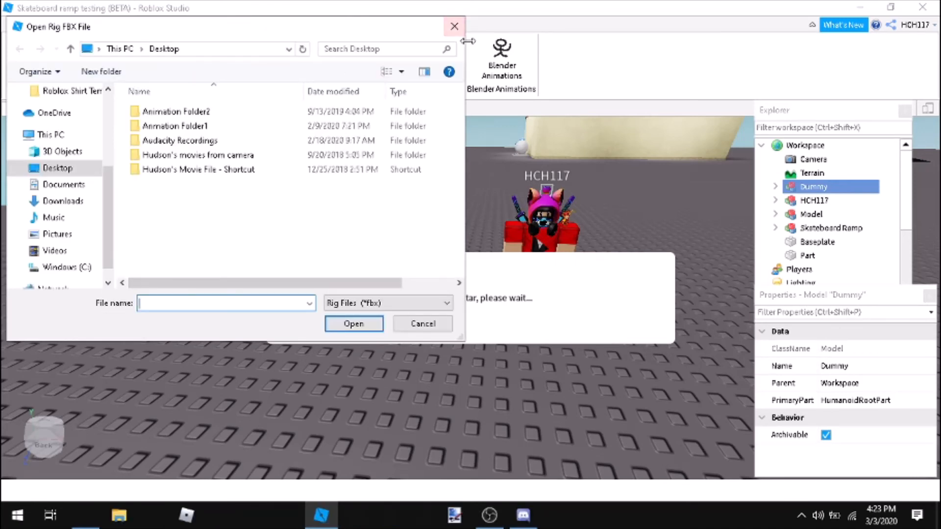
click(455, 26)
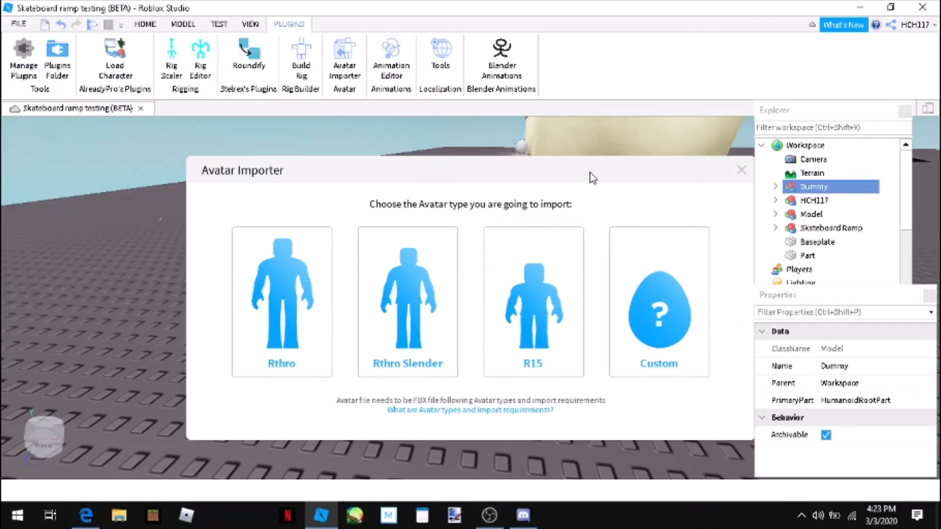
click(741, 170)
Step: Delete the dummy rig standing beside the character
click(427, 248)
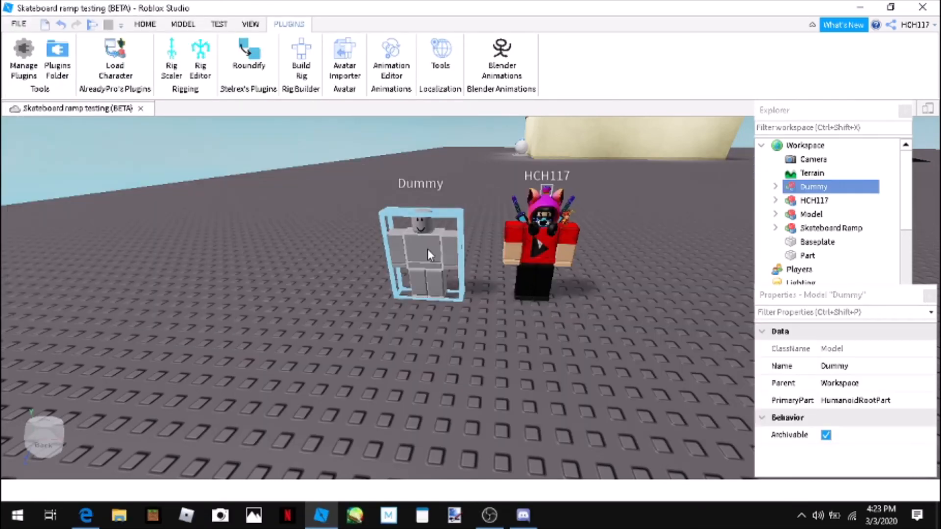
key(Delete)
Step: Open the Localization Tools to view the cloud and embedded table options, then close them
key(d)
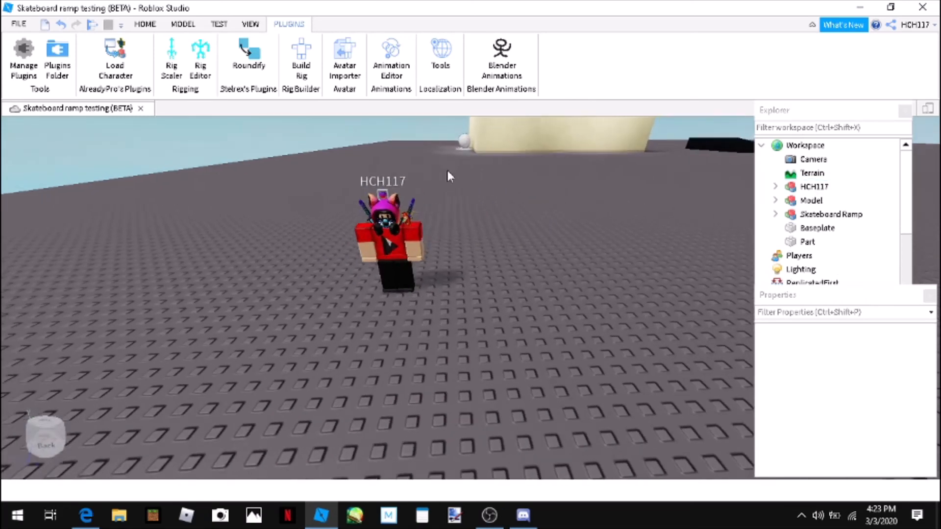
click(441, 52)
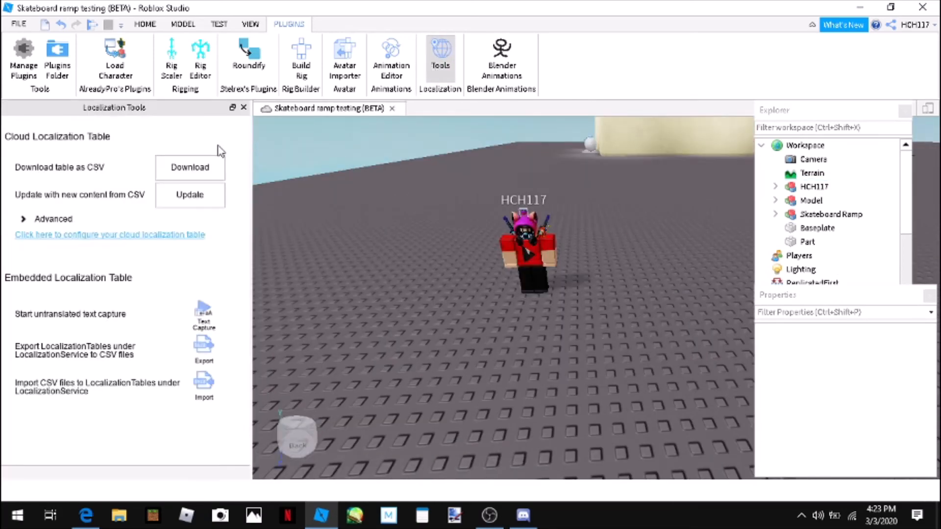
click(244, 107)
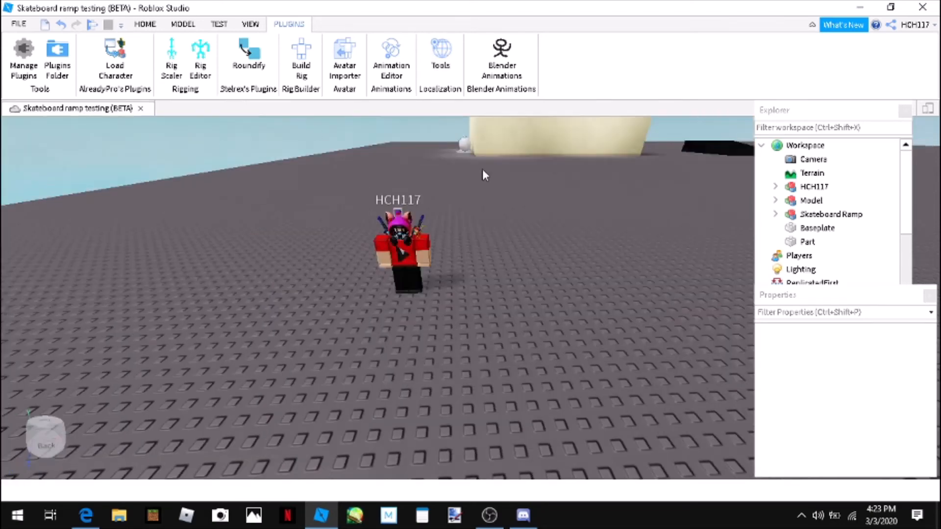
Step: Start Blender Animations with the character as the active rig and look through its export, animation and joint options
click(483, 70)
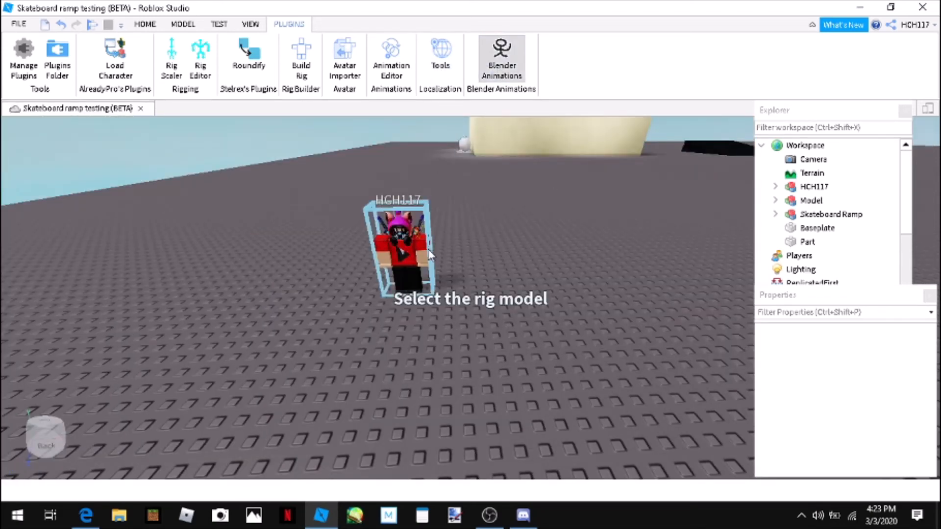
click(406, 251)
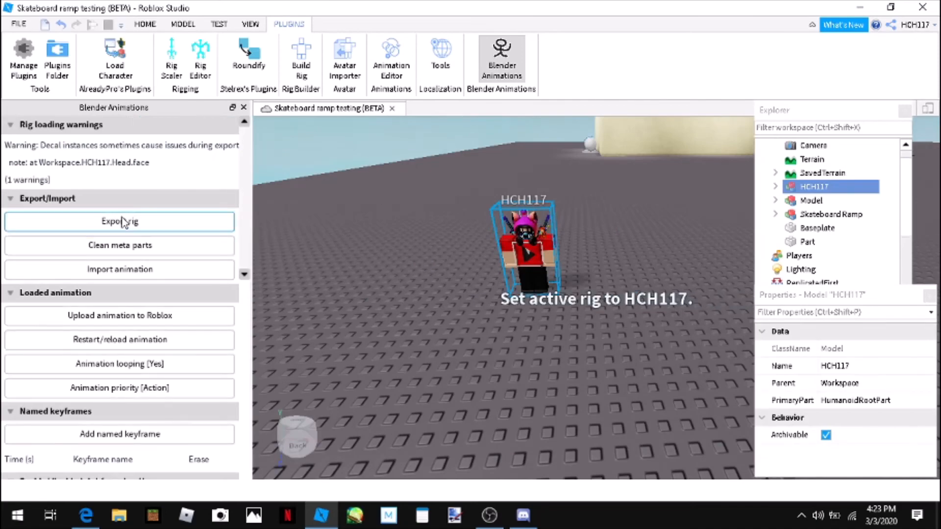
scroll(125, 176, down, 5)
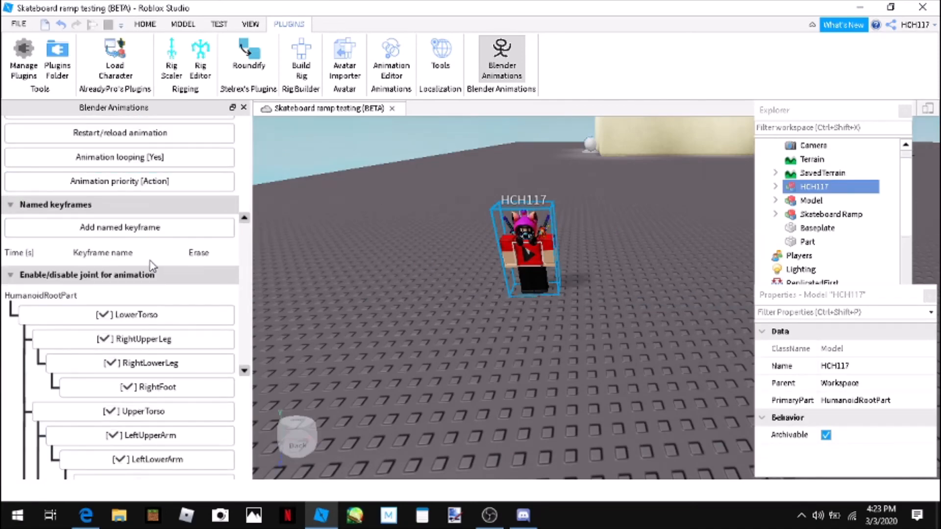
Step: Disable the LowerTorso joint for animation, add a blank named keyframe, and close Blender Animations
click(140, 326)
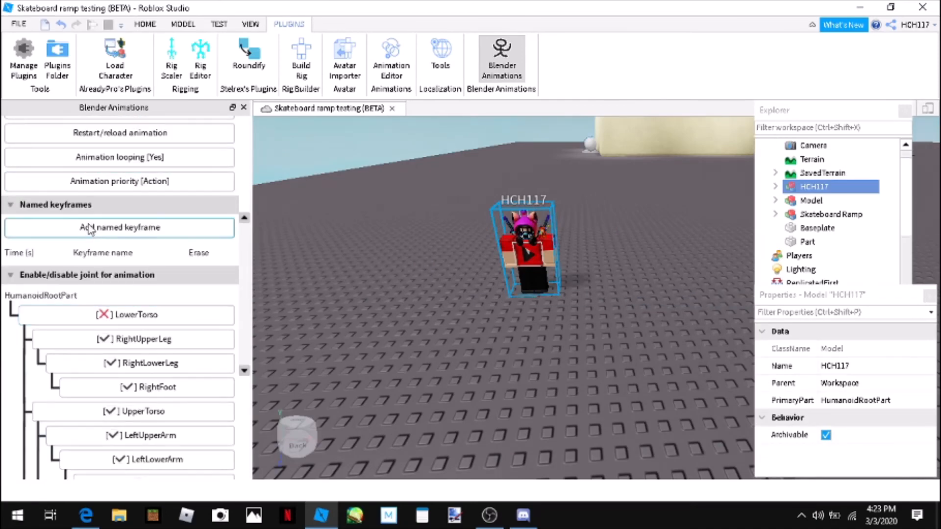
click(134, 240)
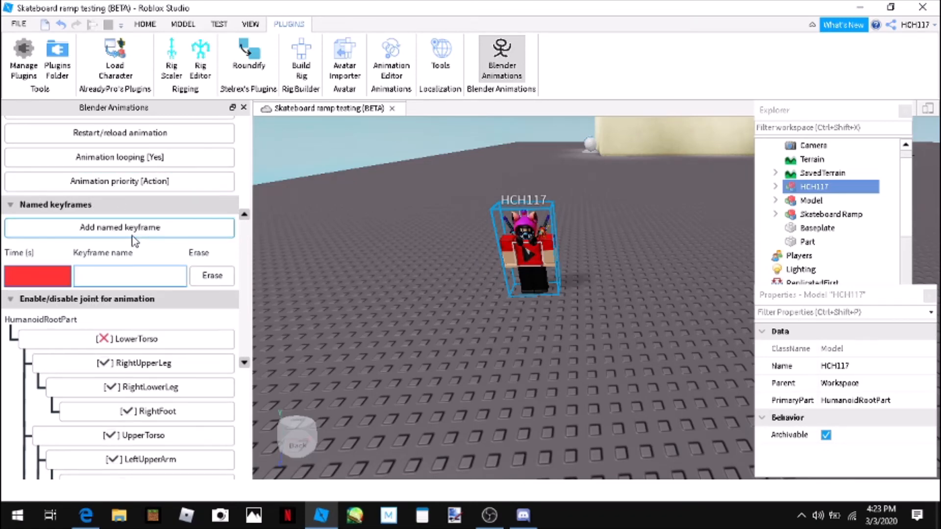
click(243, 109)
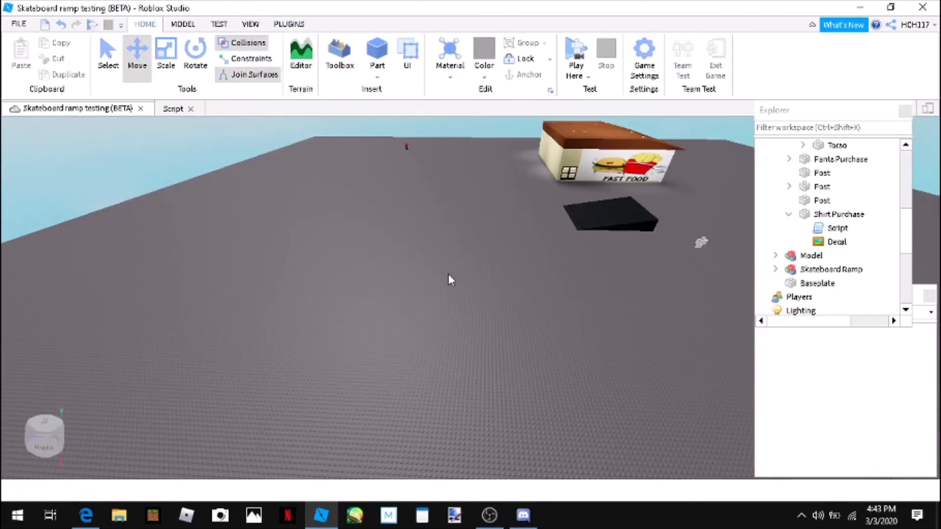
Step: Collapse the mannequin model and its nested model in the Explorer tree
scroll(448, 273, up, 3)
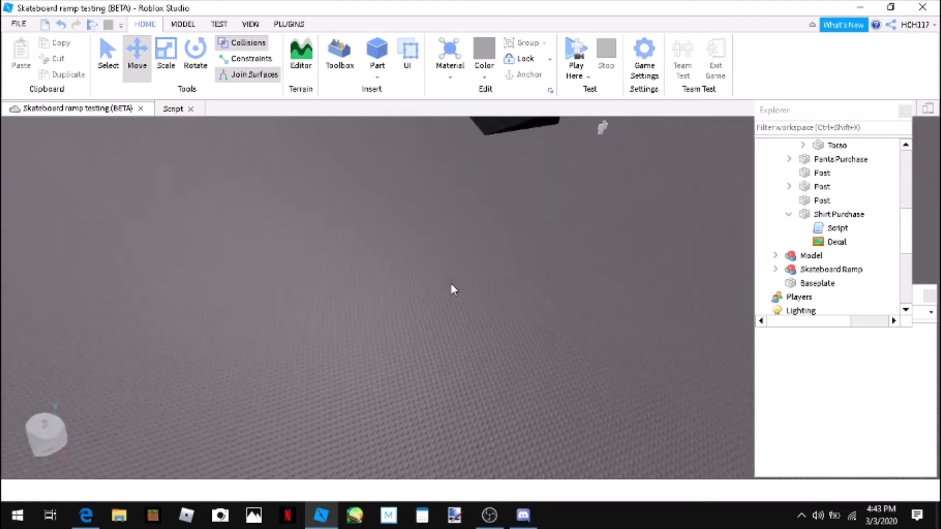
scroll(449, 281, down, 5)
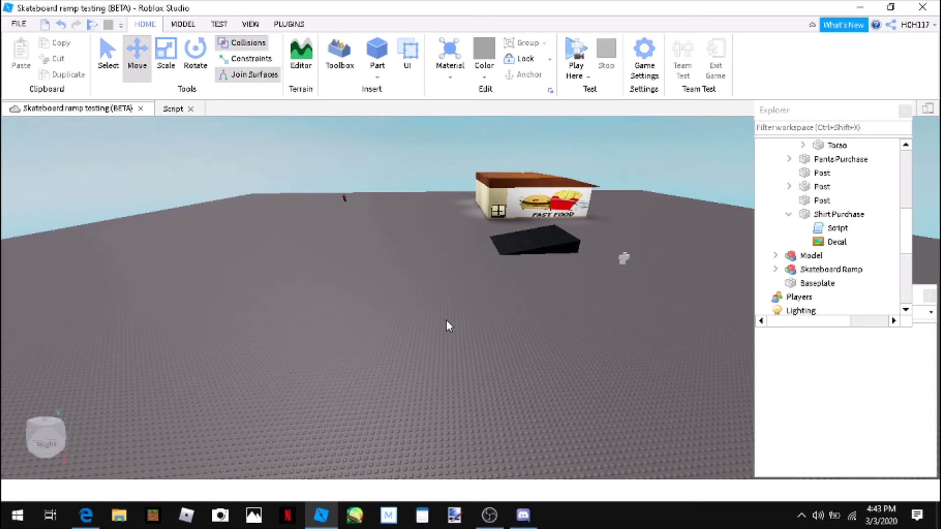
drag(244, 191, 422, 327)
scroll(794, 223, up, 5)
click(788, 174)
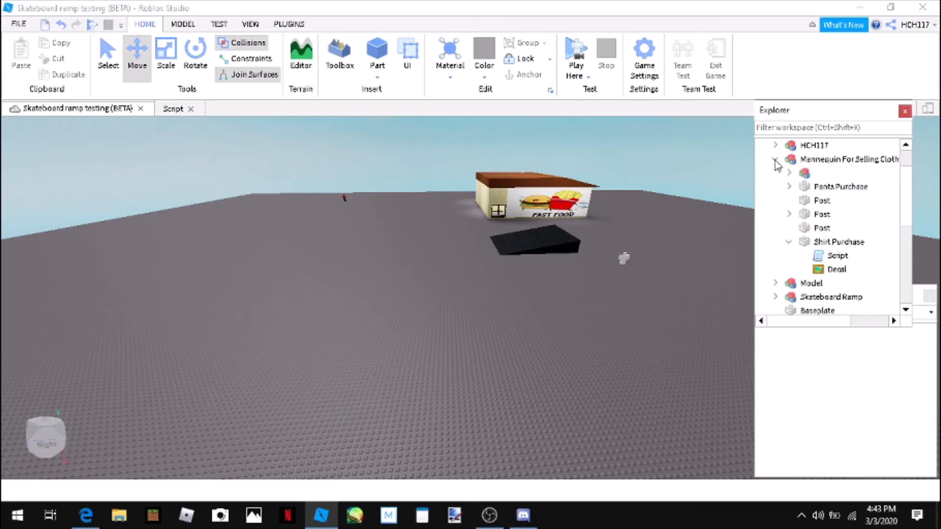
click(775, 160)
Step: Collapse the Workspace in the Explorer so only the top-level services are listed
right_drag(528, 379, 539, 366)
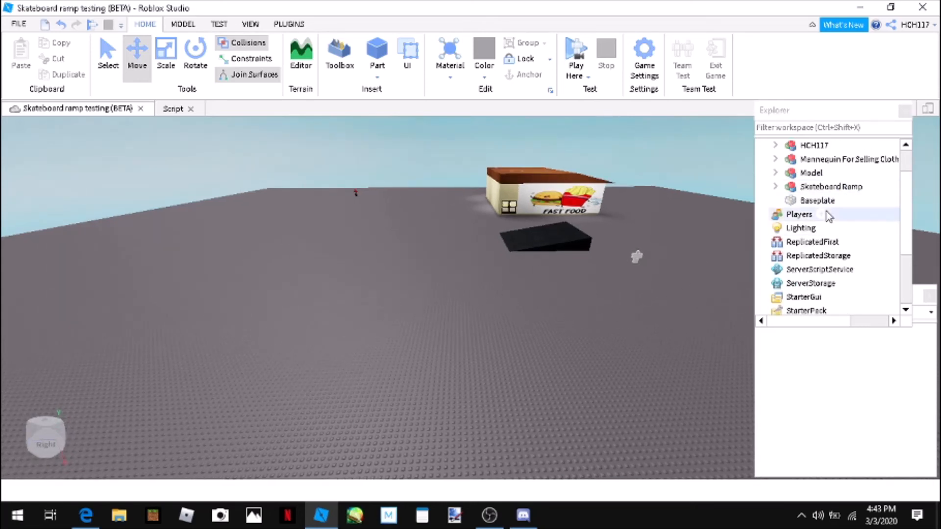
scroll(828, 216, up, 1)
right_drag(564, 326, 562, 322)
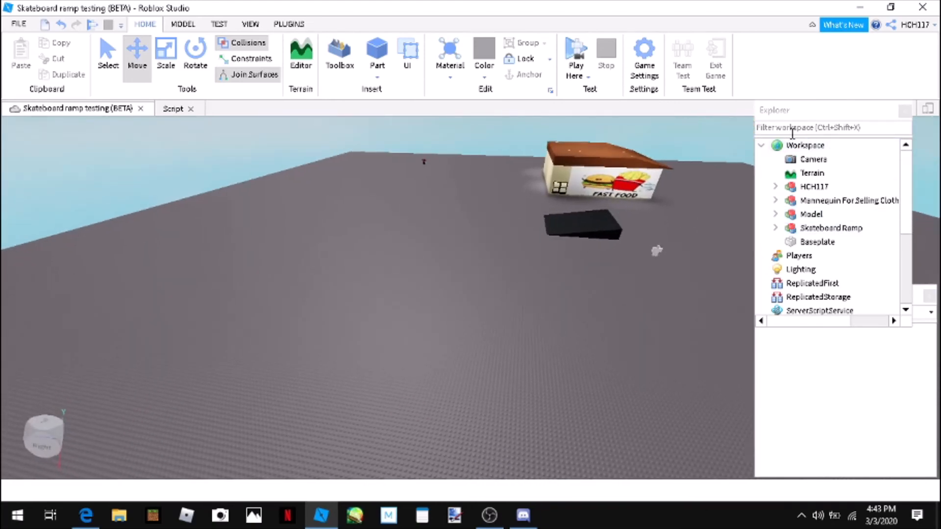
click(761, 145)
scroll(412, 291, up, 1)
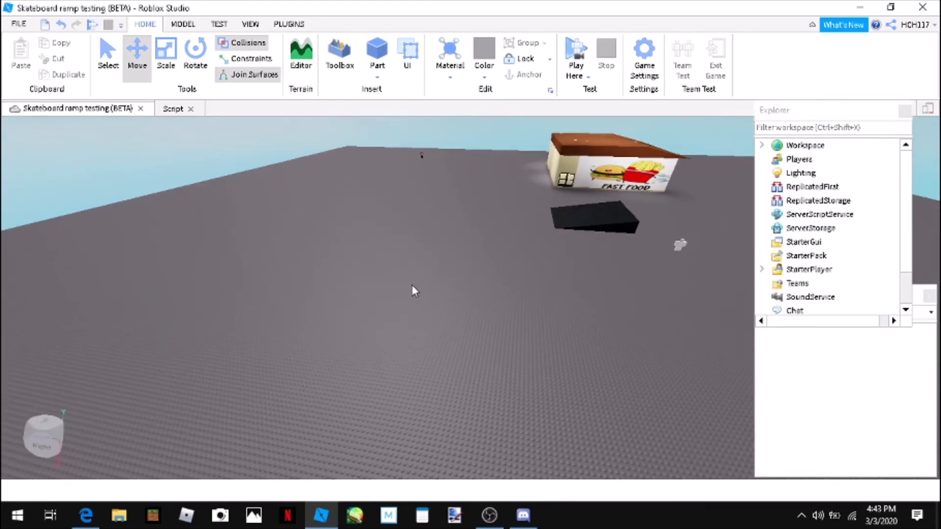
right_drag(412, 290, 412, 290)
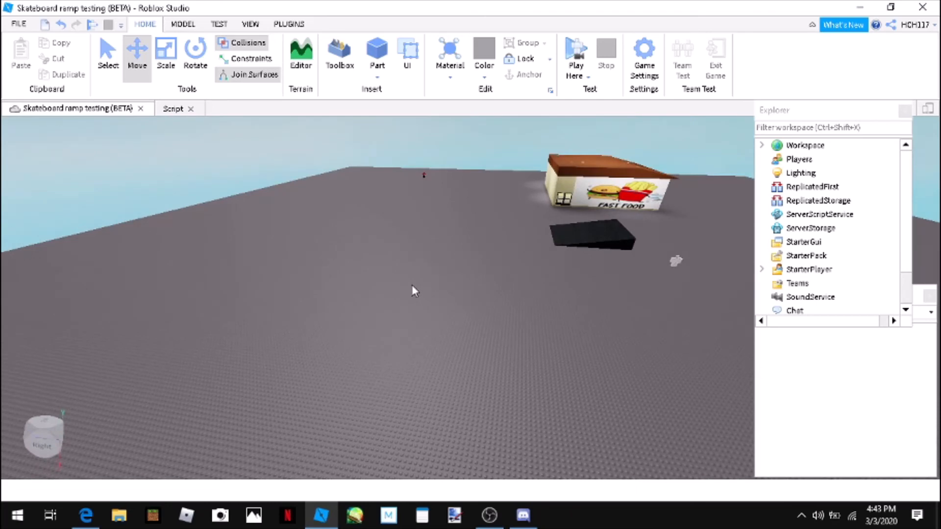
Step: Show and hide the Game Explorer, then open Tutorials and follow its Learn now link
click(255, 29)
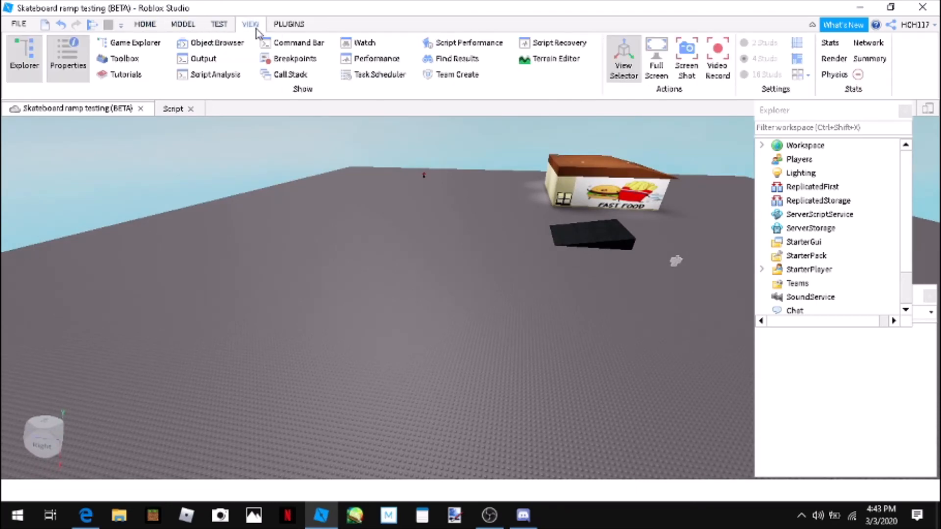
click(134, 45)
click(135, 48)
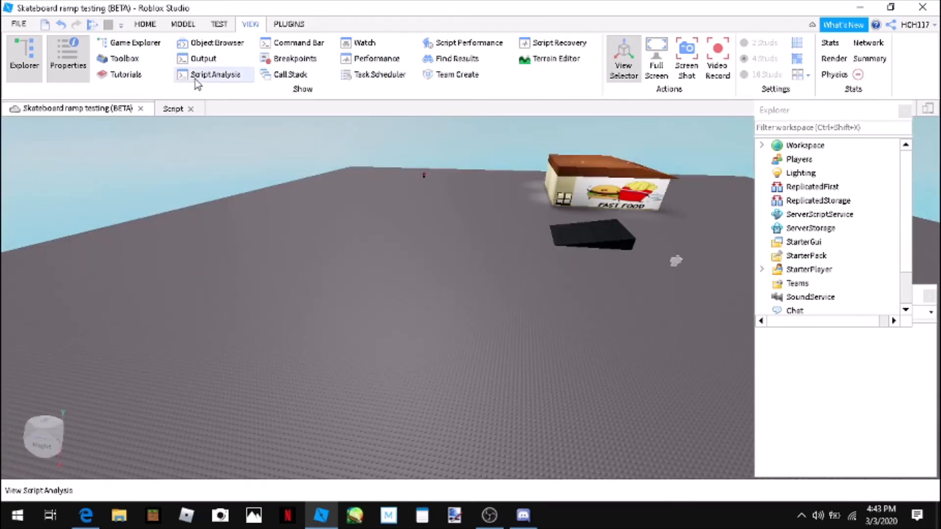
click(125, 76)
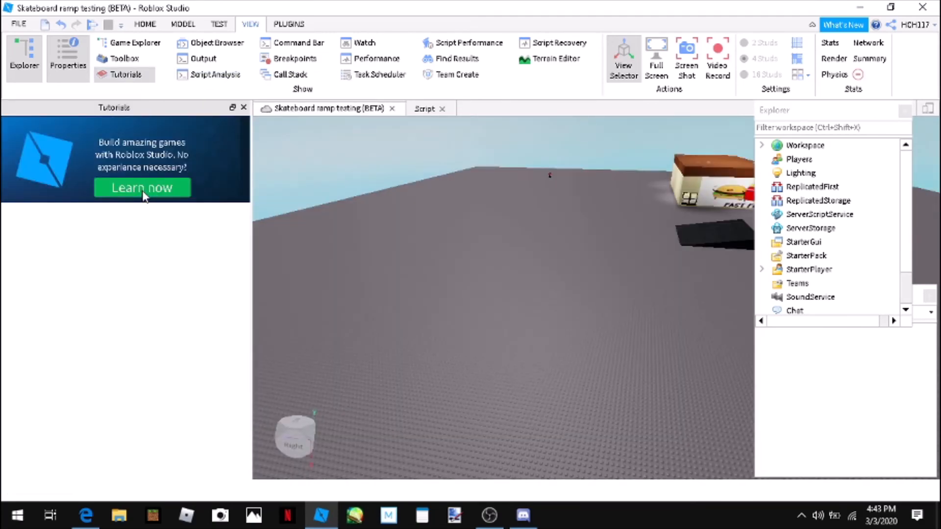
click(141, 188)
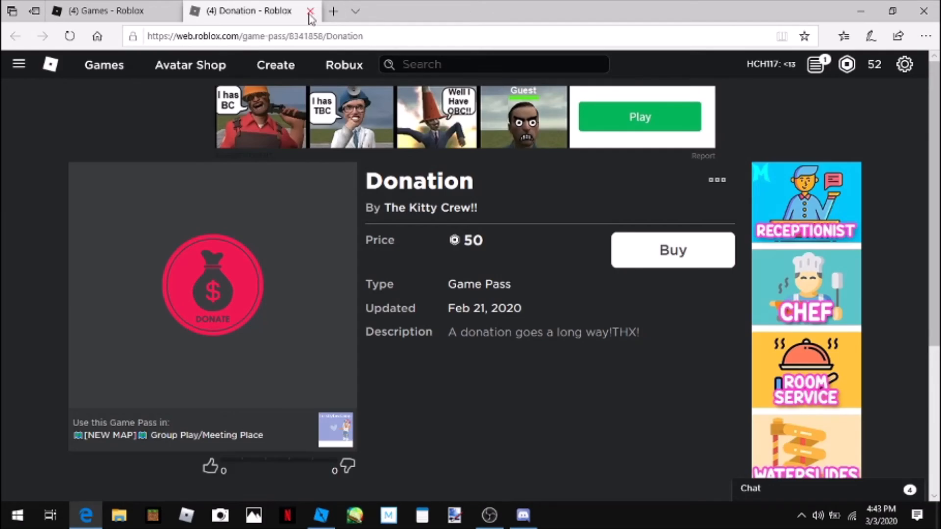
Step: Close the Donation page in the browser, switch back to Roblox Studio, and close Tutorials to return to the home tools
click(311, 11)
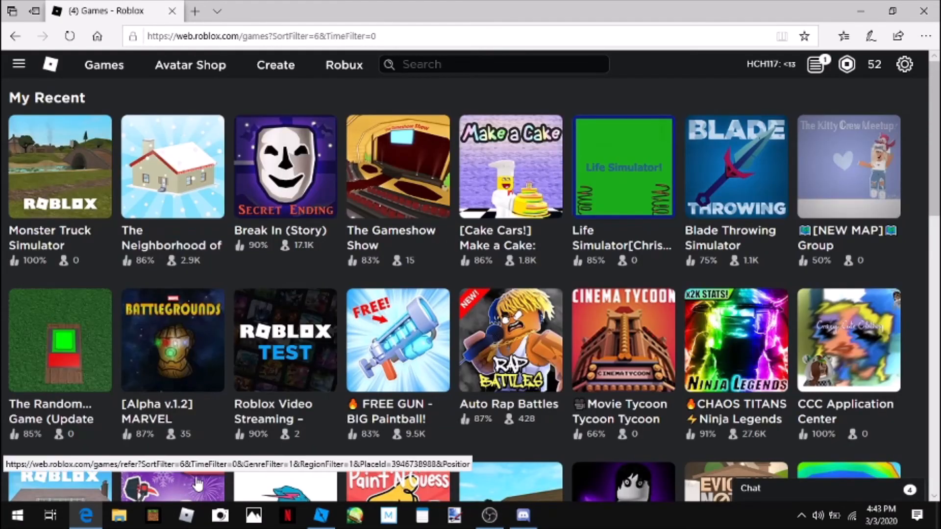
click(320, 518)
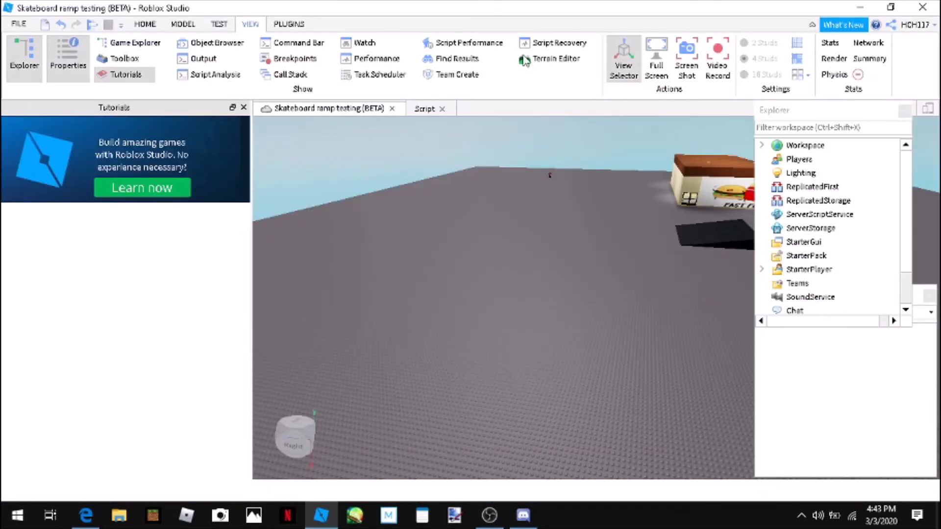
click(860, 7)
click(321, 515)
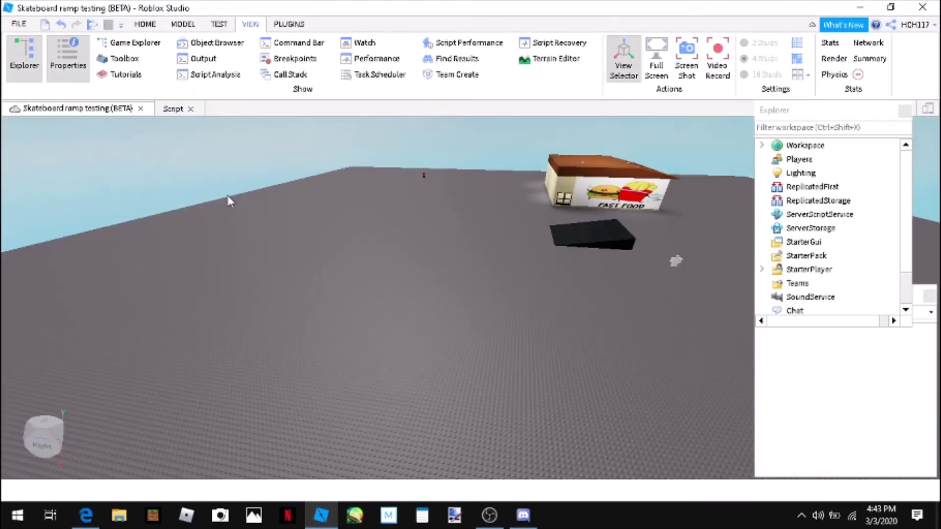
click(144, 24)
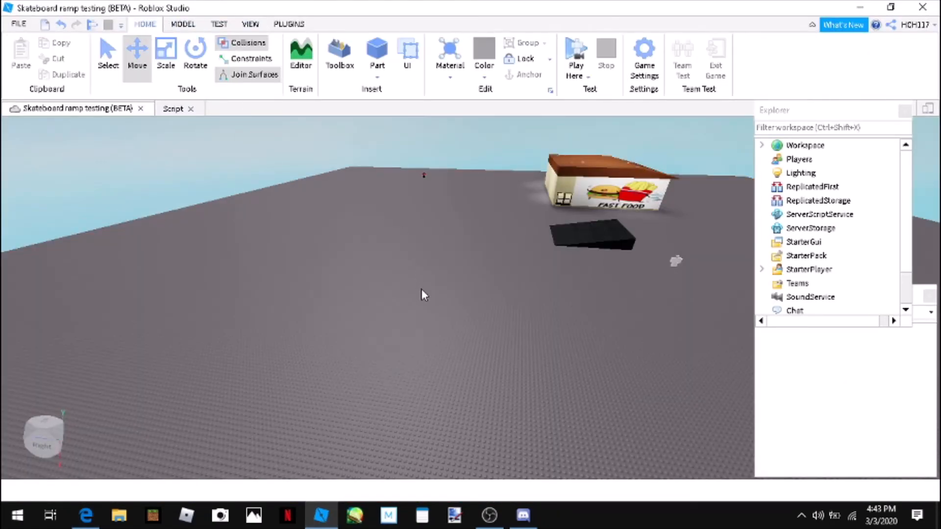
right_drag(422, 290, 421, 292)
key(w)
key(a)
key(s)
key(w)
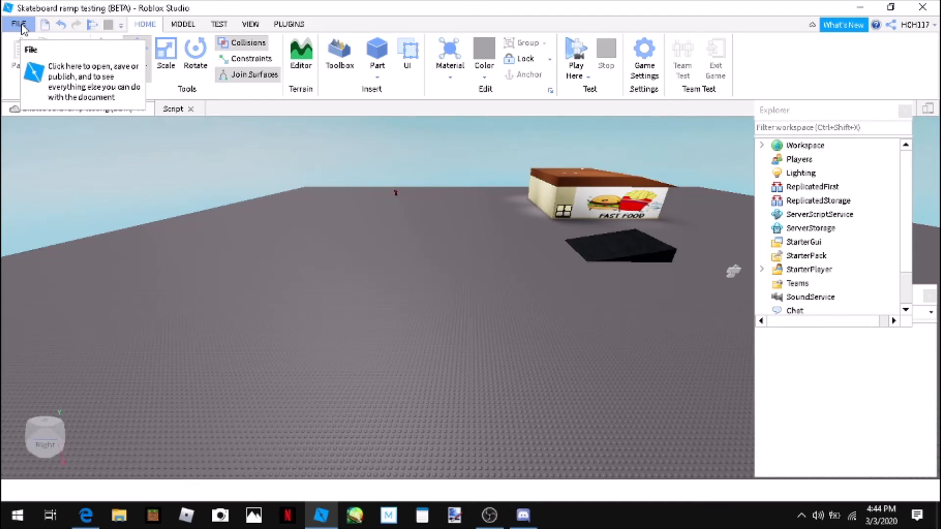
Step: Publish the skateboard ramp test place to Roblox
click(20, 24)
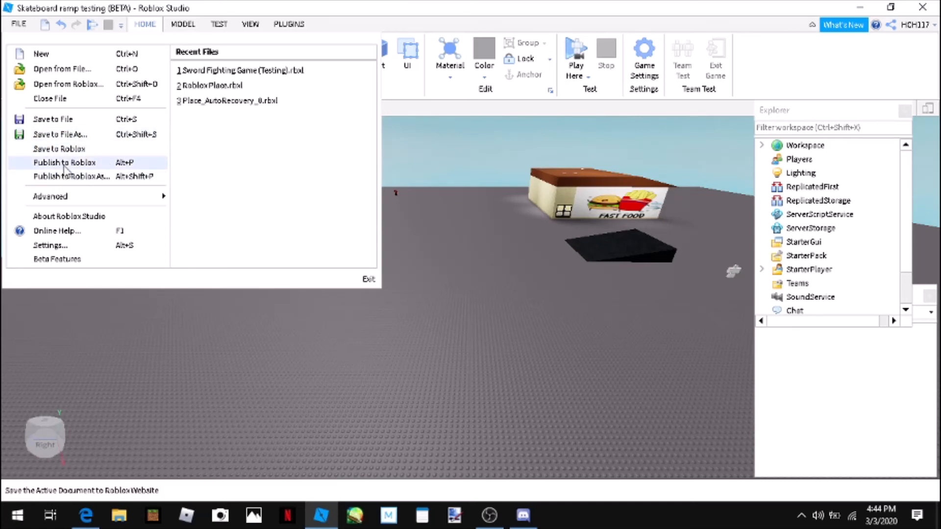
click(65, 167)
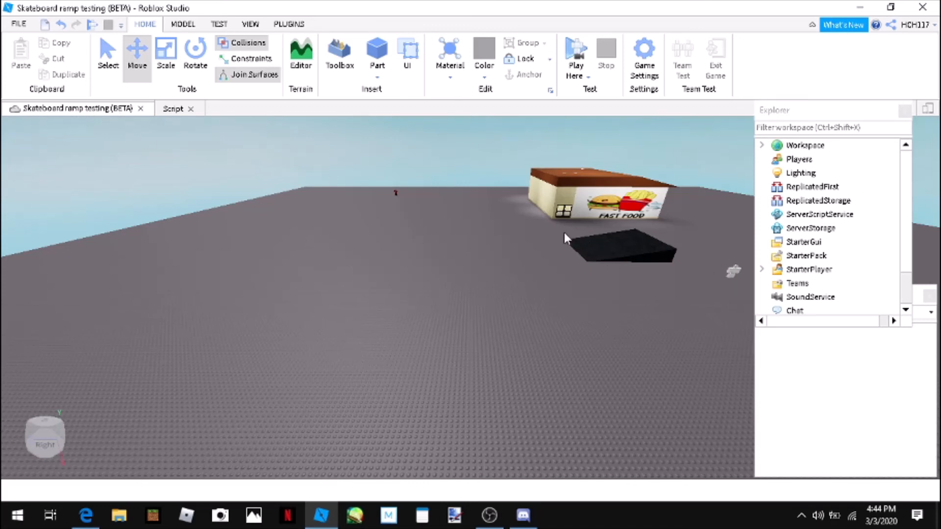
Step: Select and deselect the Skateboard Ramp model while viewing it beside the fast food building
click(626, 248)
right_drag(539, 364, 486, 264)
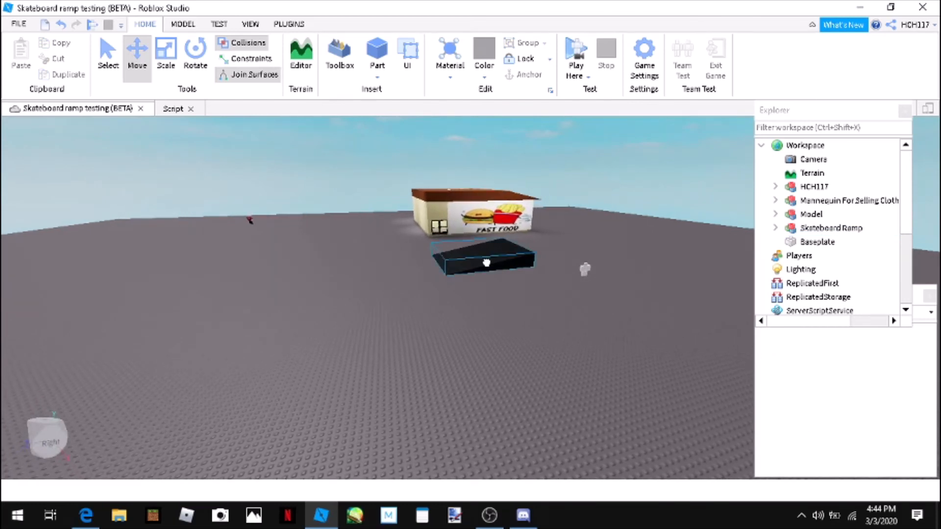
click(558, 393)
right_drag(558, 393, 547, 392)
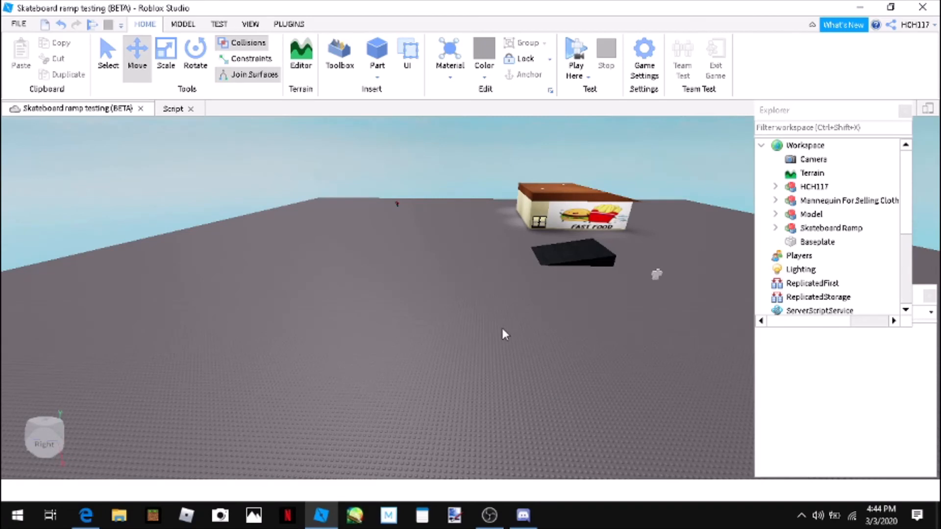
click(568, 253)
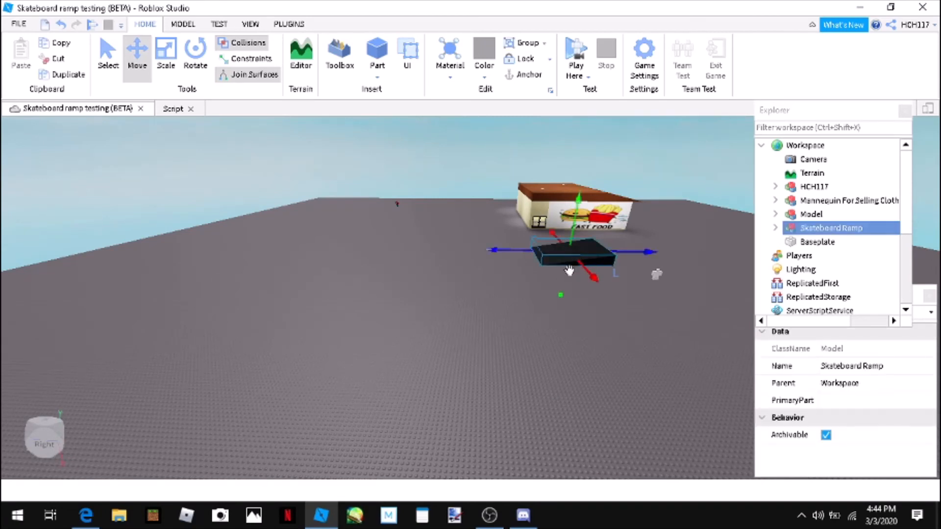
click(587, 333)
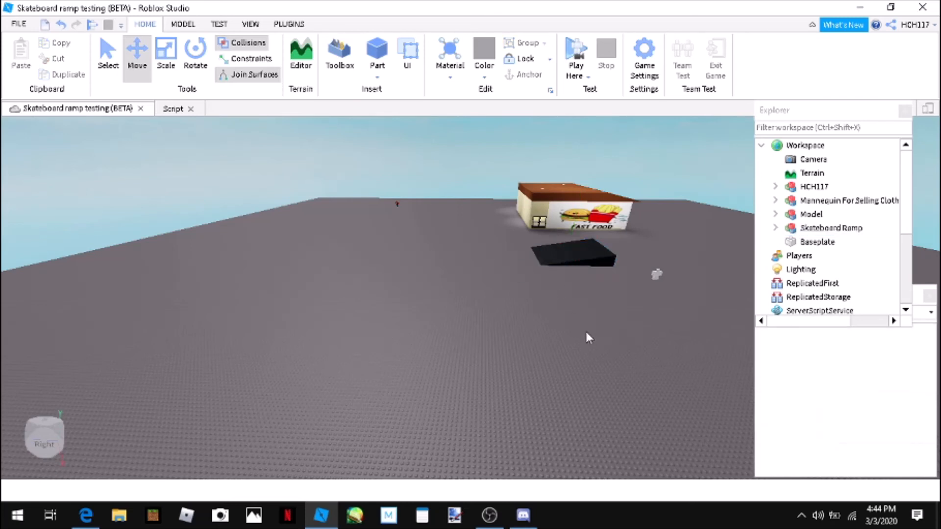
click(566, 254)
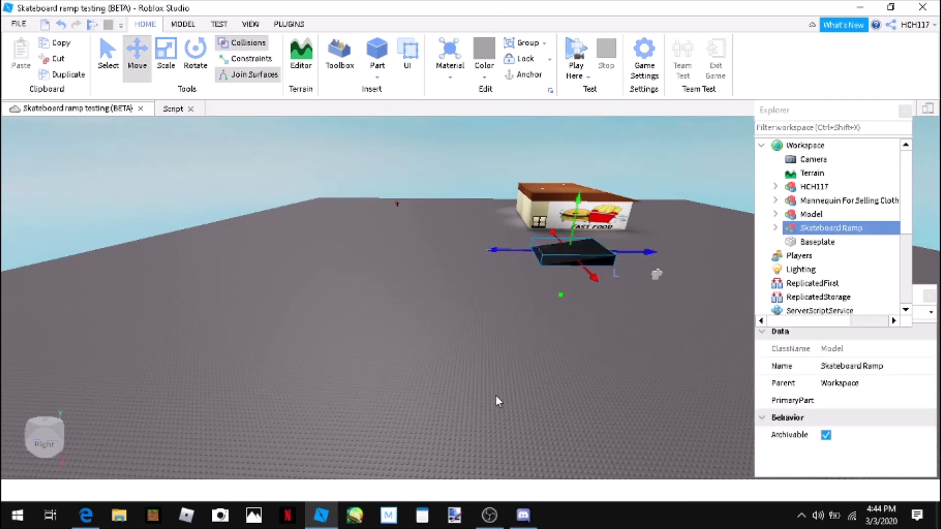
click(450, 337)
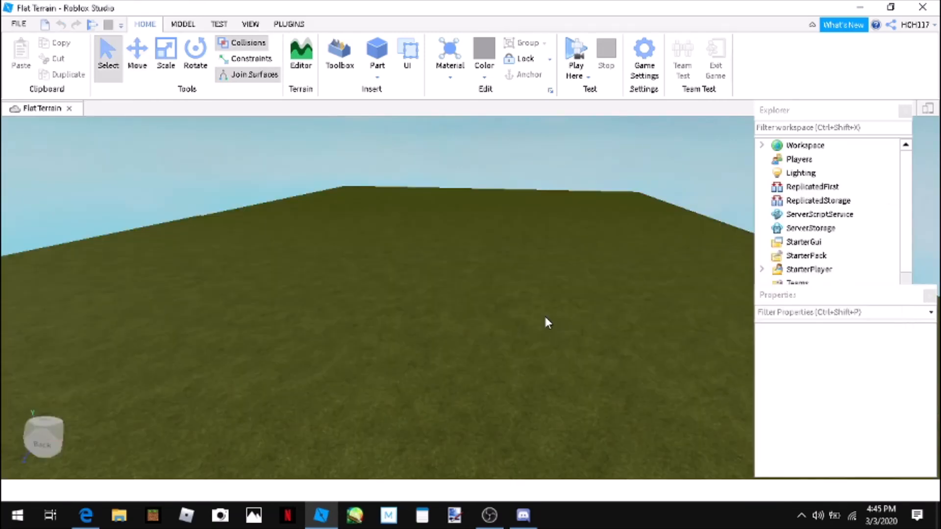
Step: Insert a block part on the grass of the Flat Terrain place
scroll(546, 320, down, 5)
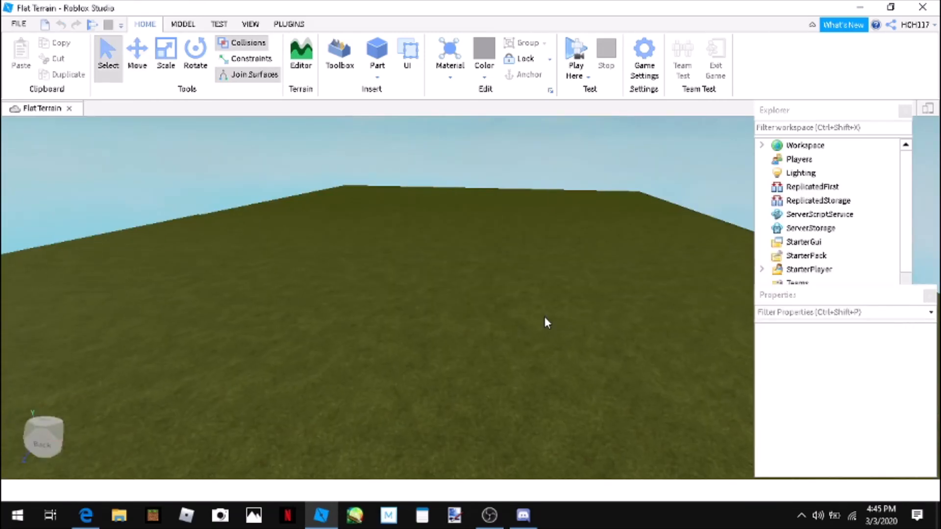
scroll(546, 320, up, 5)
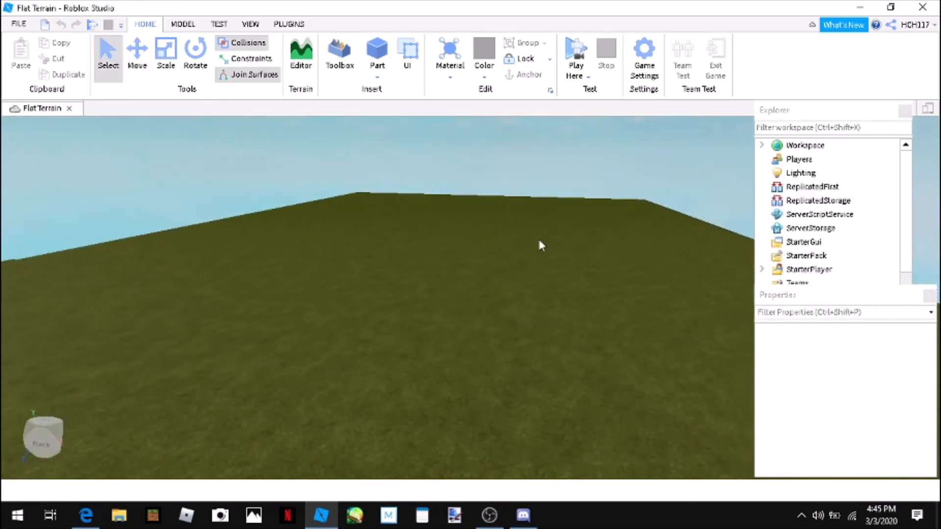
click(377, 54)
key(w)
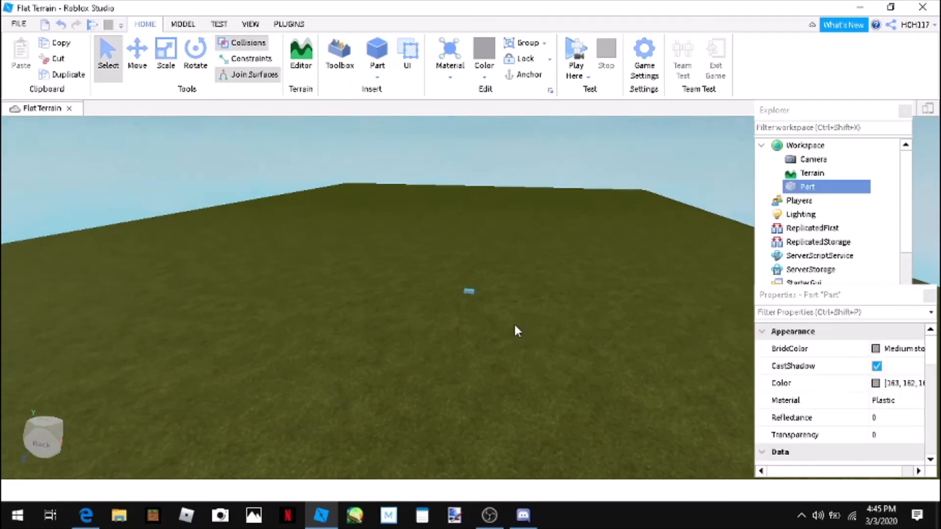
right_drag(513, 324, 513, 323)
key(s)
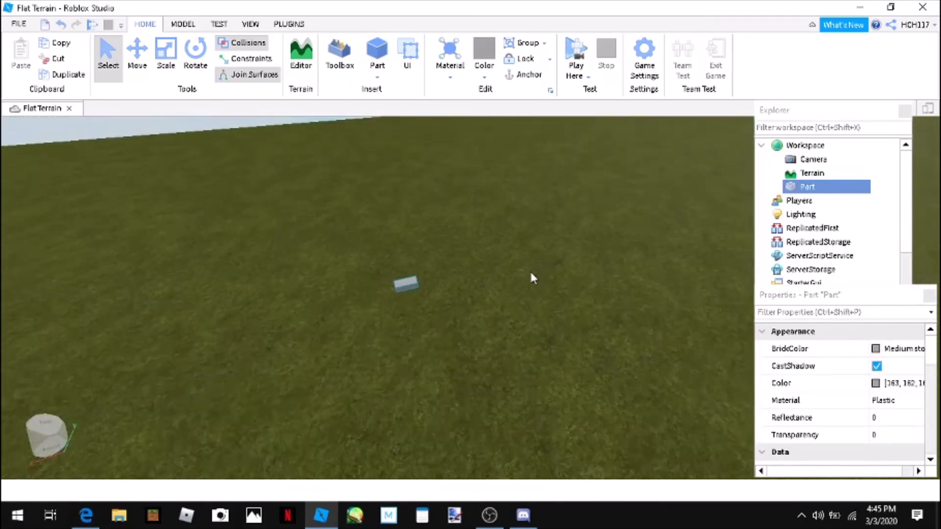
mouse_move(530, 271)
right_down()
mouse_move(510, 290)
mouse_move(533, 269)
mouse_move(532, 280)
right_up()
key(w)
Step: Scale the new part up in height, length and width into a large block
click(168, 64)
right_drag(613, 227, 616, 229)
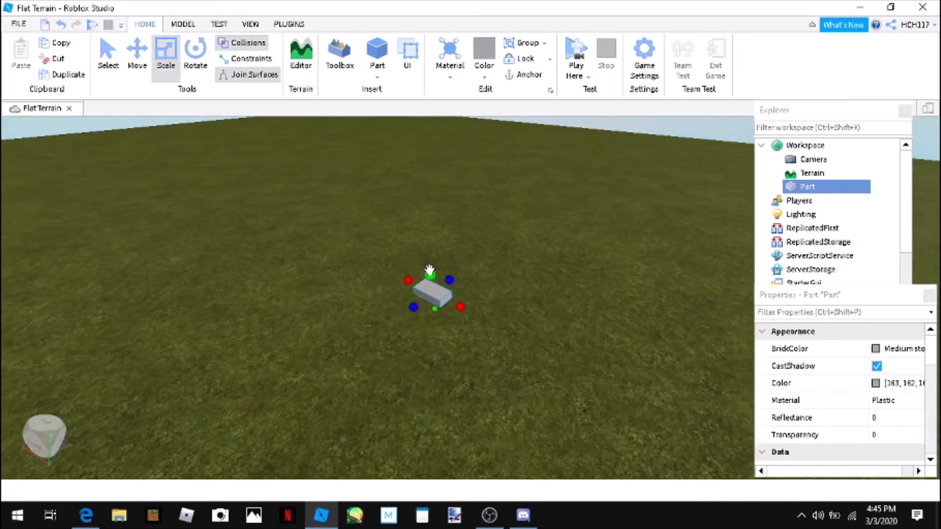
drag(429, 273, 425, 196)
right_drag(412, 273, 412, 275)
drag(410, 281, 706, 319)
right_drag(410, 328, 410, 329)
drag(425, 298, 362, 308)
right_drag(533, 369, 533, 379)
drag(427, 302, 650, 327)
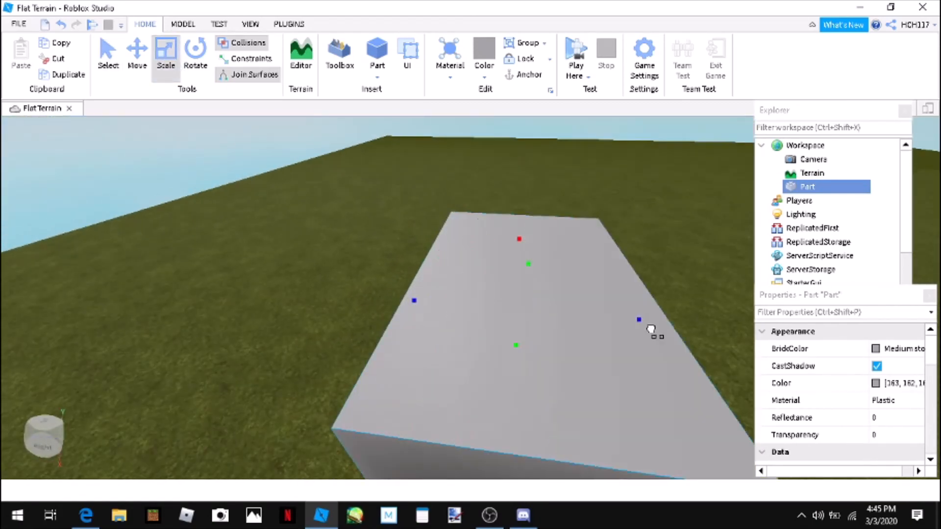
Step: Scale the part further into a long, thin upright wall
right_drag(650, 327, 650, 330)
drag(436, 210, 437, 142)
right_drag(601, 329, 601, 334)
drag(508, 277, 445, 240)
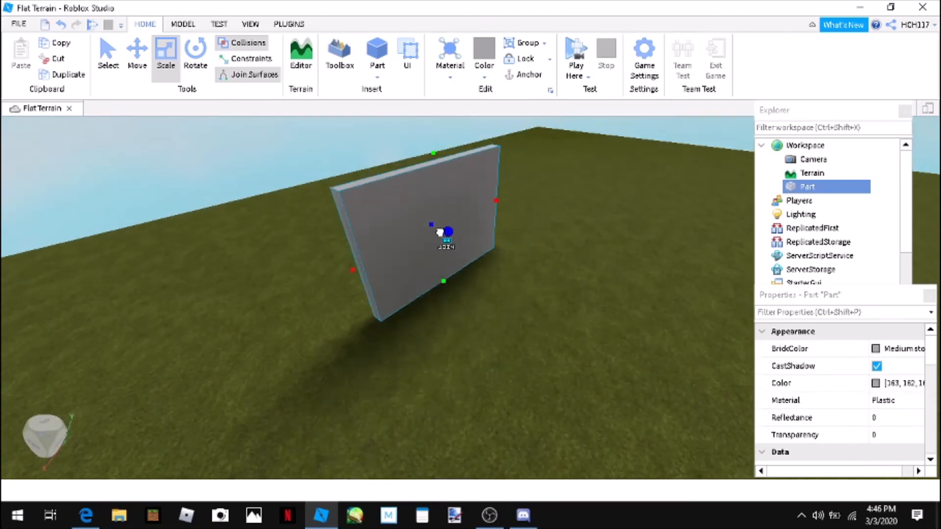
right_drag(411, 349, 410, 352)
drag(426, 283, 221, 253)
click(416, 332)
right_drag(419, 331, 419, 333)
scroll(419, 333, up, 3)
click(419, 333)
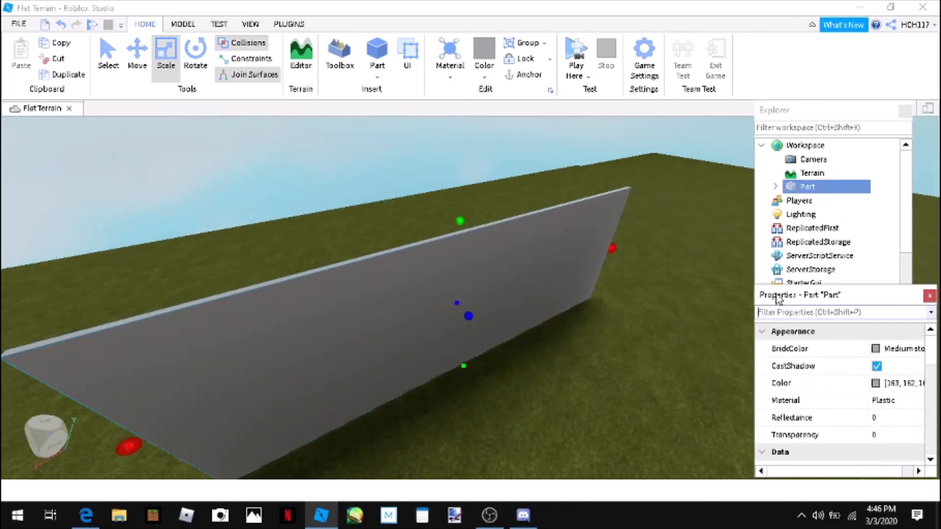
Step: Set the wall part's material to Metal
double_click(778, 296)
click(922, 109)
click(913, 406)
click(915, 408)
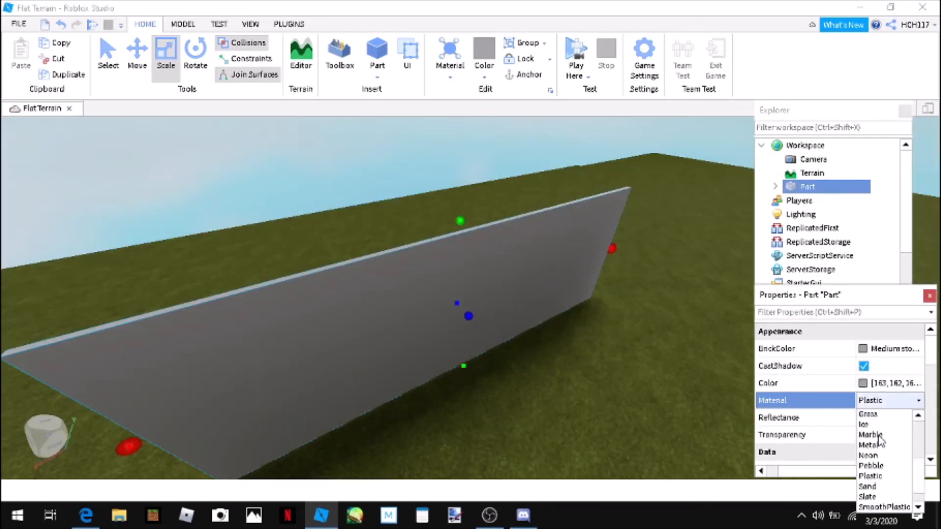
scroll(841, 473, down, 2)
click(841, 480)
click(814, 187)
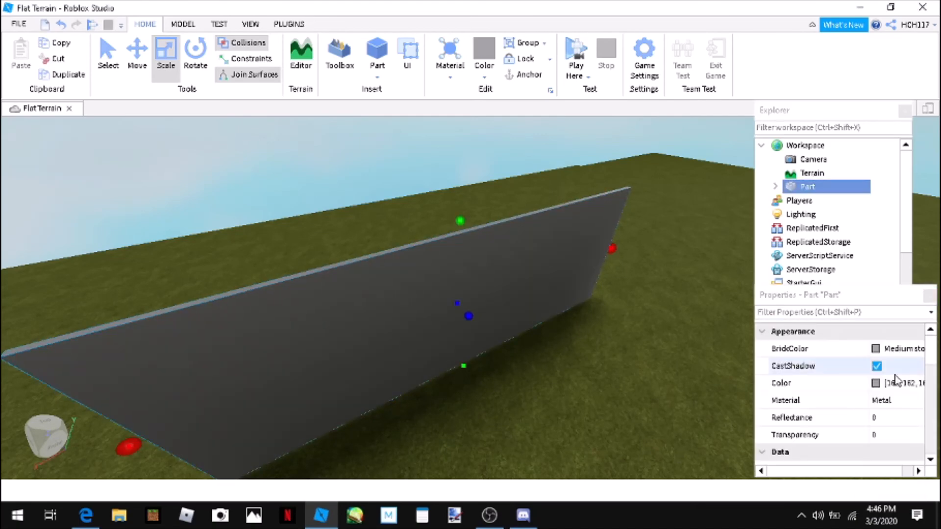
Step: Set the part's transparency to 1
click(883, 434)
key(BackSpace)
click(731, 471)
click(483, 319)
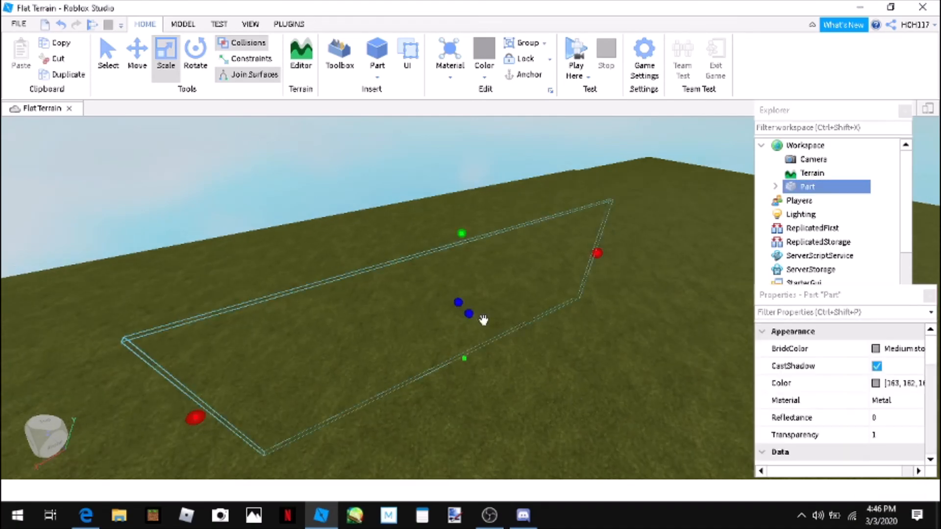
right_drag(484, 319, 539, 362)
click(624, 380)
click(490, 294)
Step: Set the part's transparency to 0
click(874, 435)
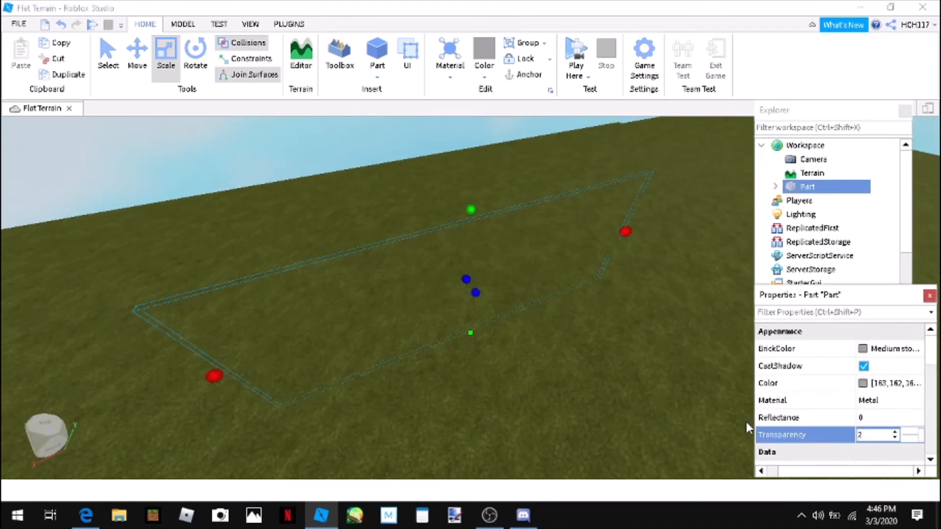
text(0)
key(Return)
click(616, 406)
right_drag(616, 406, 225, 258)
Step: Set the floor part's material to WoodPlanks and its BrickColor to Ghost grey
click(917, 400)
click(918, 400)
click(882, 507)
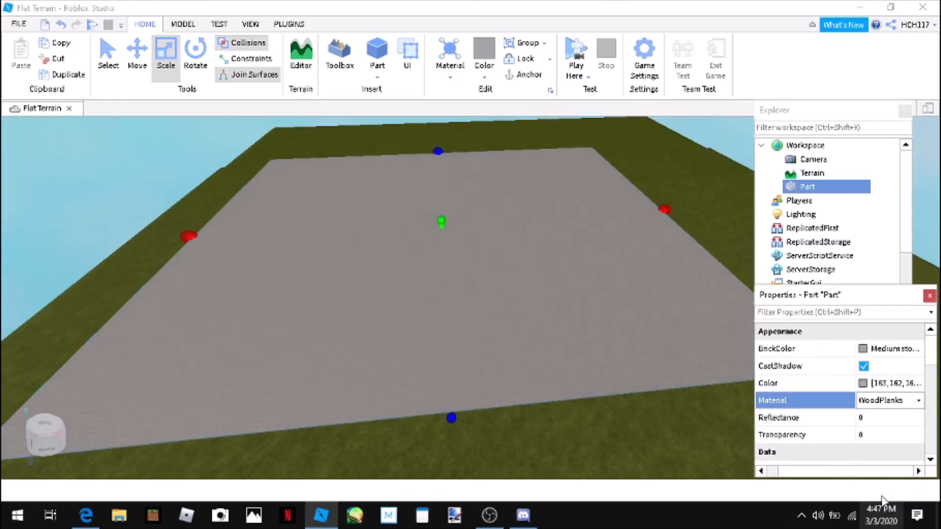
click(863, 383)
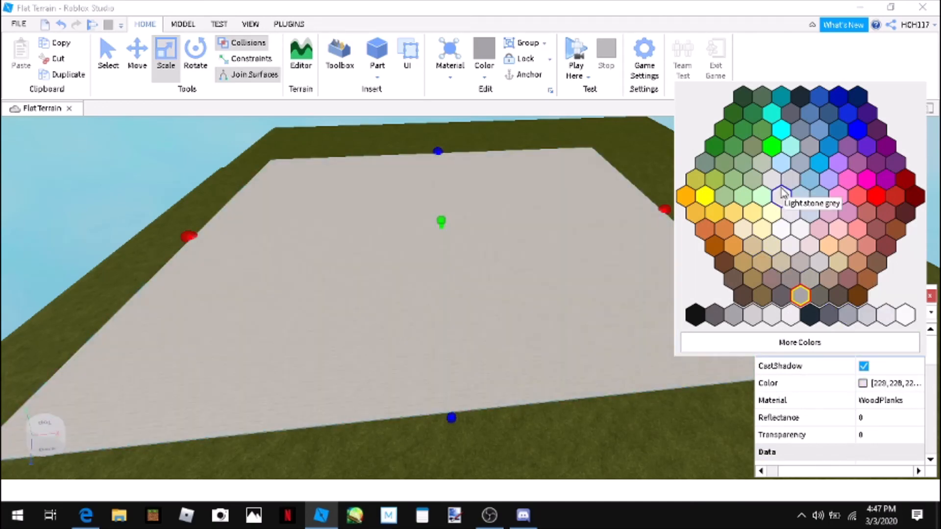
click(868, 315)
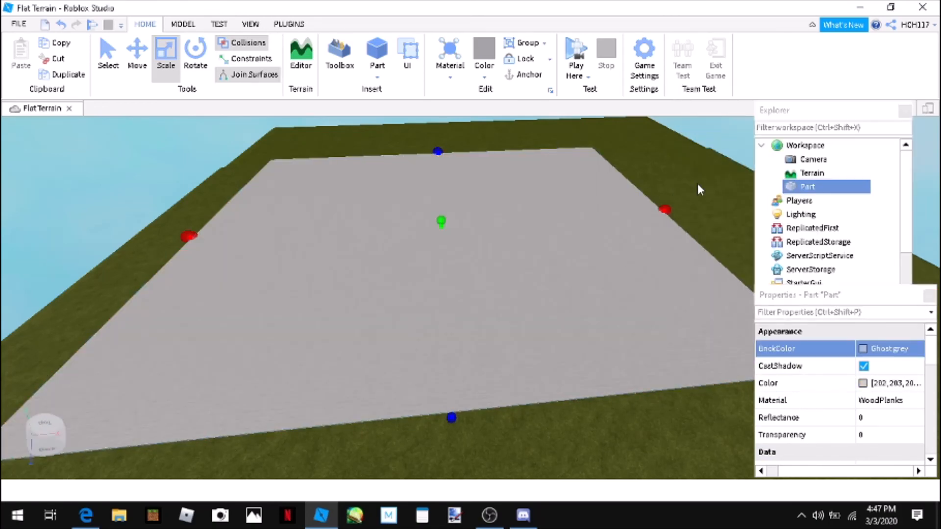
click(510, 255)
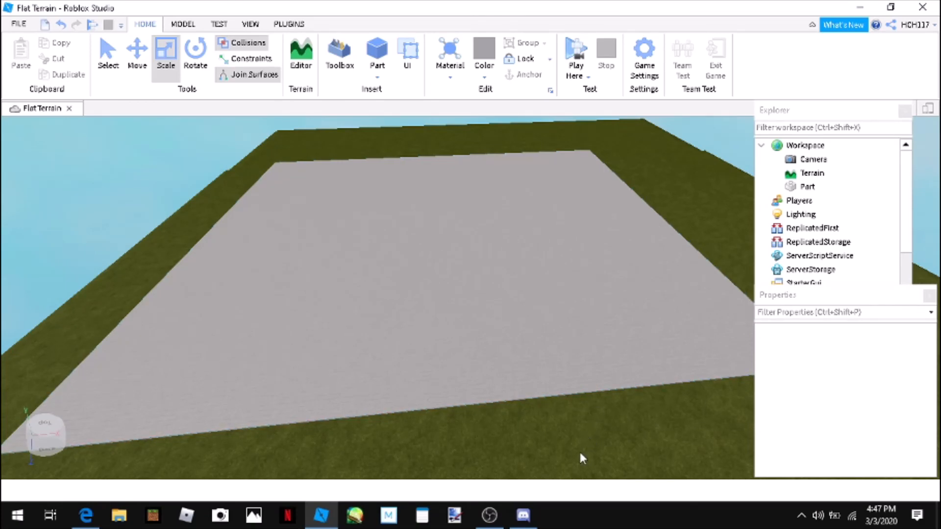
Step: Inspect the wood plank texture of the floor up close and the whole floor from a distance
scroll(579, 450, down, 3)
scroll(580, 452, down, 5)
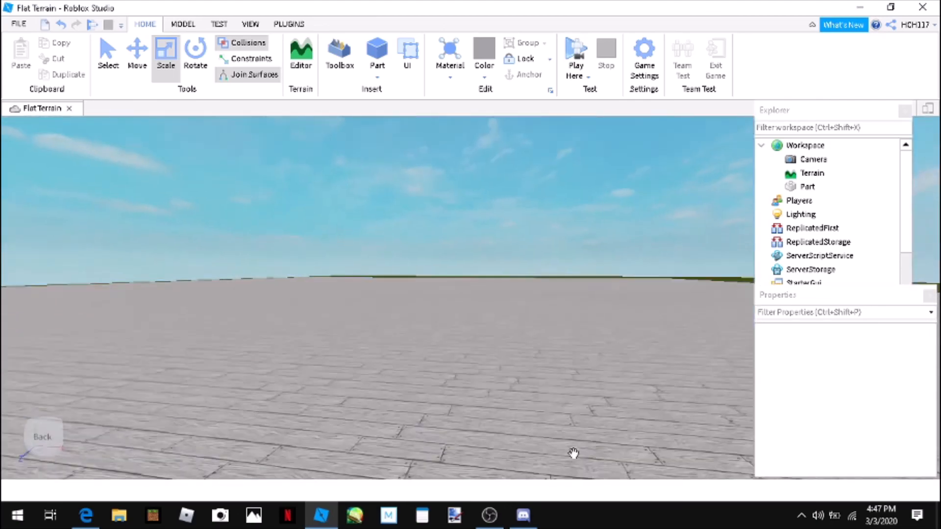
right_drag(574, 453, 580, 452)
scroll(580, 451, down, 4)
key(s)
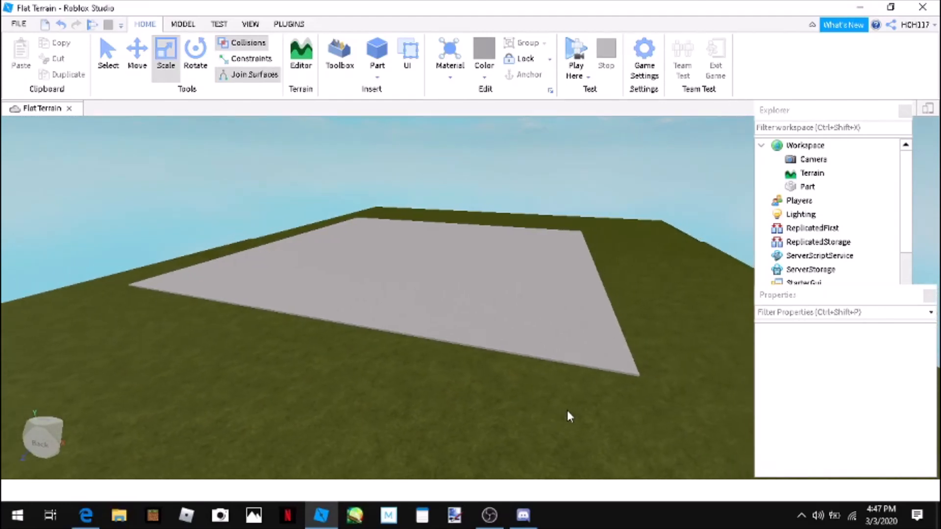
key(d)
key(s)
Step: Select the wood plank floor part and start saving it to Roblox as an asset
click(519, 342)
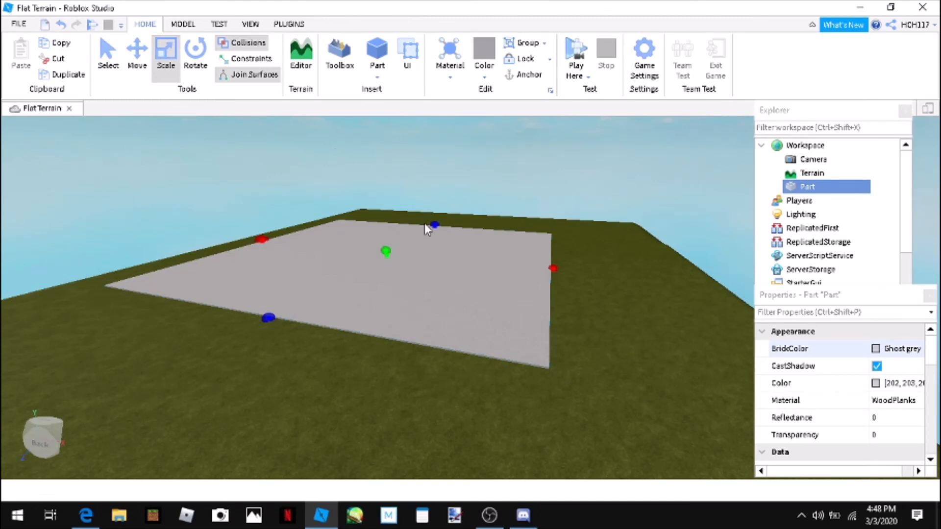
click(108, 54)
click(151, 319)
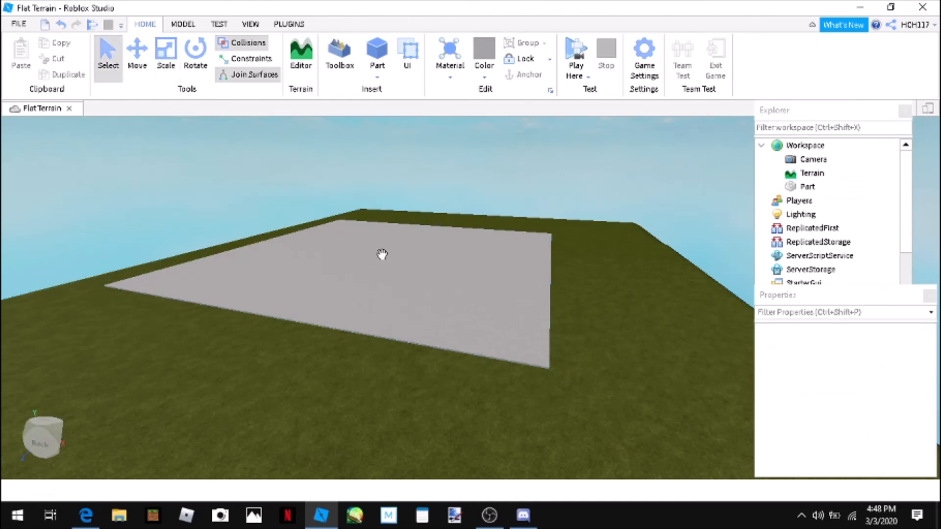
click(376, 266)
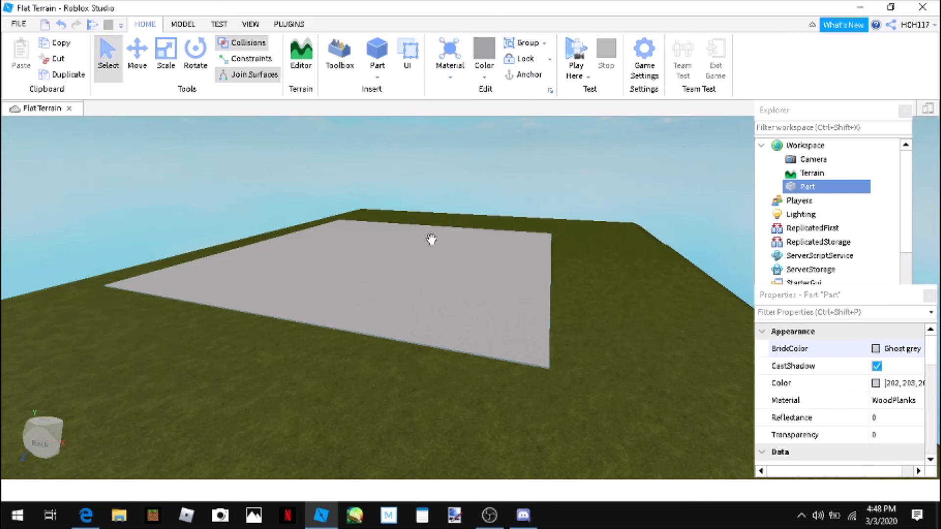
mouse_move(798, 189)
right_click(797, 189)
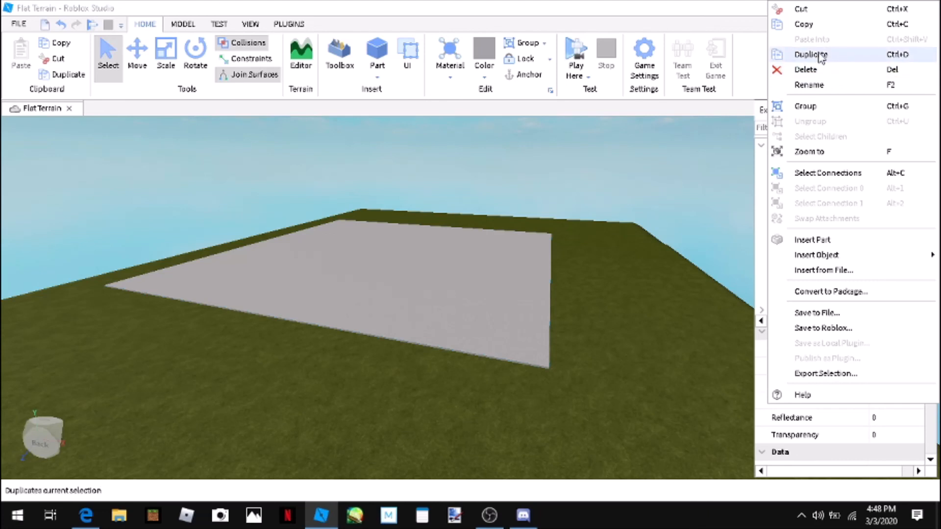
click(829, 332)
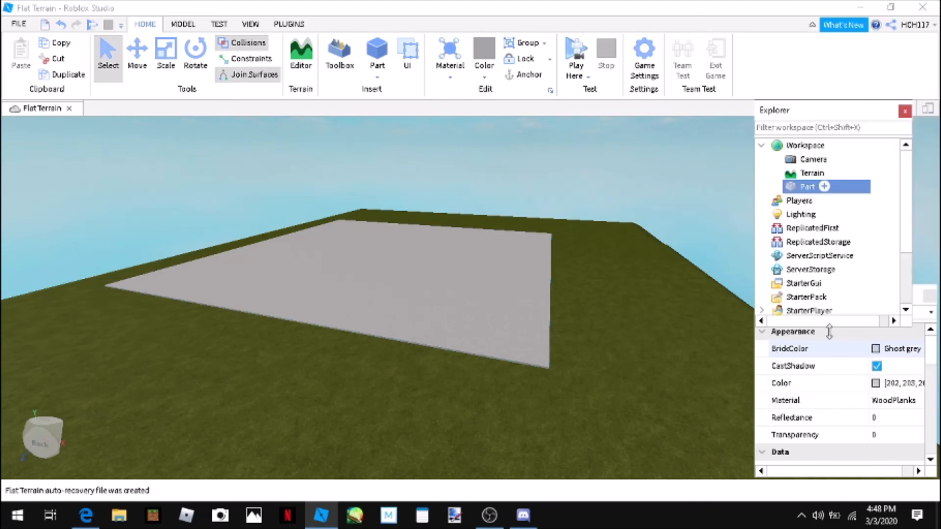
Step: Replace the asset's title with "House Flooring"
click(503, 73)
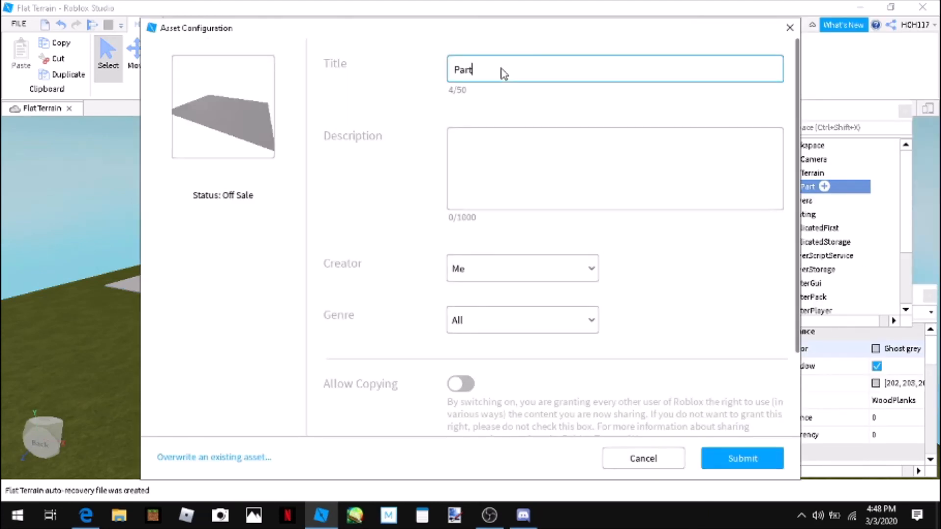
key(BackSpace)
key(BackSpace)
key(BackSpace)
key(BackSpace)
text(House Floor)
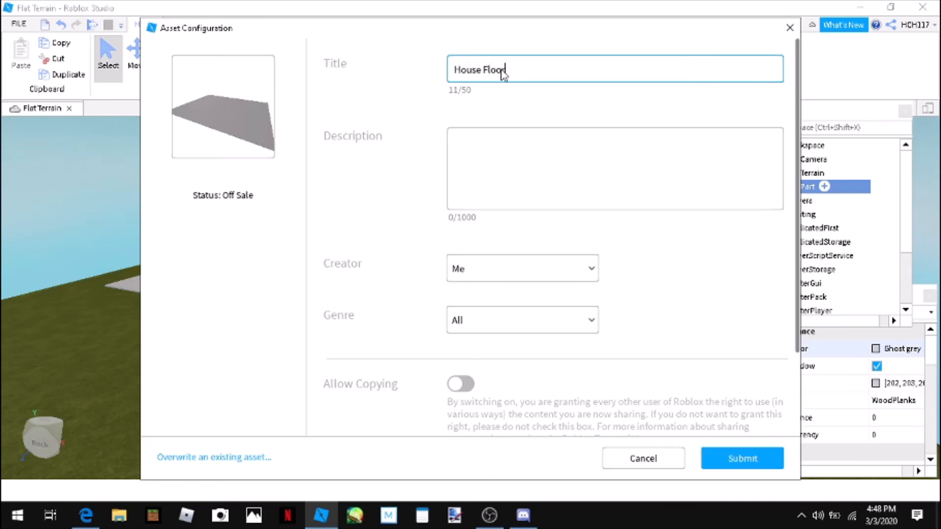
text(ing)
Step: Fill in the asset's description with two lines: "Something Random for a video" and "Subscribe To "Devlation Studios" on YT"
click(474, 158)
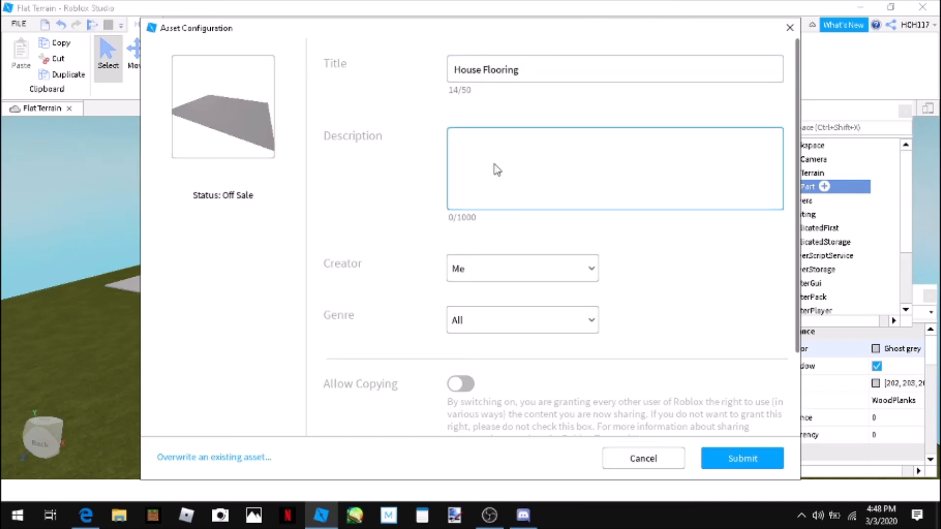
text(Something )
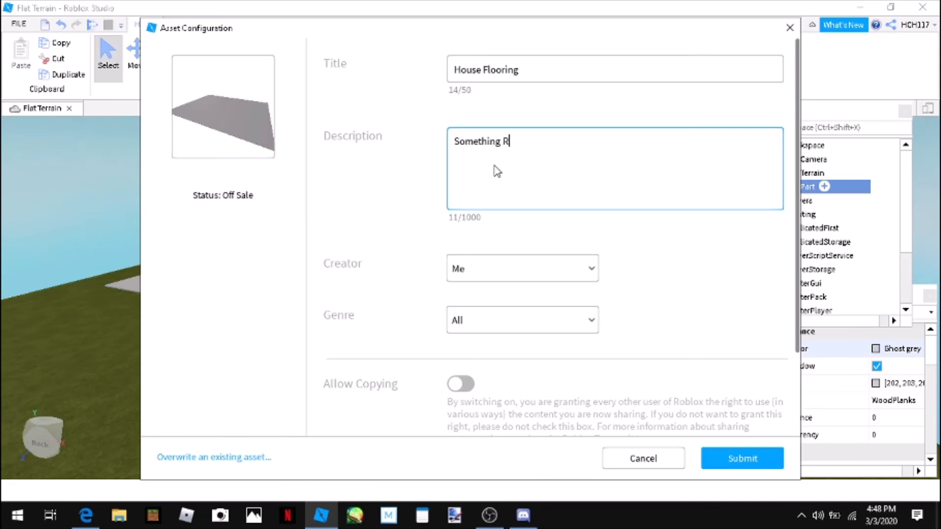
text(Random for a video)
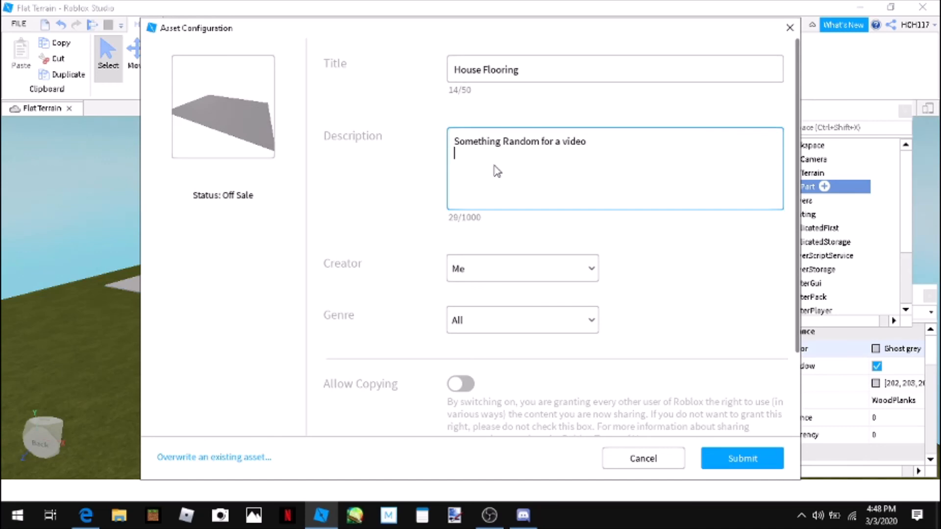
key(Return)
text(Subscribe To "Devlation )
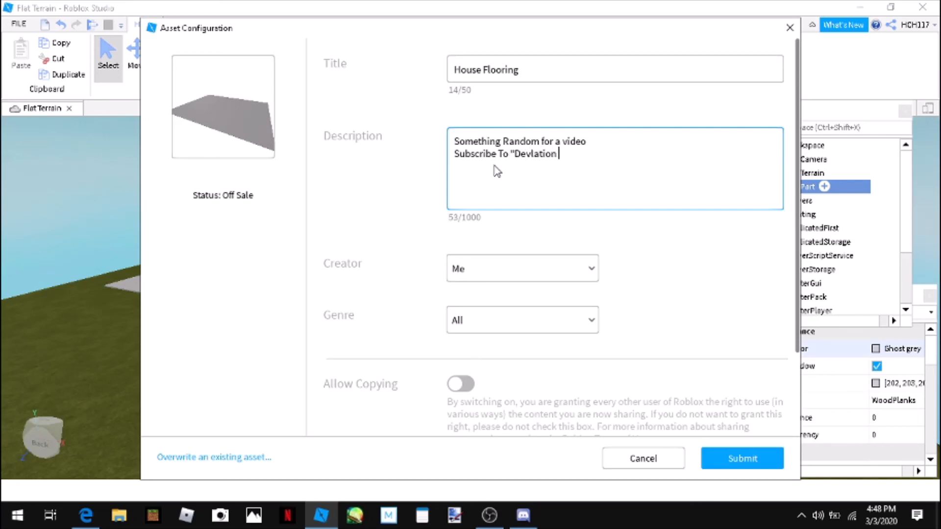
text(Studios" on YT)
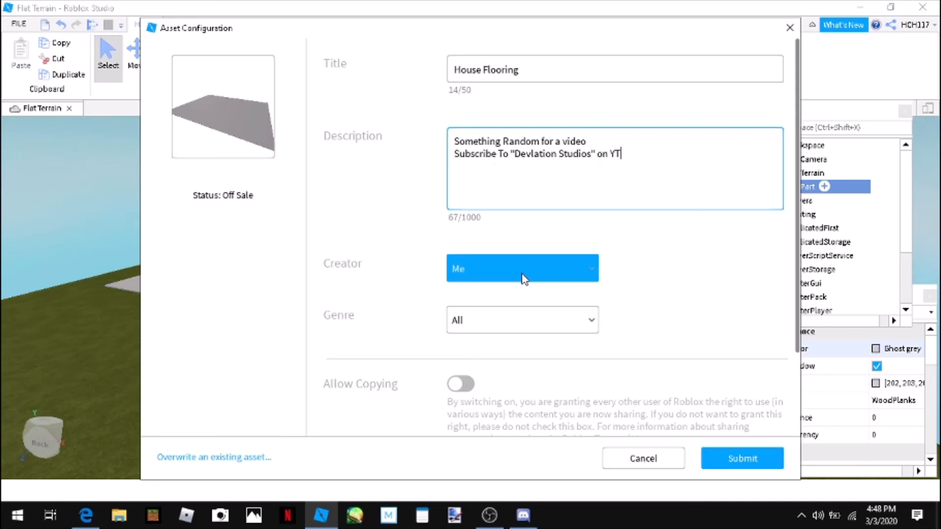
Step: Look through the creator and genre options available for the House Flooring asset without choosing different ones
click(571, 271)
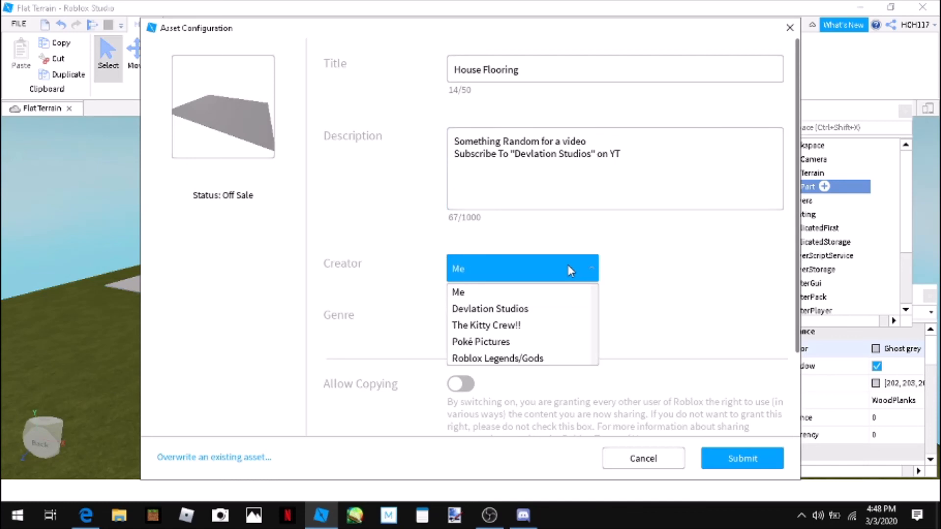
click(568, 269)
scroll(634, 268, down, 3)
click(564, 223)
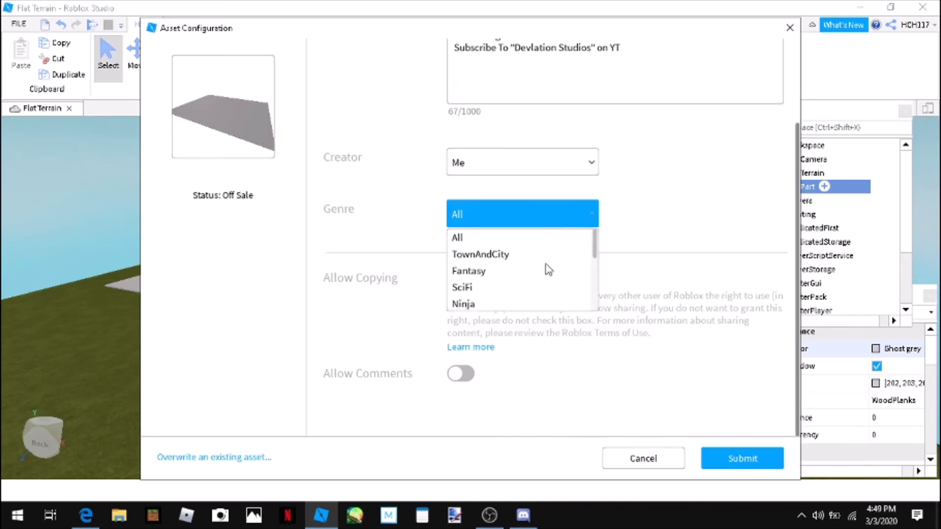
scroll(544, 269, down, 3)
click(593, 221)
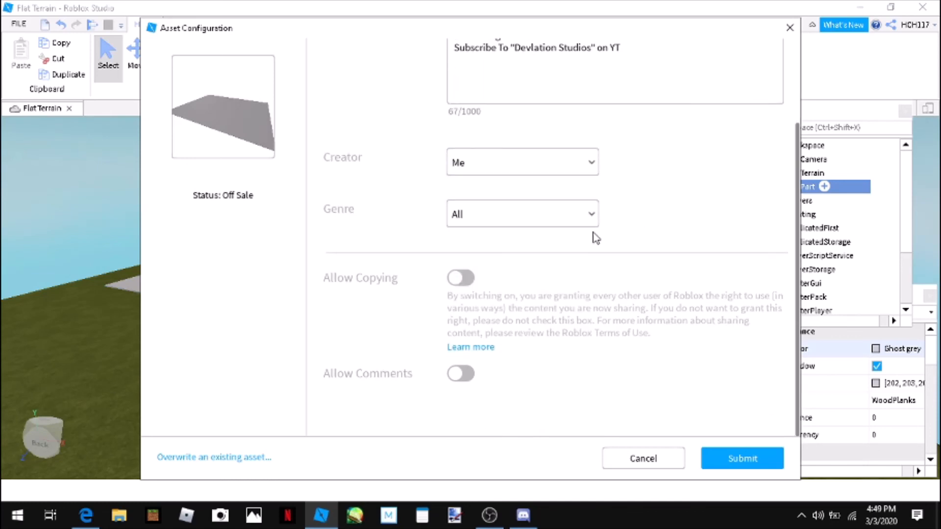
click(553, 206)
scroll(532, 280, down, 3)
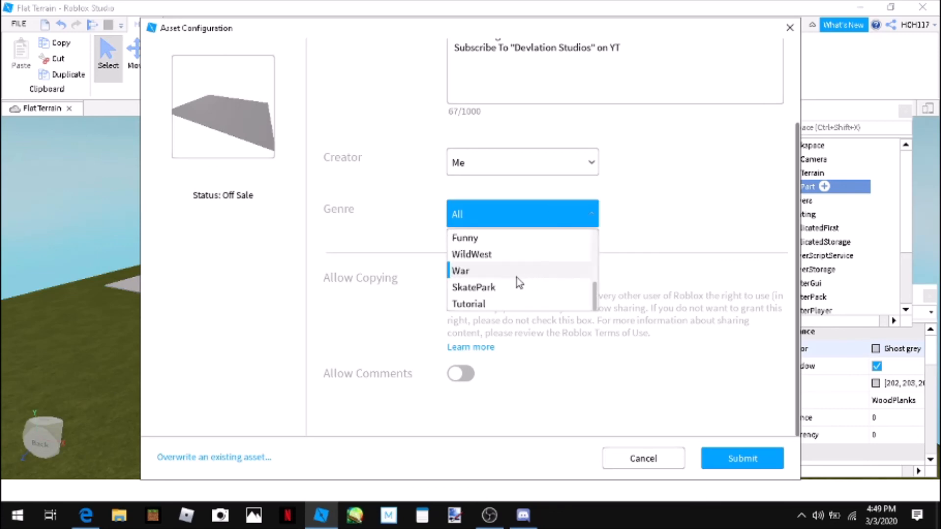
click(673, 237)
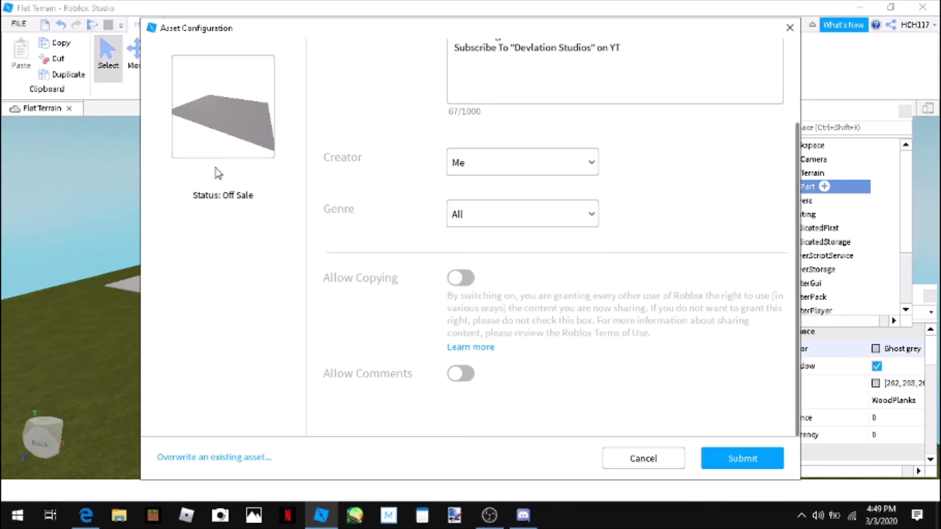
Step: Submit the House Flooring asset to Roblox
scroll(218, 173, up, 3)
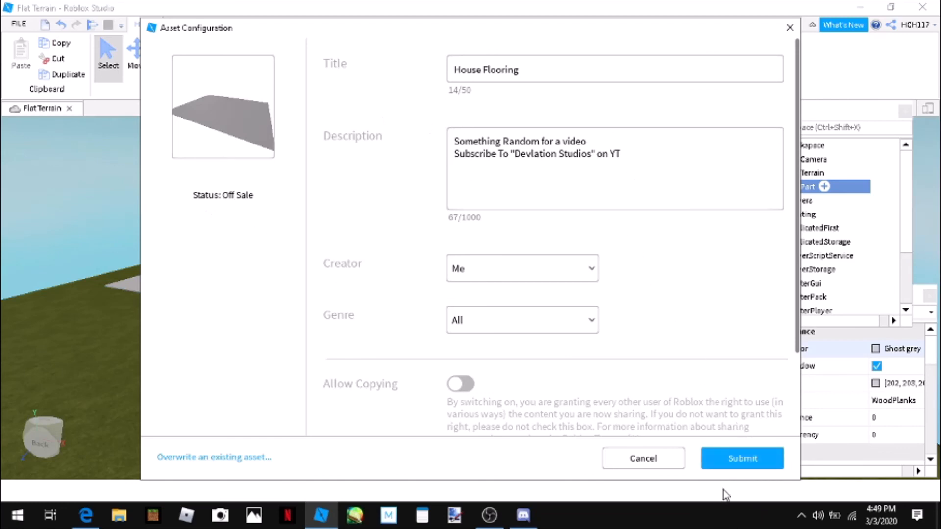
click(743, 459)
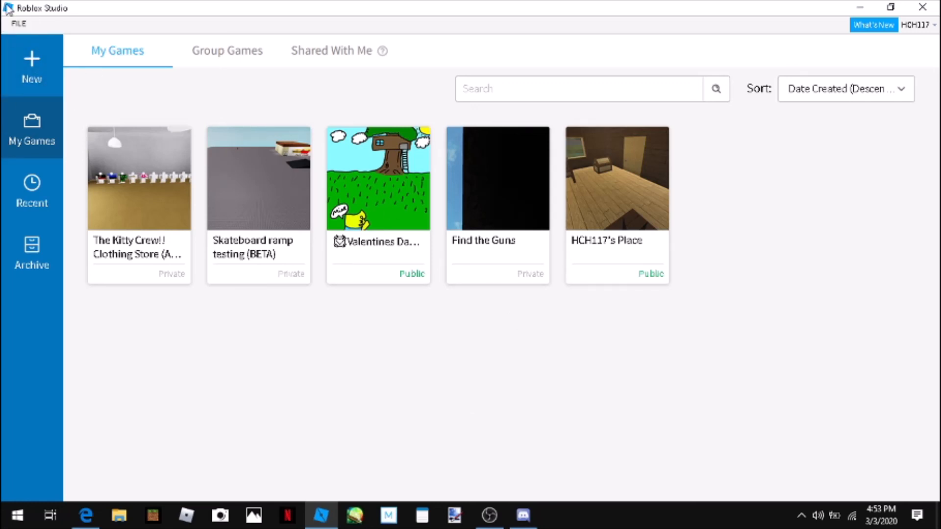
click(19, 26)
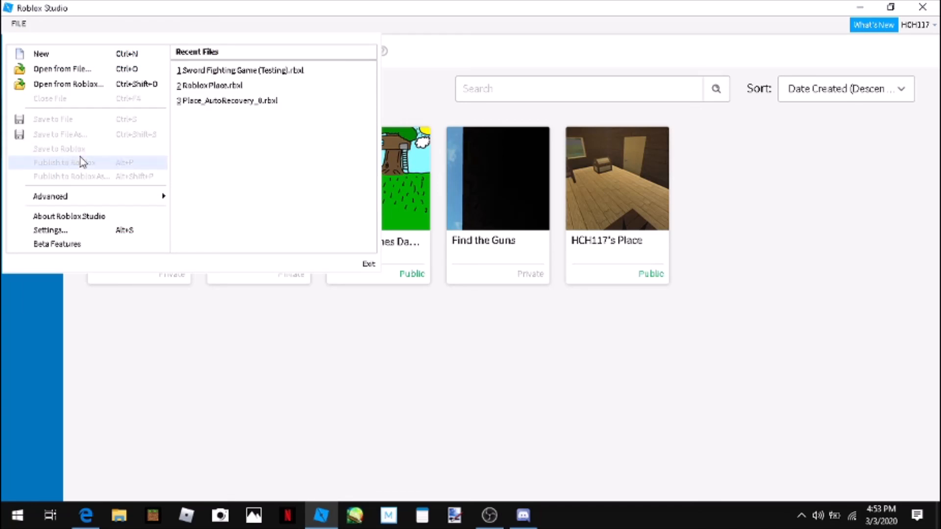
click(162, 366)
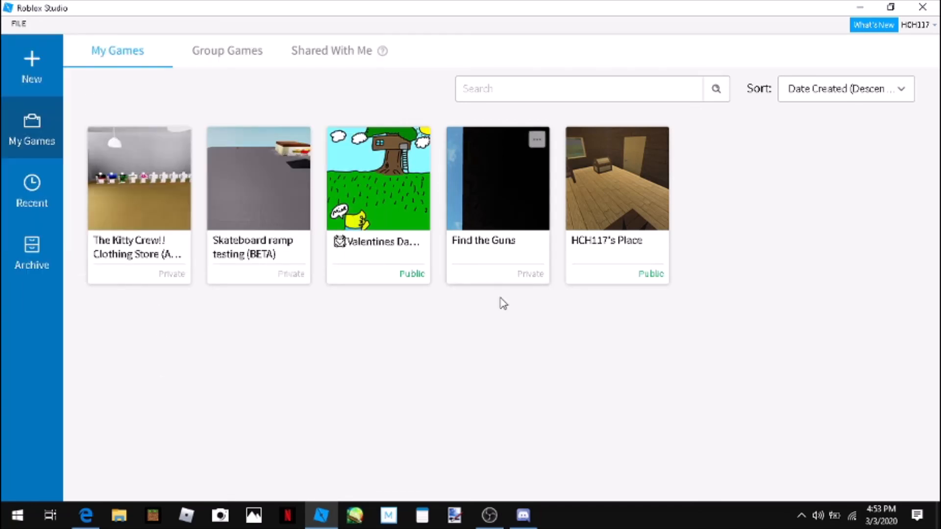